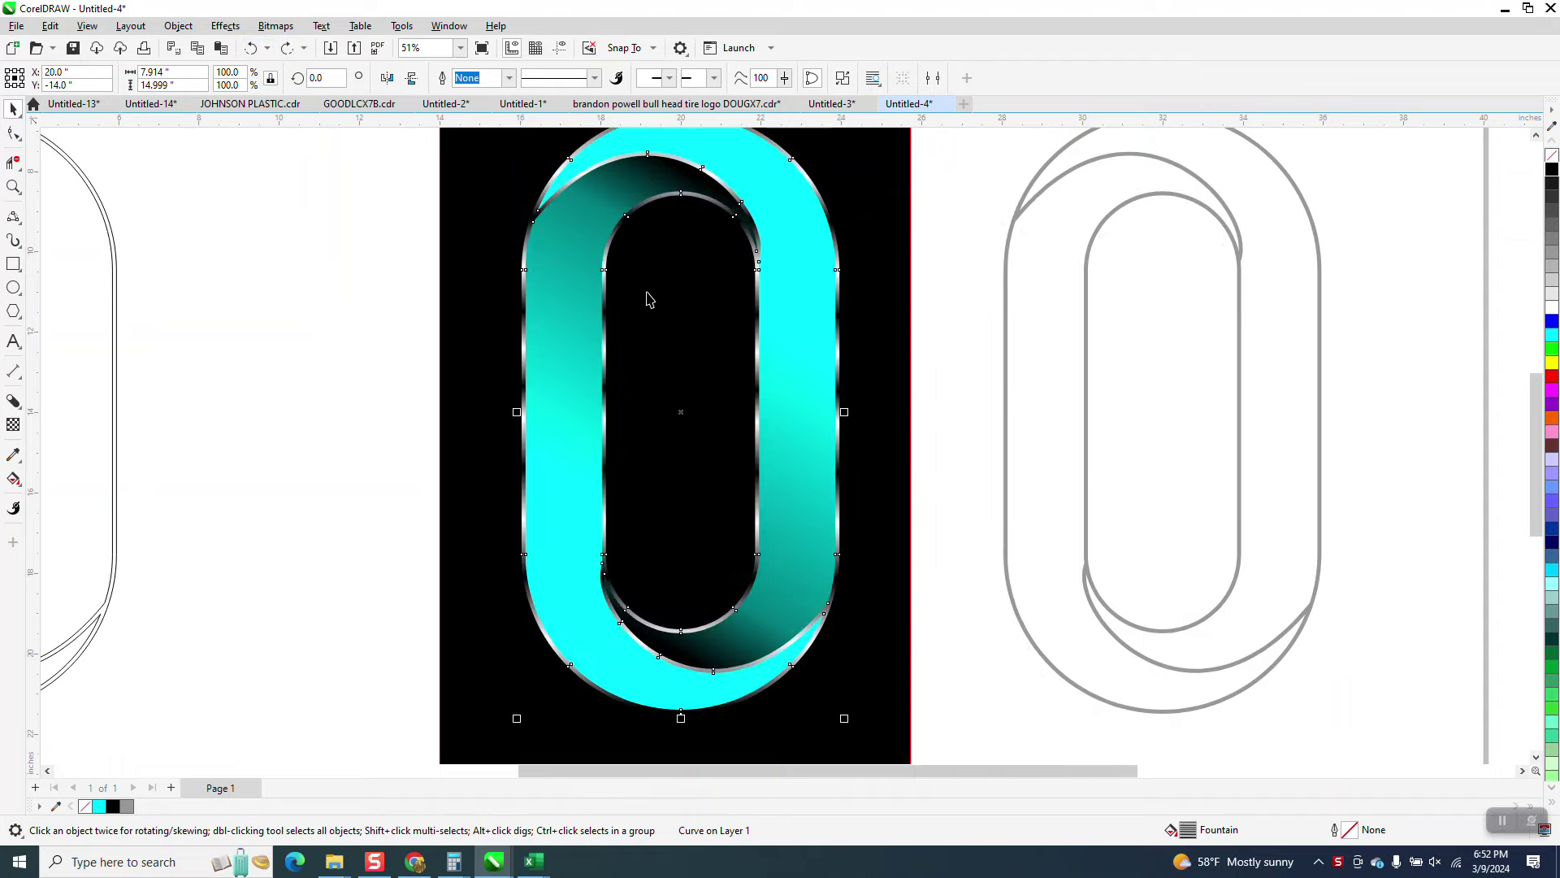
- Delete the two outline-only copies flanking the finished link artwork and move the artwork with its black background to the page's right edge
{"action": "scroll", "coordinate": [985, 269], "scroll_direction": "down", "scroll_amount": 2}
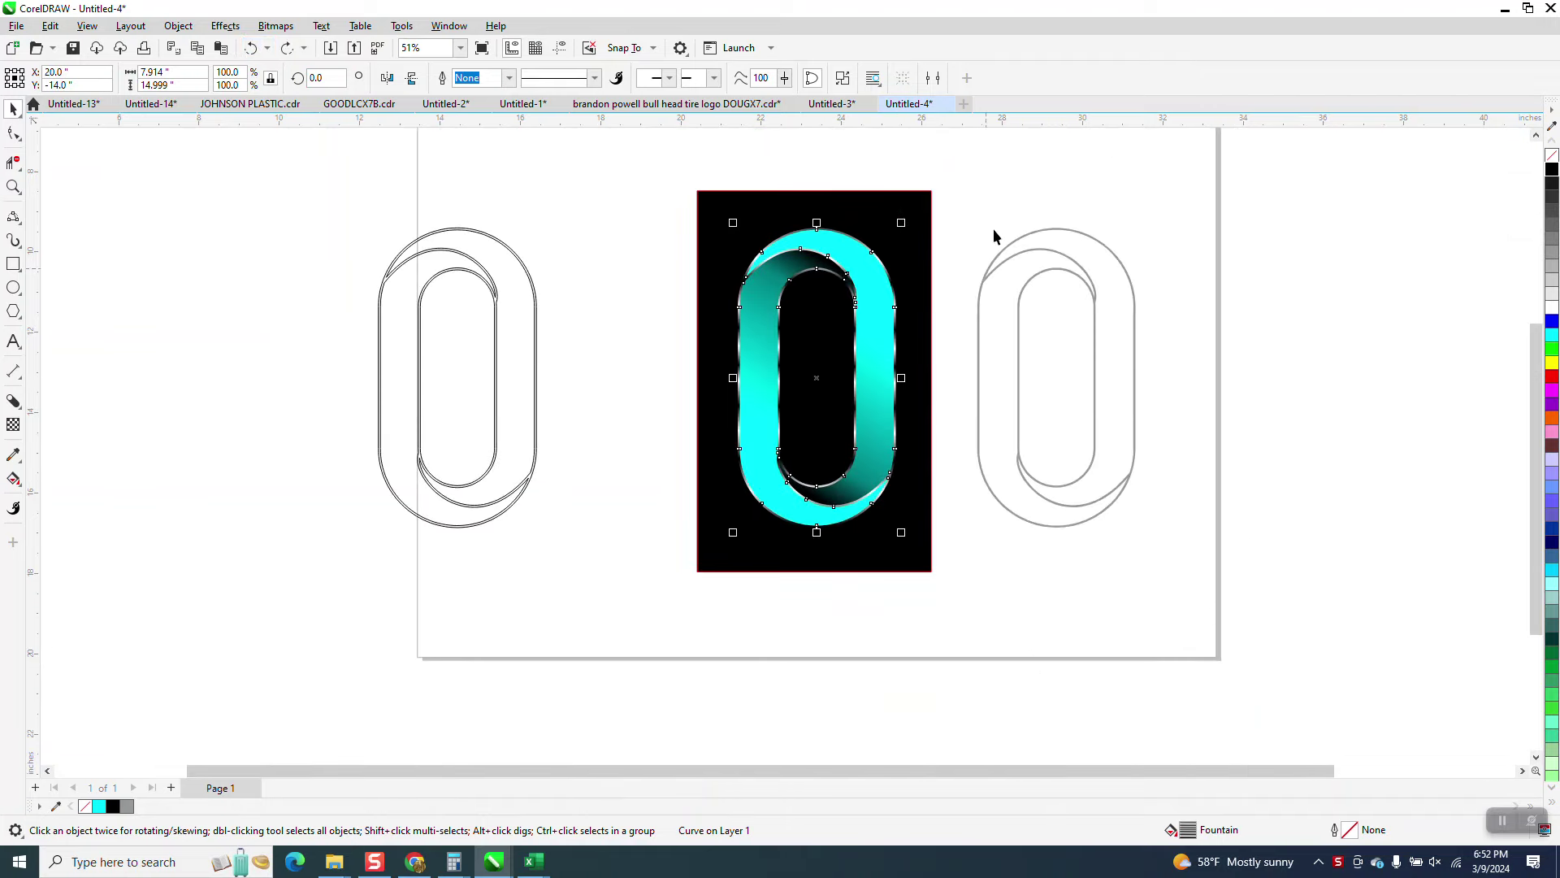
{"action": "left_click", "coordinate": [1160, 569]}
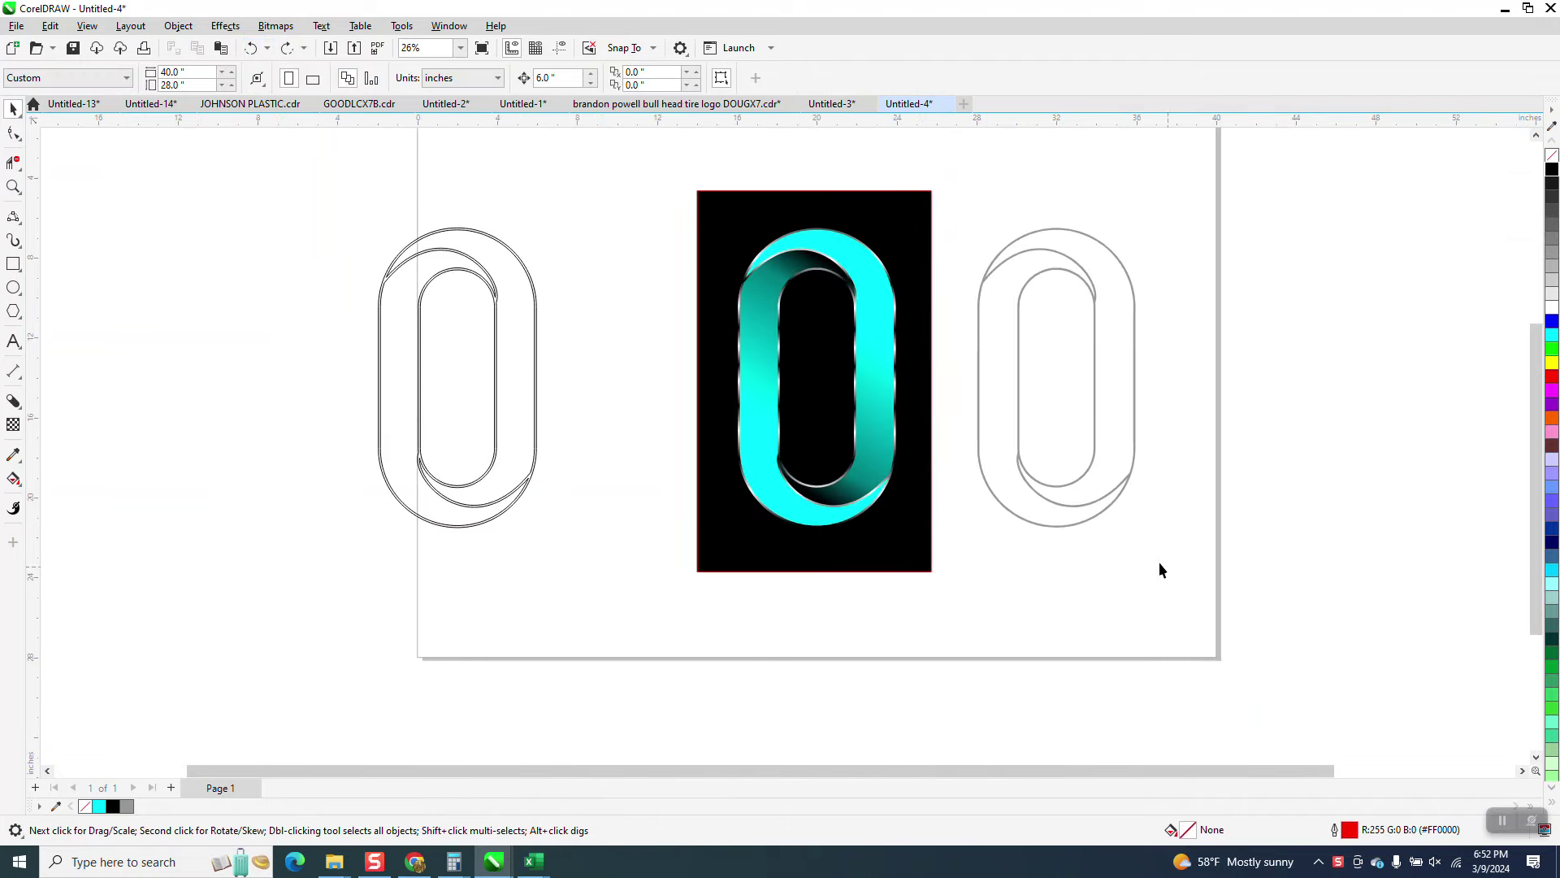
{"action": "left_click", "coordinate": [1018, 368]}
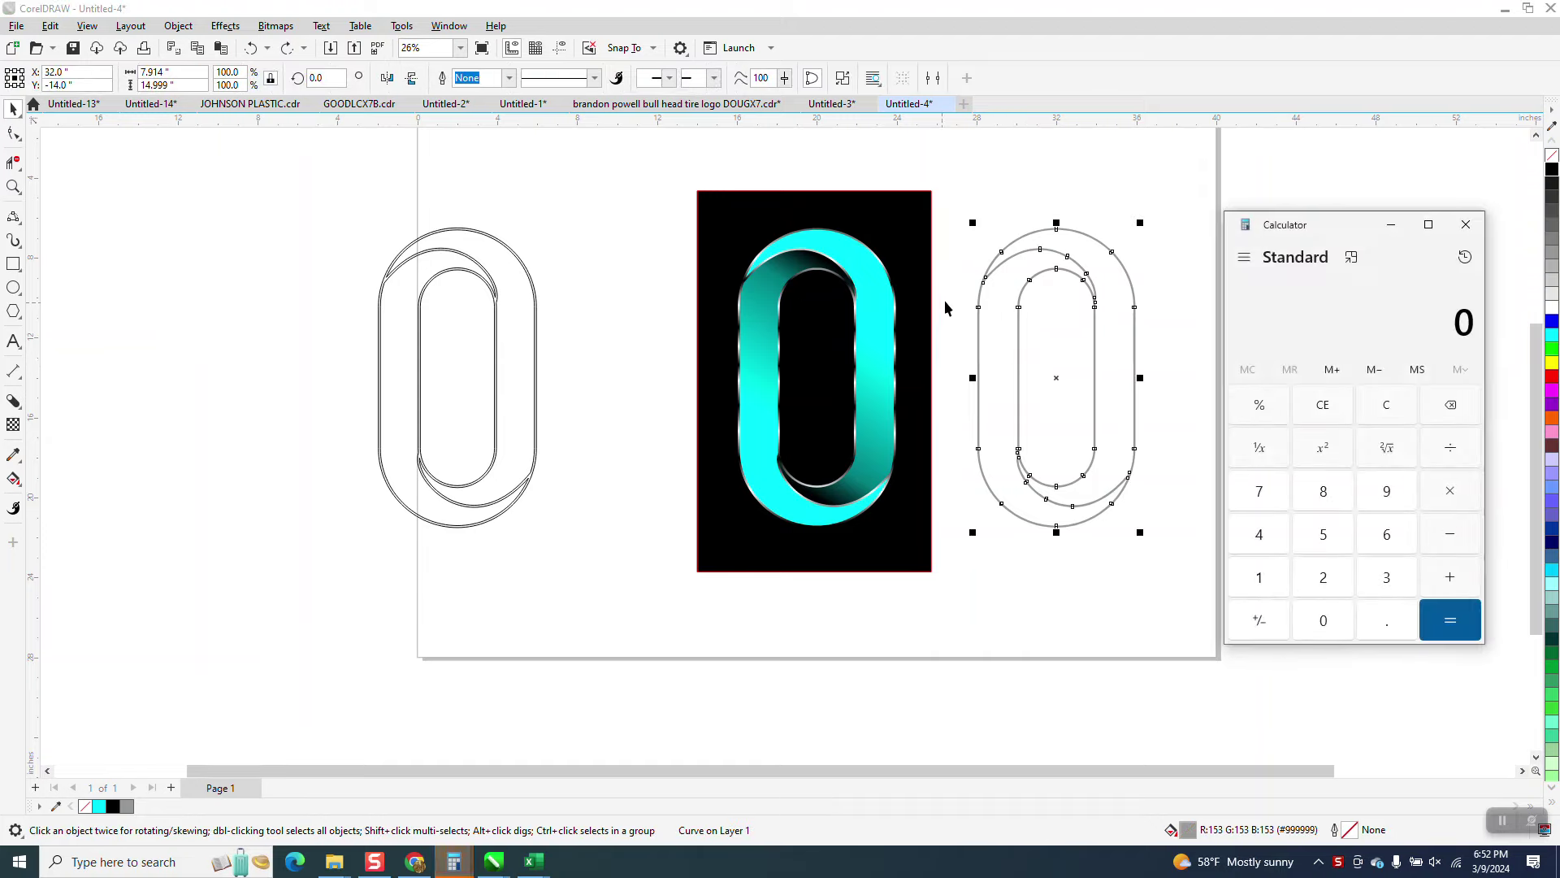
{"action": "left_click", "coordinate": [1466, 228]}
{"action": "key", "text": "Delete"}
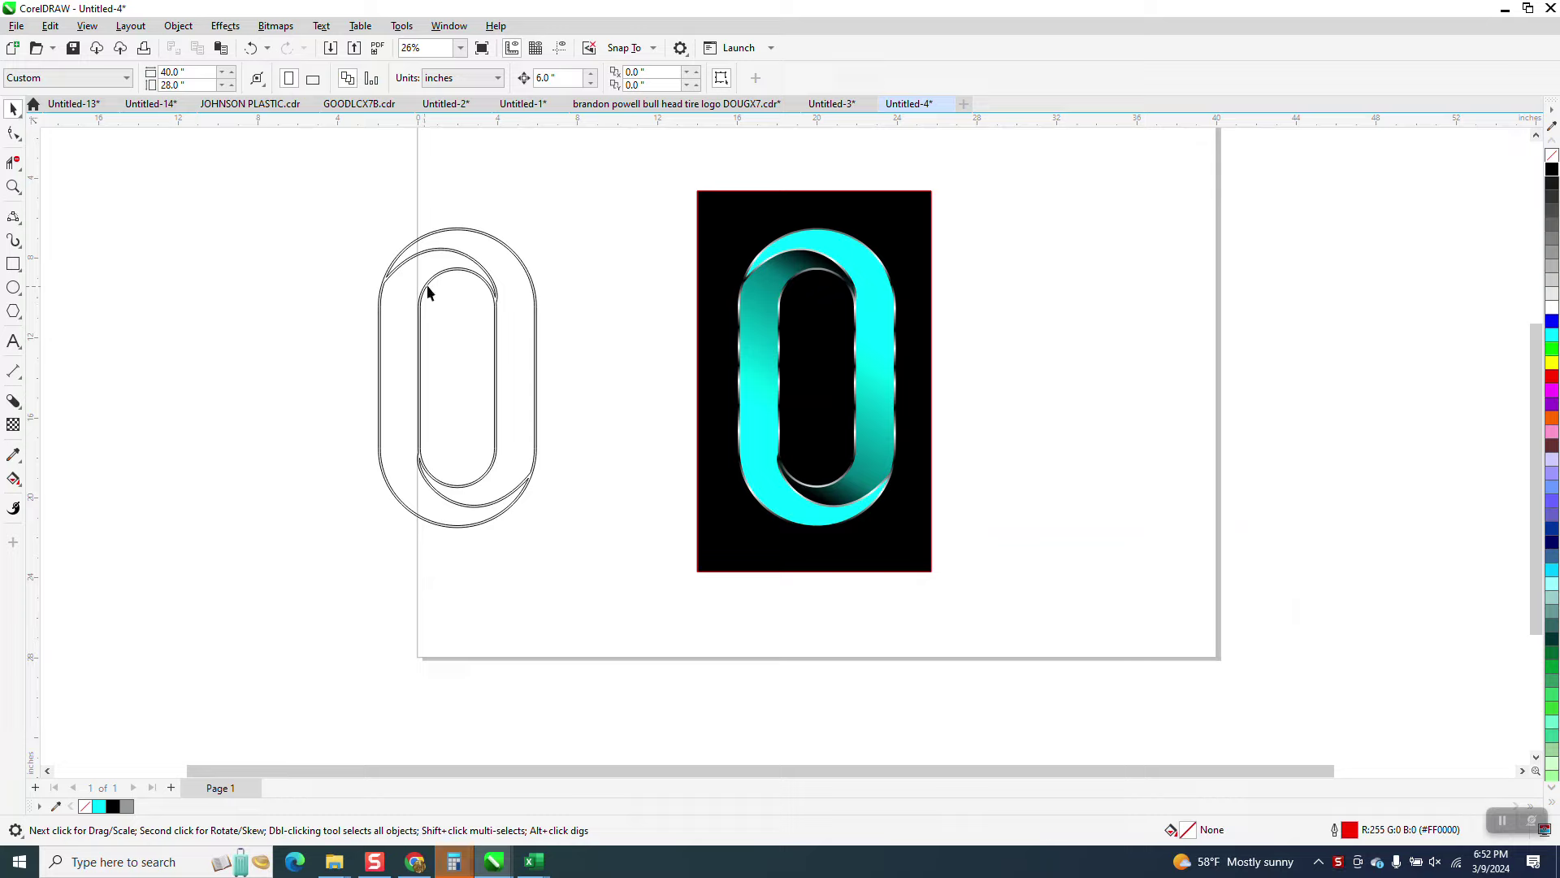
{"action": "left_click_drag", "start_coordinate": [554, 501], "coordinate": [613, 544]}
{"action": "key", "text": "Delete"}
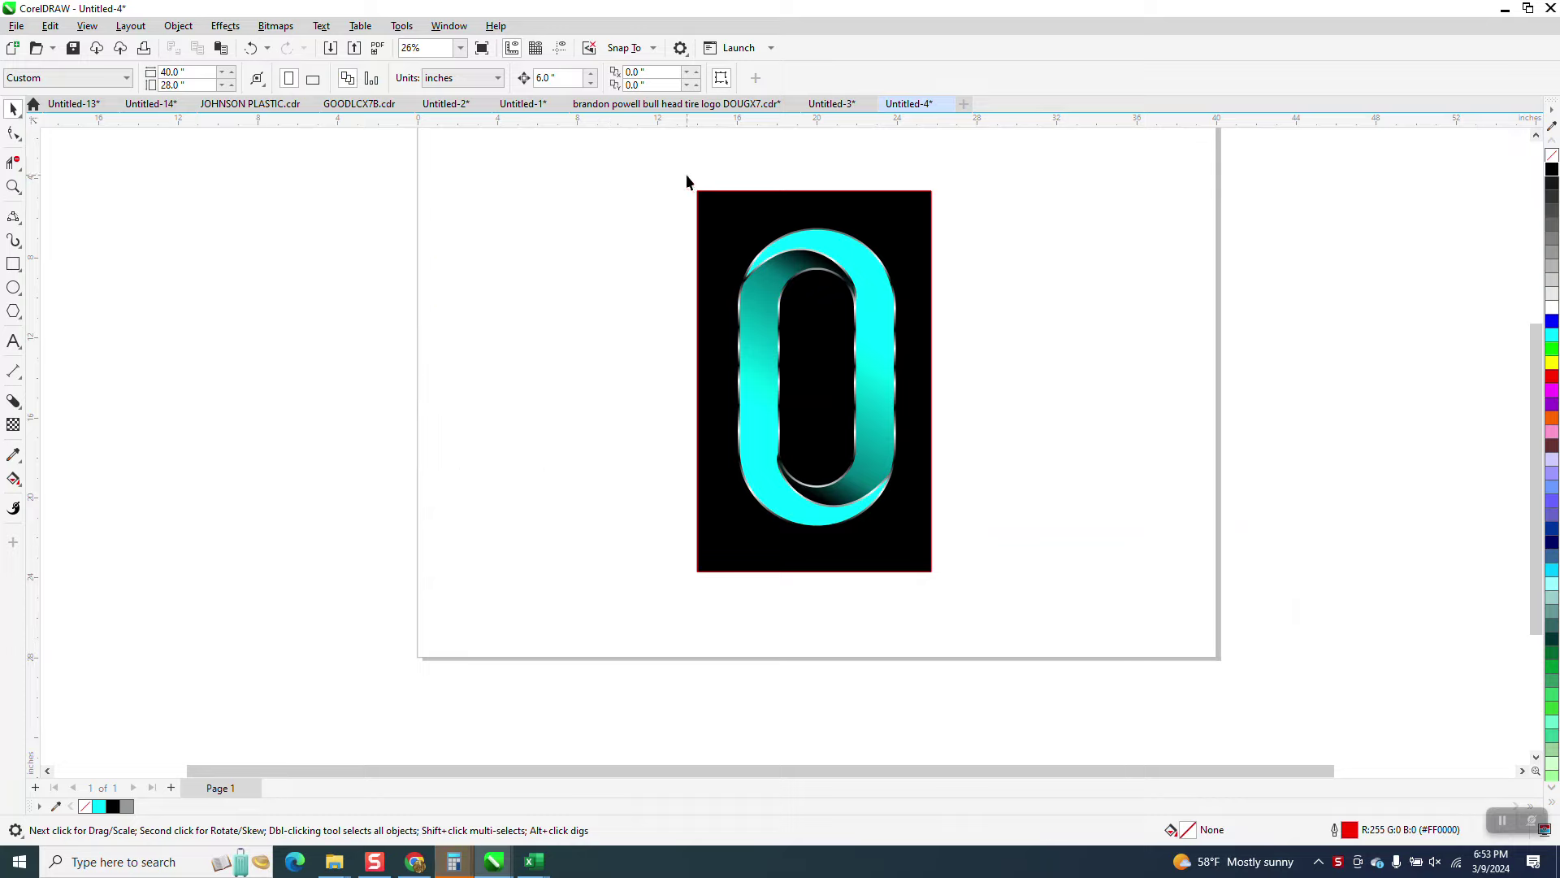
{"action": "left_click_drag", "start_coordinate": [686, 175], "coordinate": [1045, 598]}
{"action": "left_click_drag", "start_coordinate": [808, 390], "coordinate": [1159, 382]}
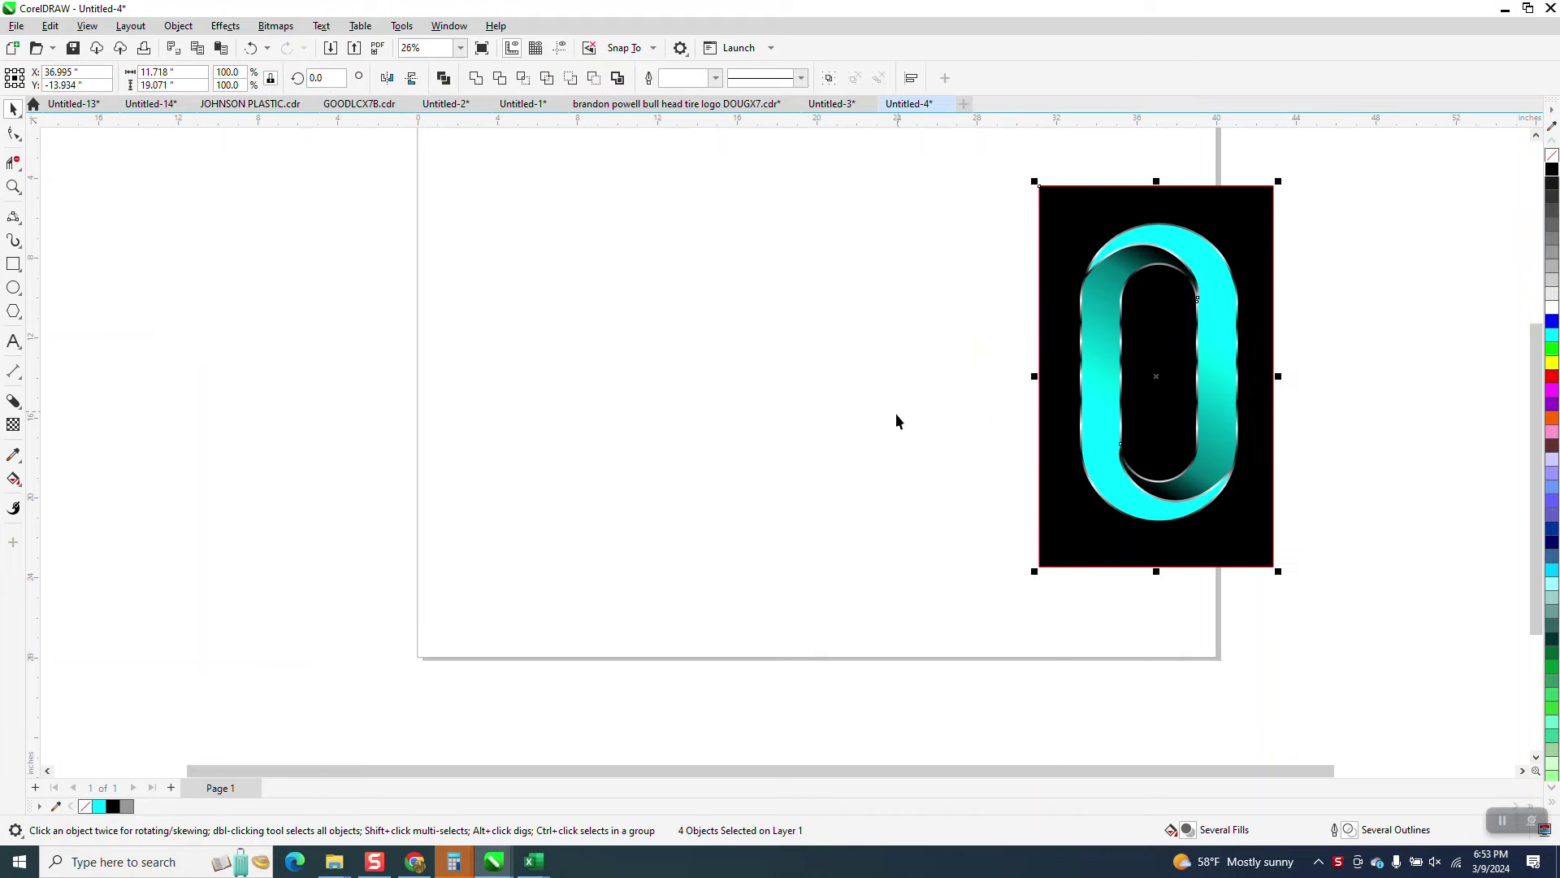
- Draw a tall rectangle about 7.6 by 16.2 inches beside the artwork and round all its corners with a 4-inch radius
{"action": "left_click", "coordinate": [13, 264]}
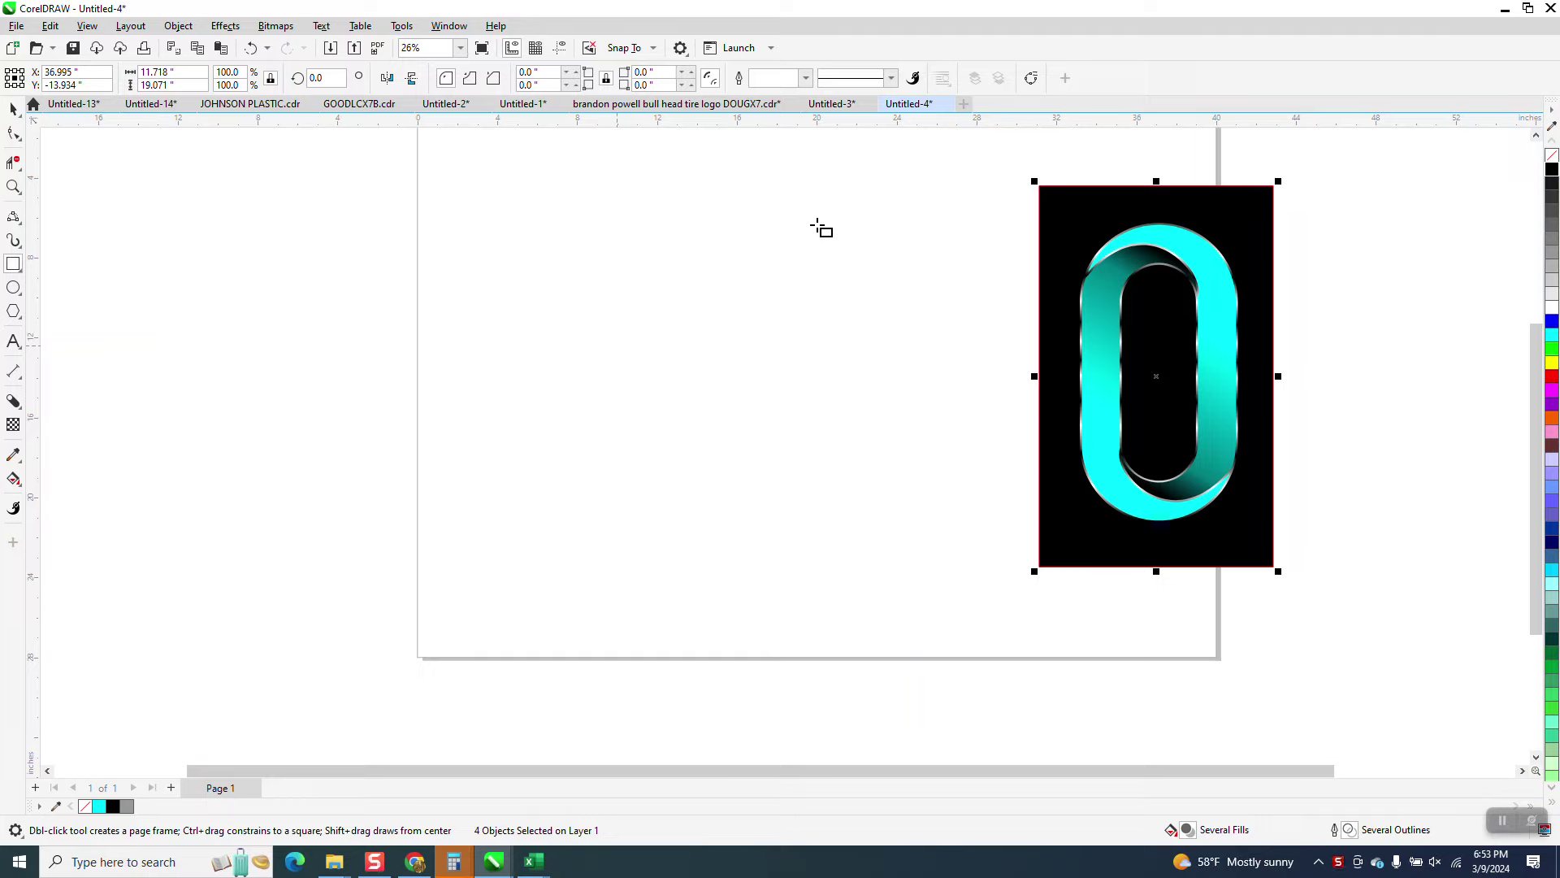
{"action": "left_click_drag", "start_coordinate": [840, 203], "coordinate": [655, 526]}
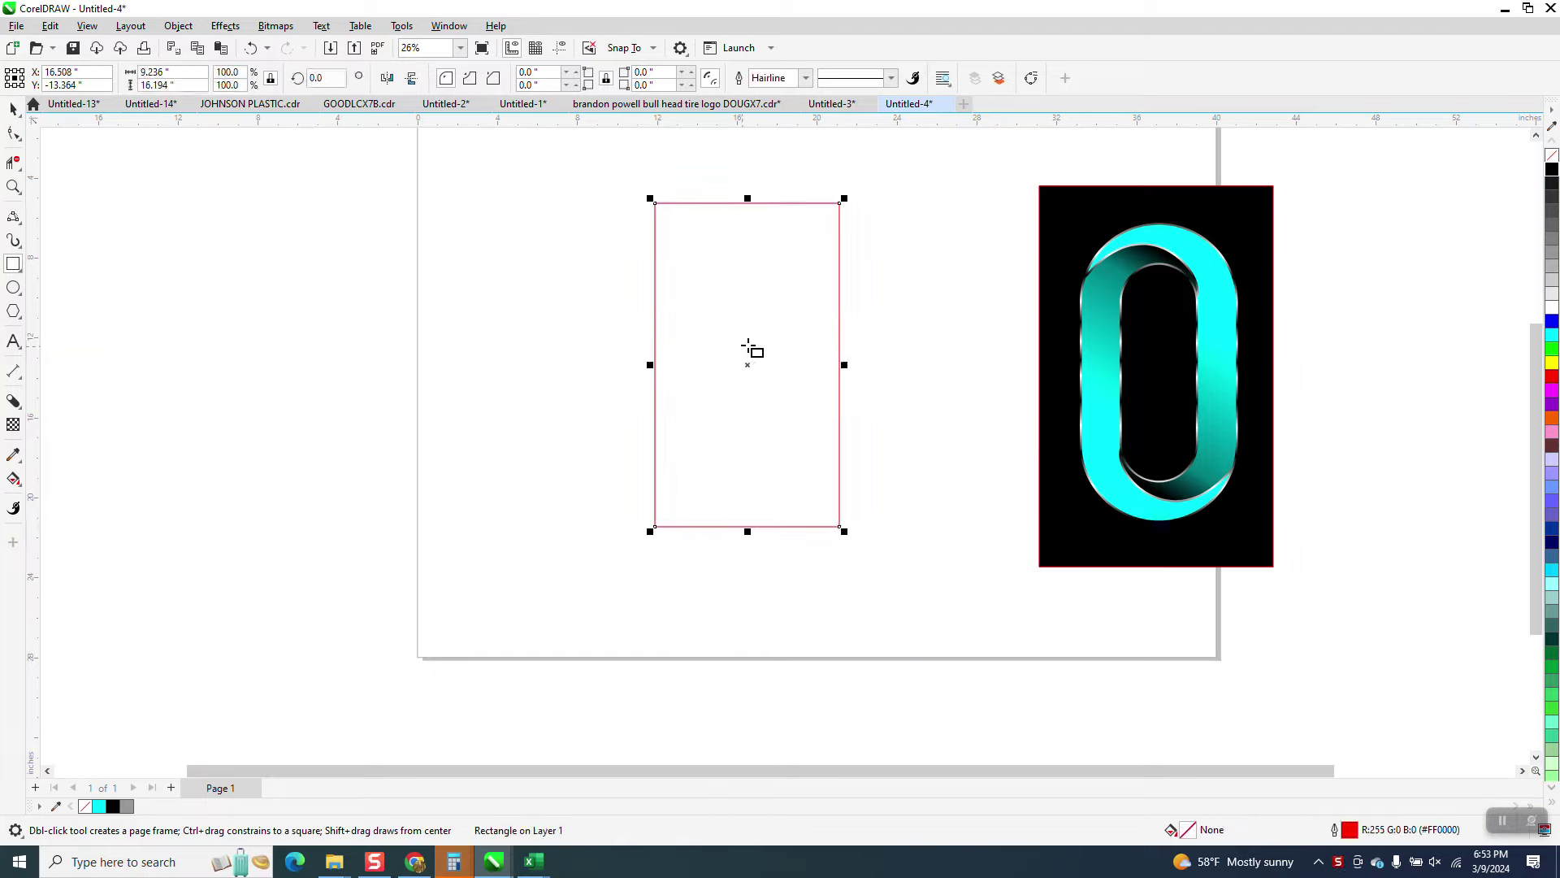
{"action": "left_click_drag", "start_coordinate": [844, 365], "coordinate": [815, 368]}
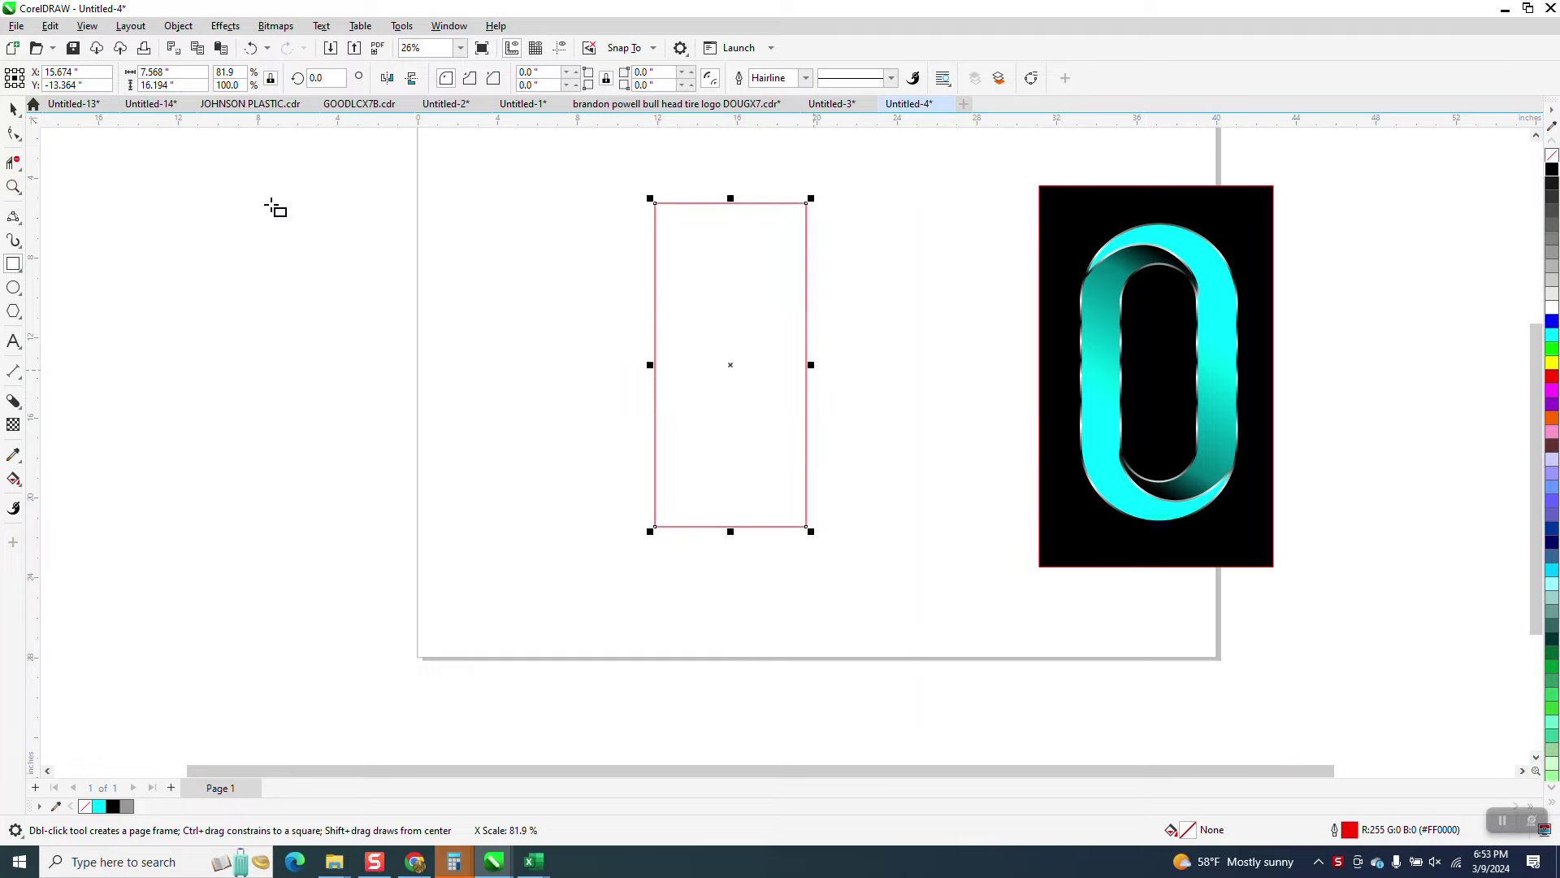
{"action": "left_click", "coordinate": [13, 108]}
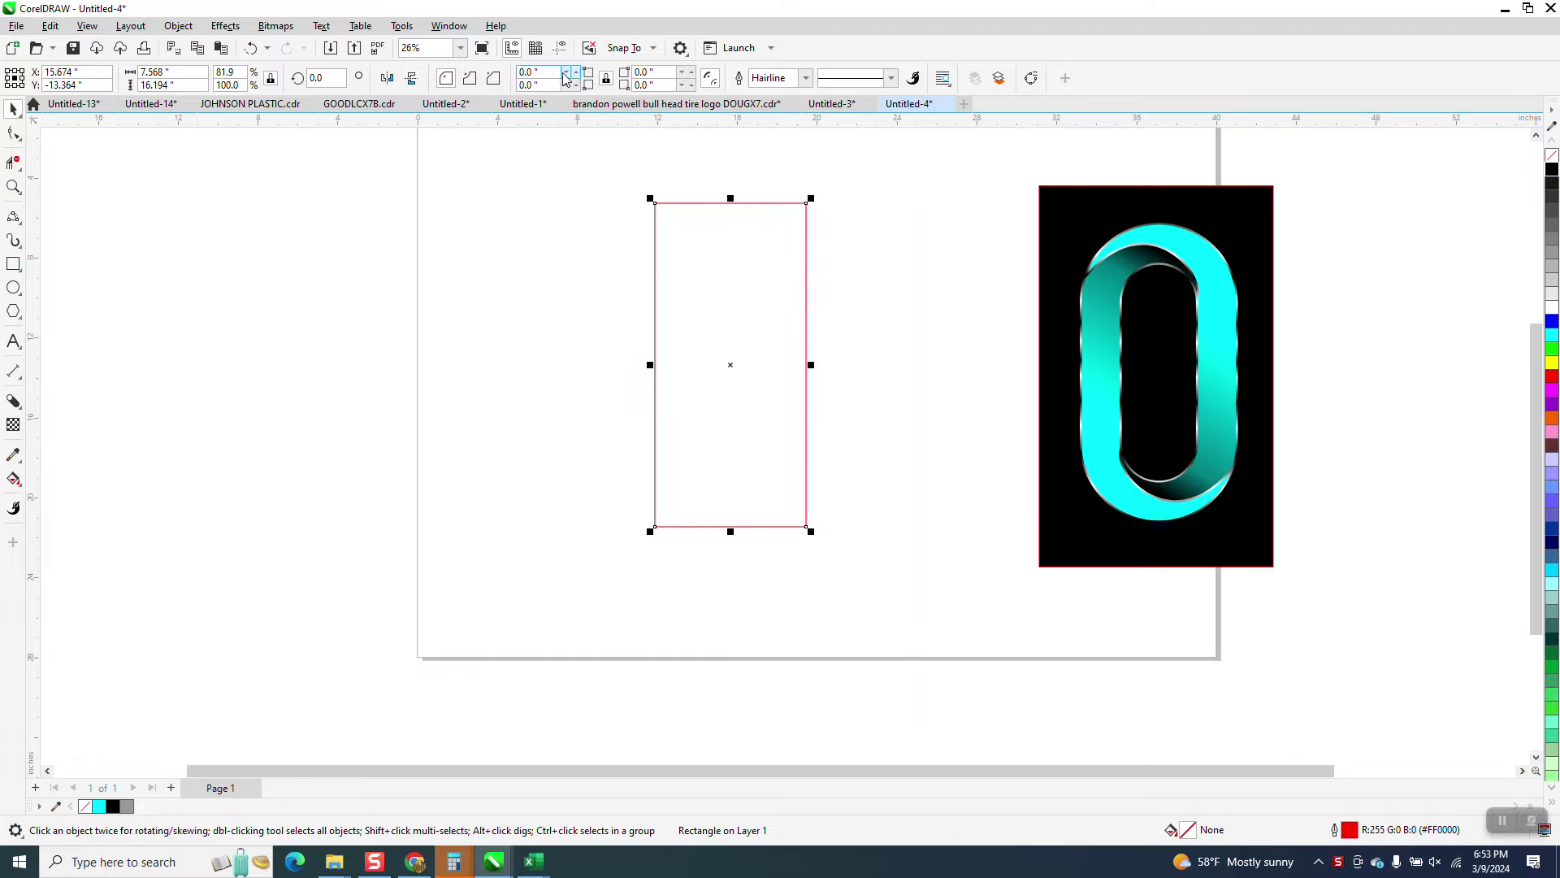
{"action": "type", "text": "4"}
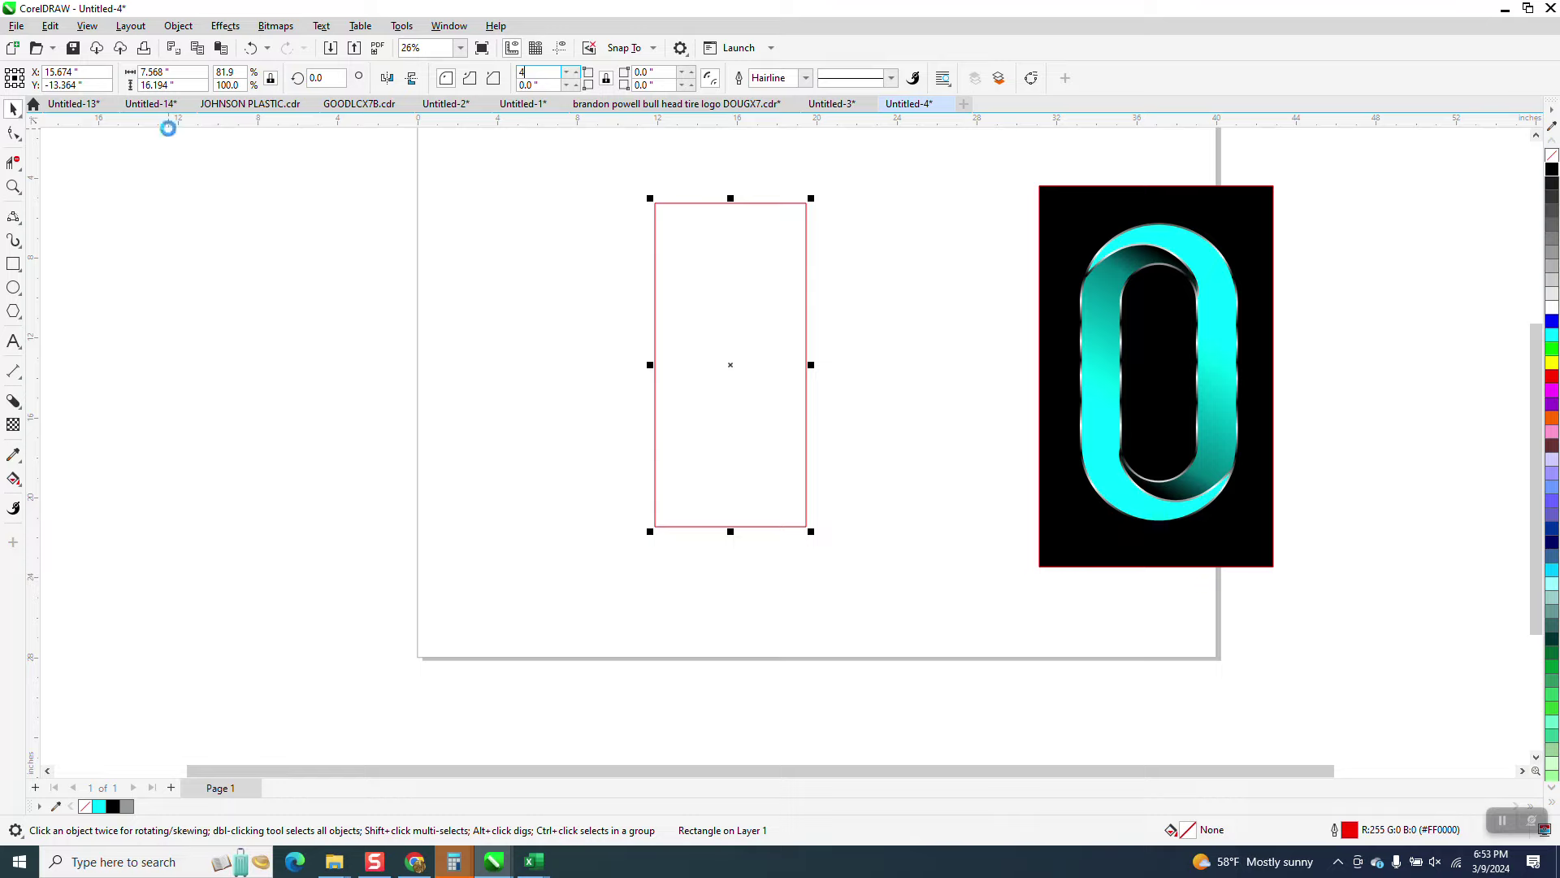
{"action": "key", "text": "Return"}
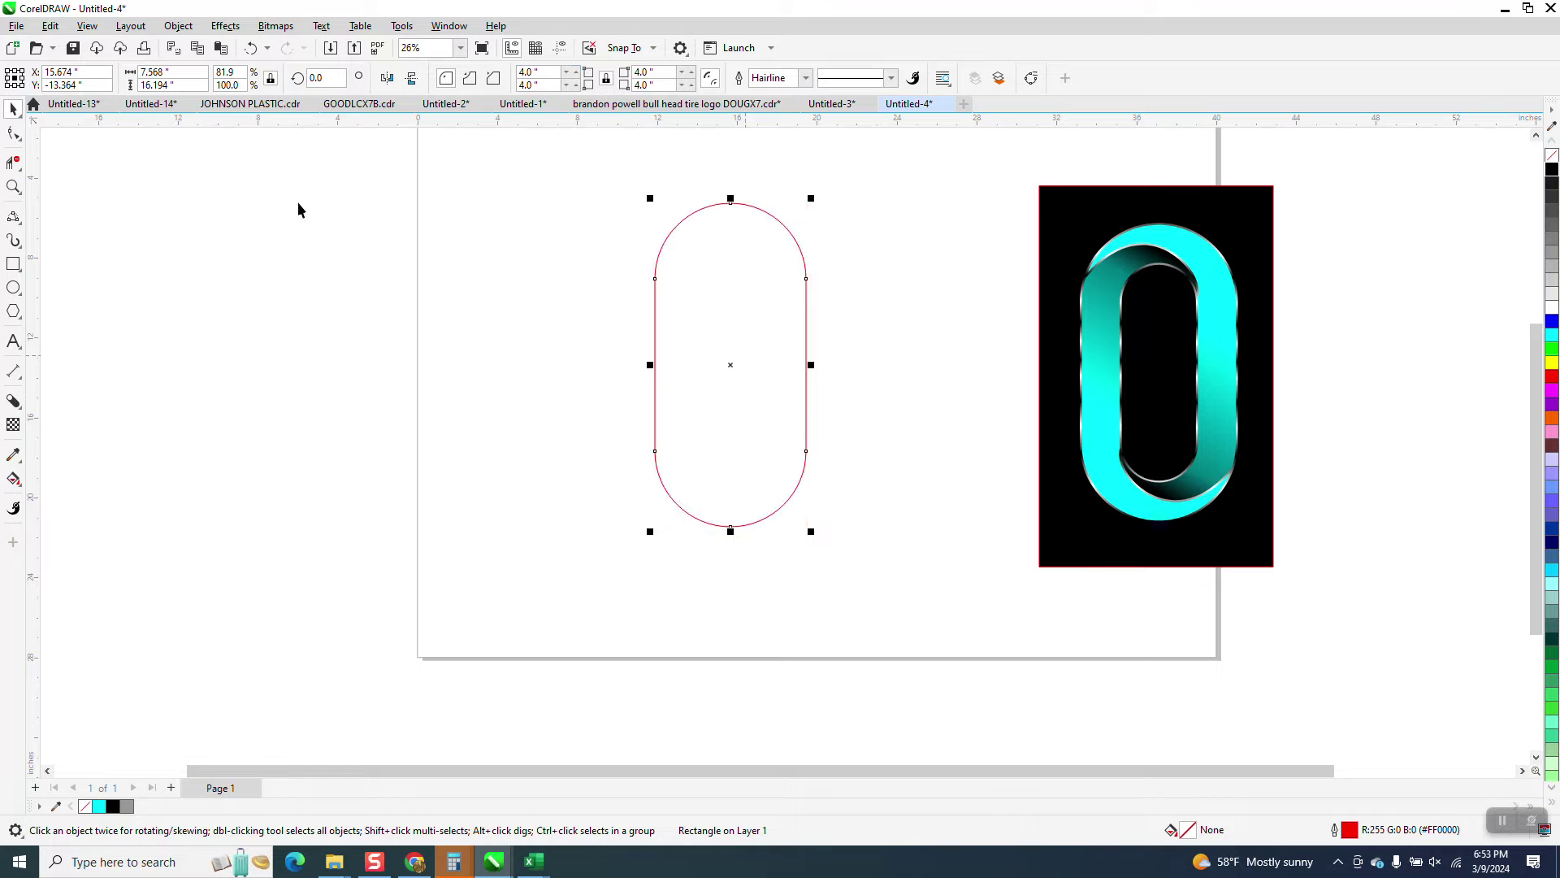
- Apply an inside contour with 1 step and a 2-inch offset to the rounded rectangle and break the contour apart
{"action": "left_click", "coordinate": [228, 26]}
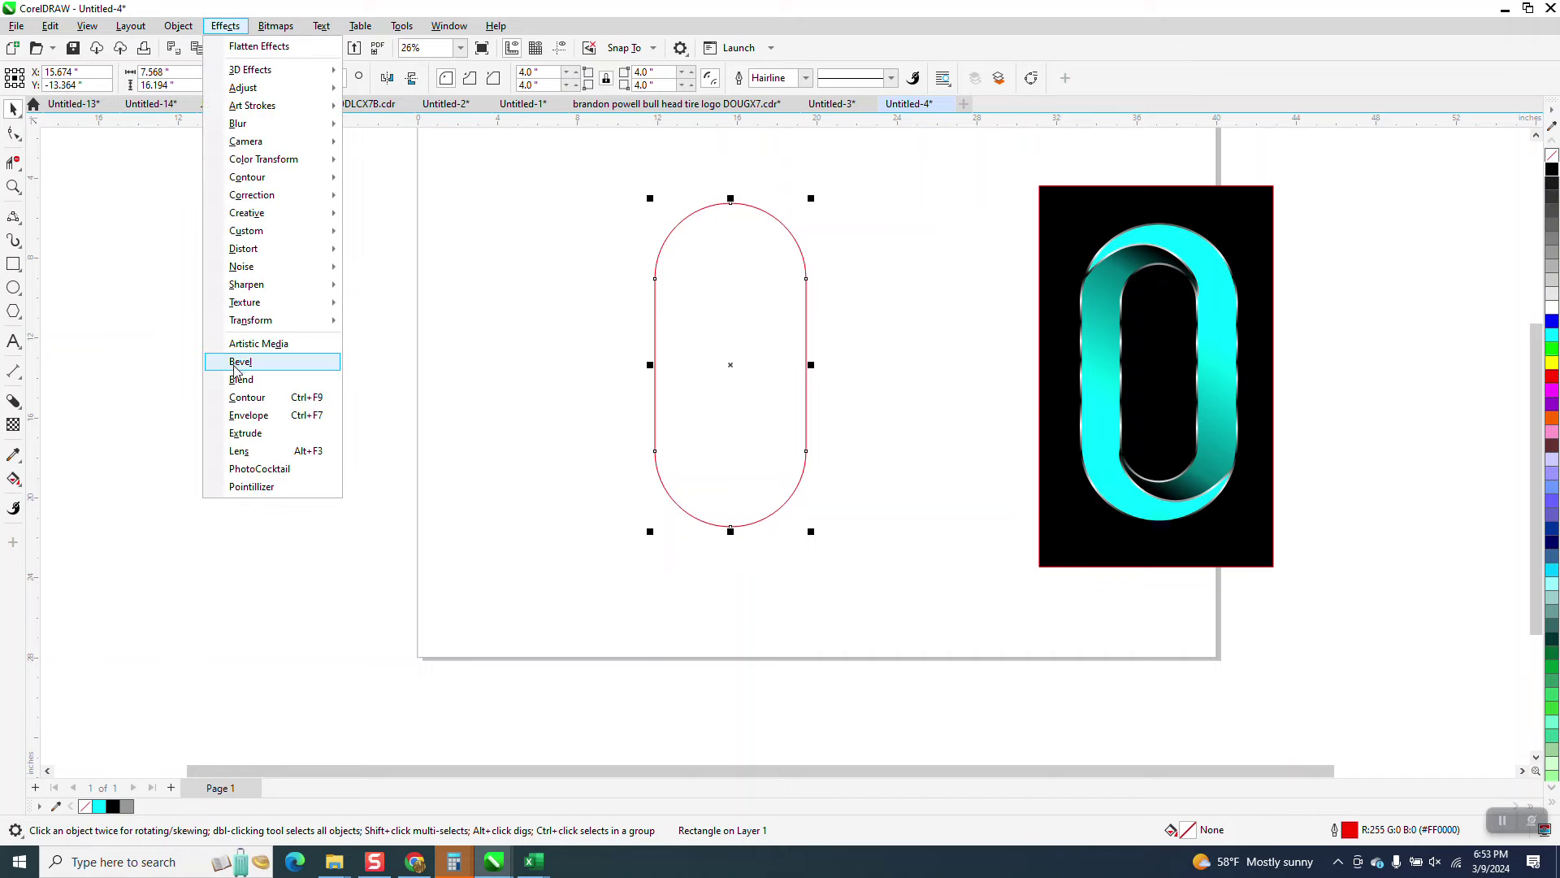
{"action": "left_click", "coordinate": [247, 397]}
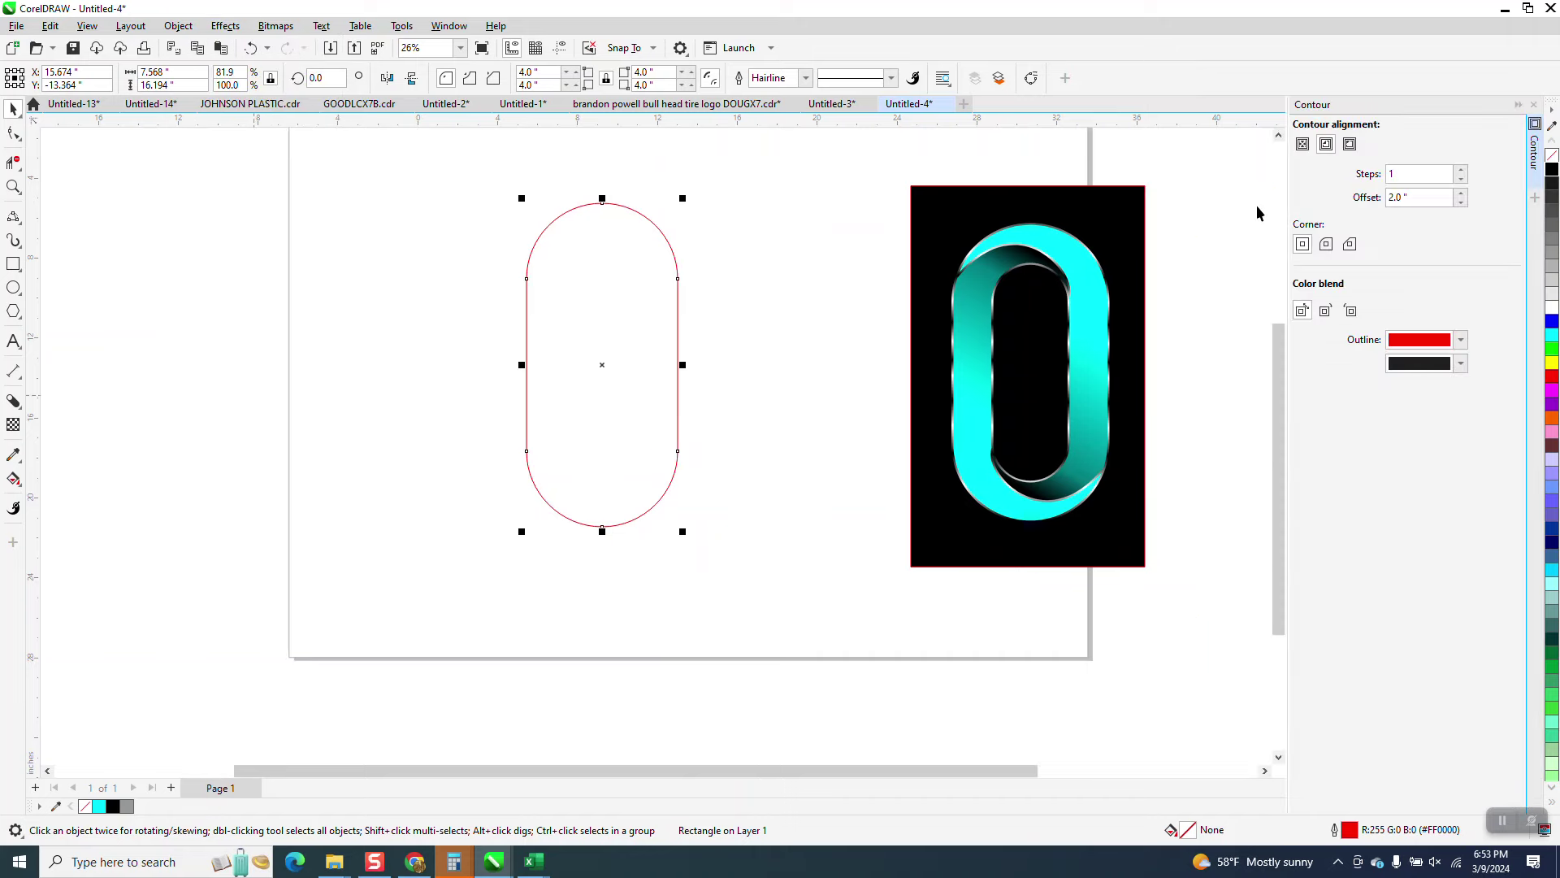
{"action": "left_click", "coordinate": [1407, 550]}
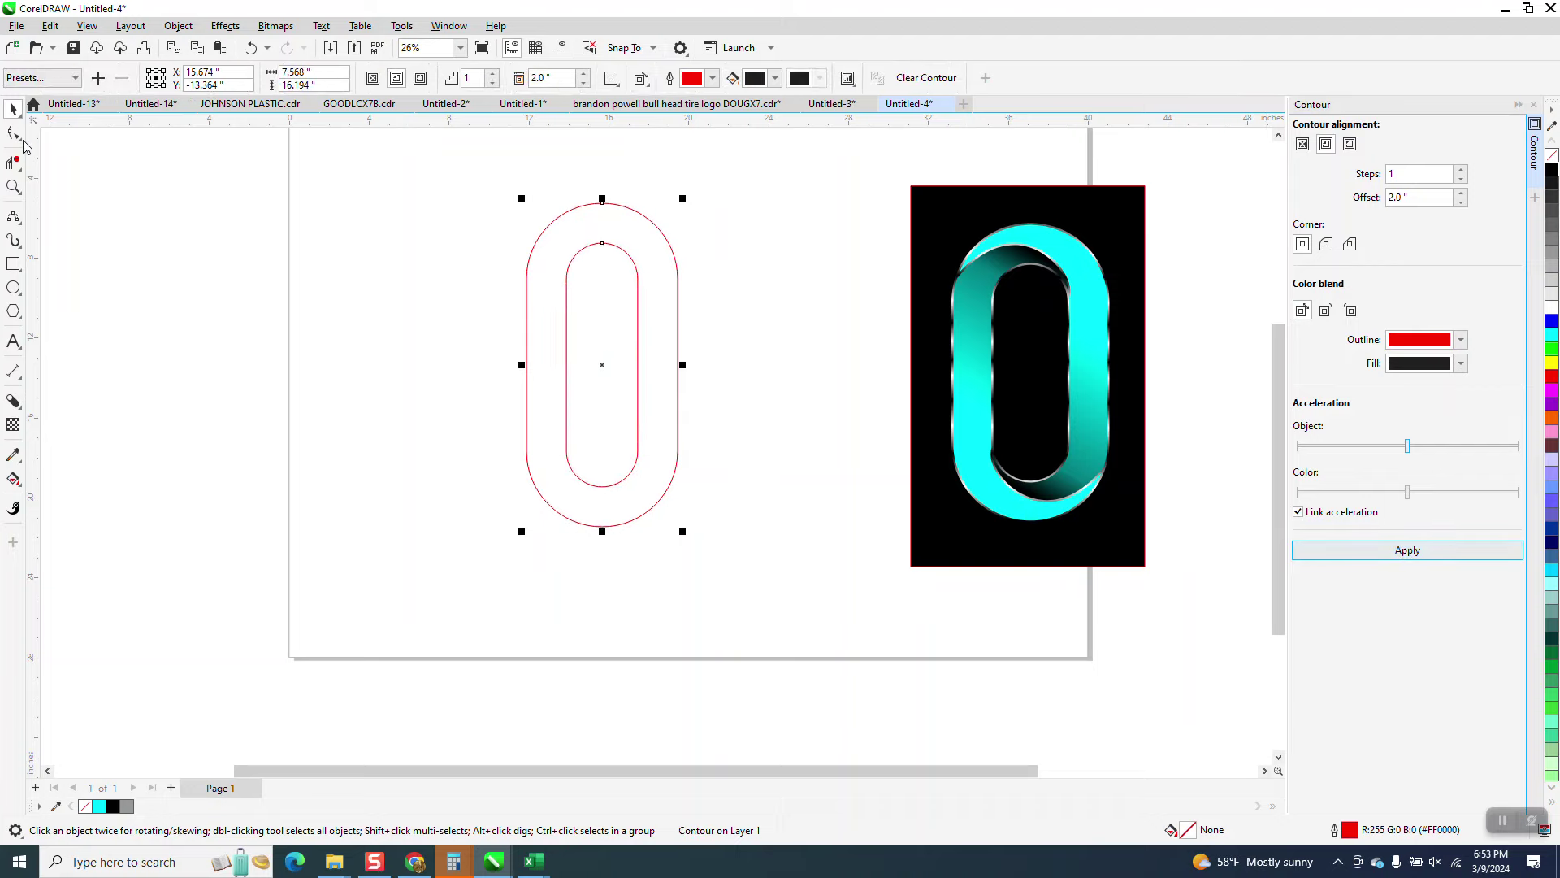
{"action": "left_click", "coordinate": [178, 25]}
{"action": "left_click", "coordinate": [280, 404]}
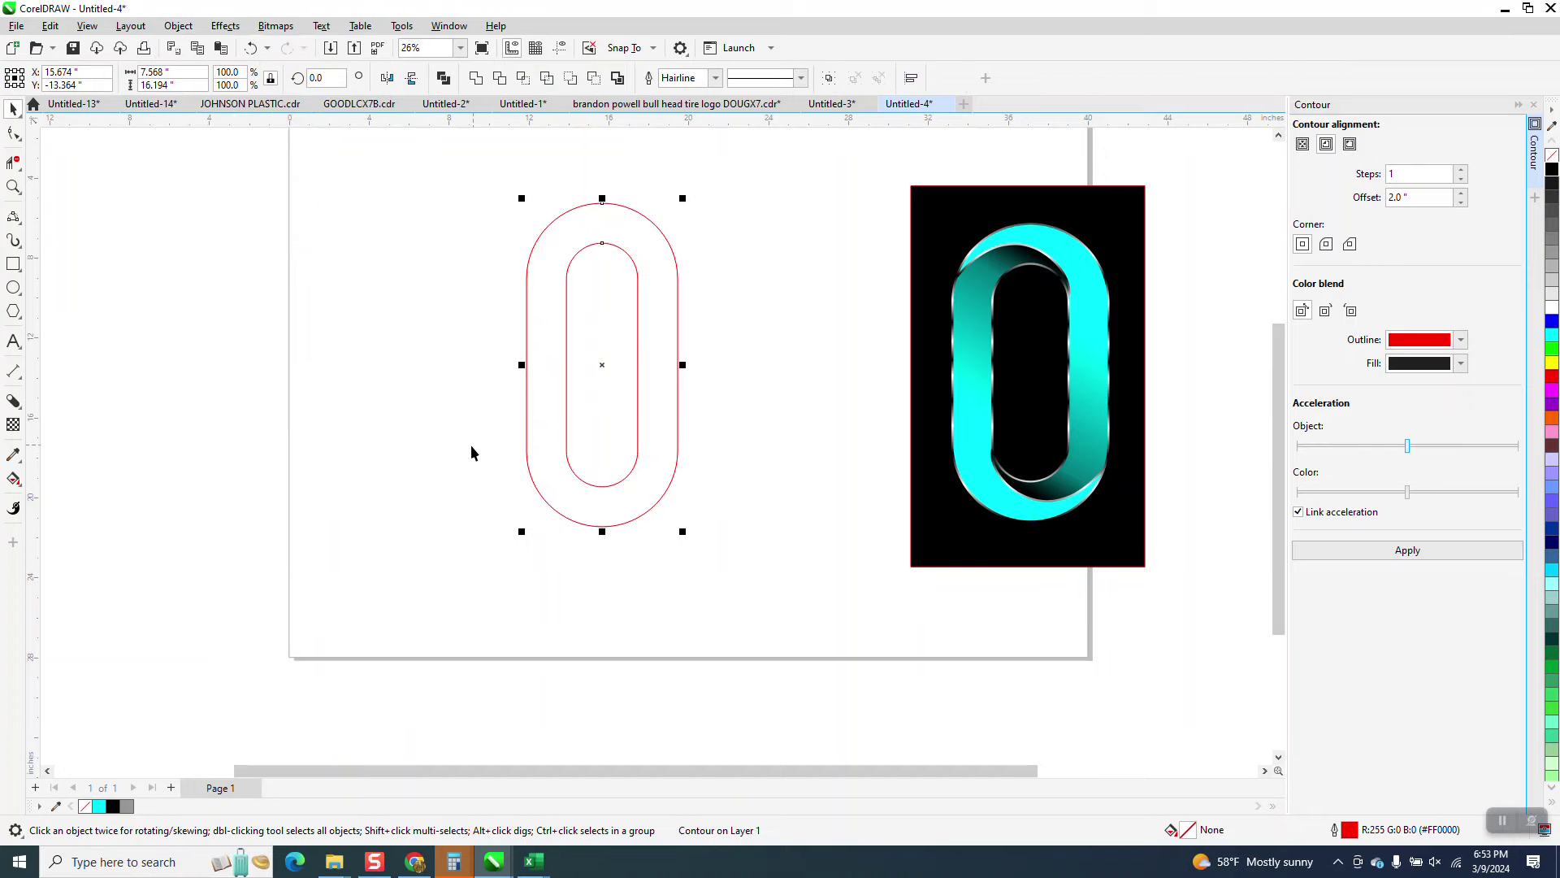
- Examine up close how the overlap curve meets the inner edge in the finished link artwork
{"action": "scroll", "coordinate": [460, 450], "scroll_direction": "down", "scroll_amount": 1}
{"action": "left_click", "coordinate": [13, 186]}
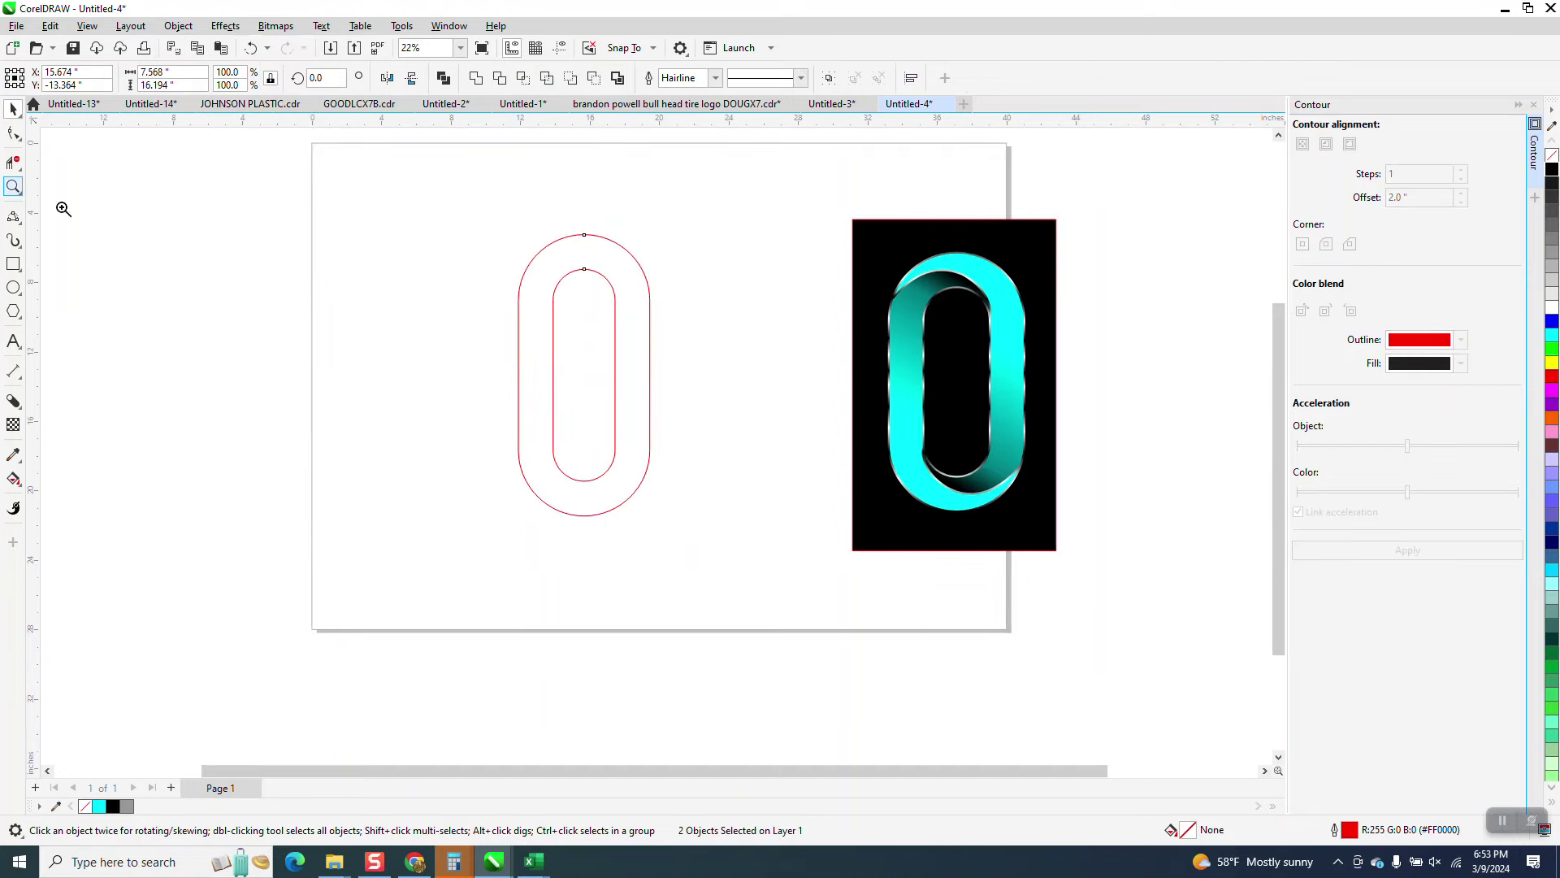
{"action": "left_click_drag", "start_coordinate": [416, 218], "coordinate": [1189, 706]}
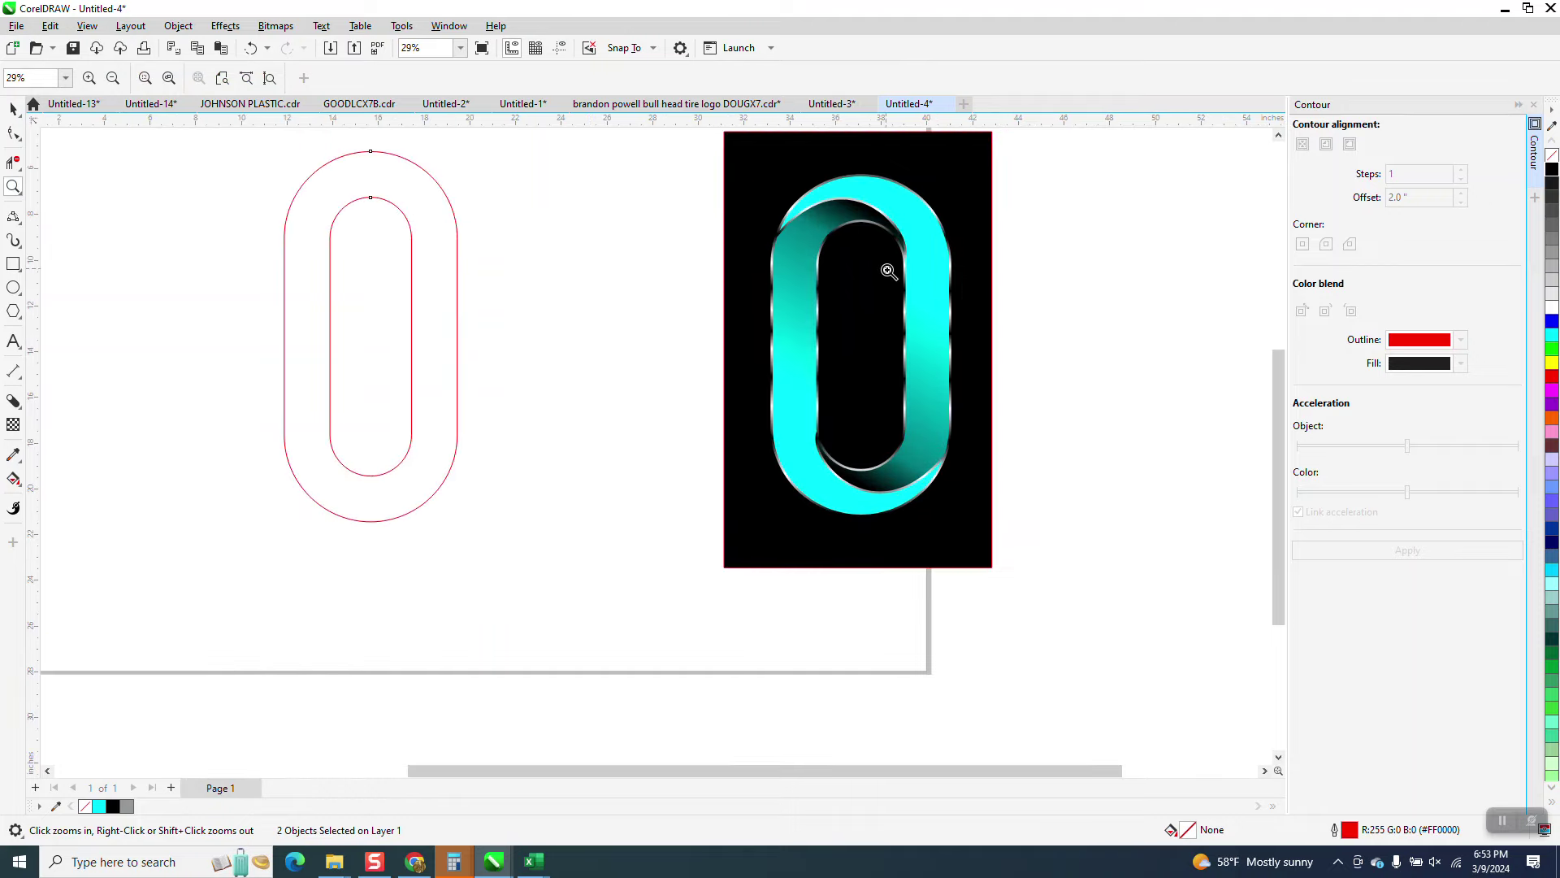
{"action": "left_click", "coordinate": [930, 271]}
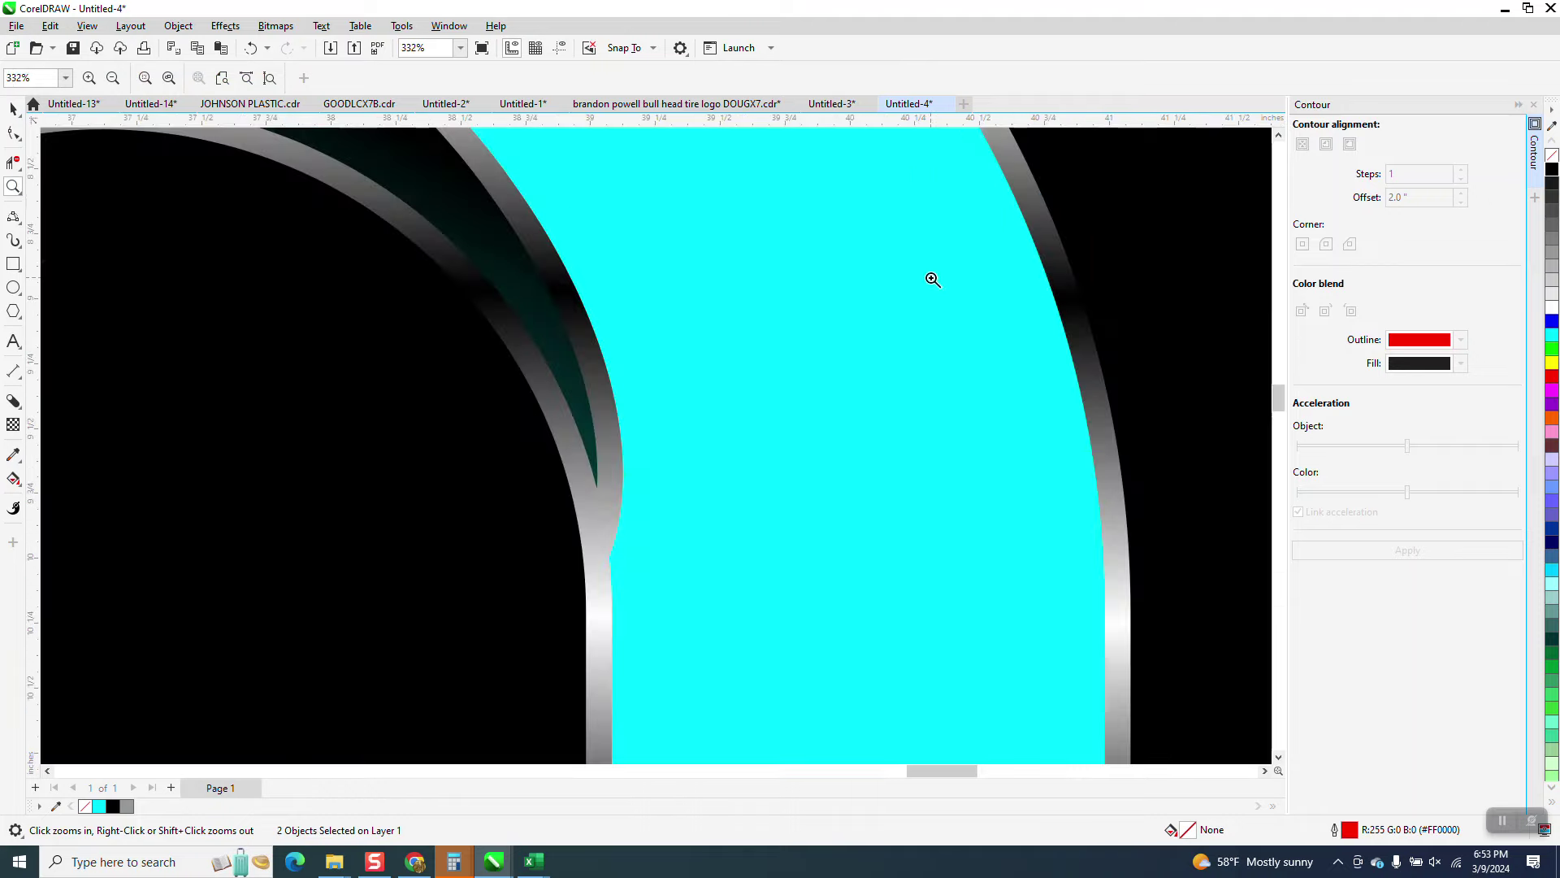
{"action": "right_click", "coordinate": [822, 397]}
{"action": "right_click", "coordinate": [858, 315]}
{"action": "right_click", "coordinate": [858, 315]}
{"action": "right_click", "coordinate": [836, 330]}
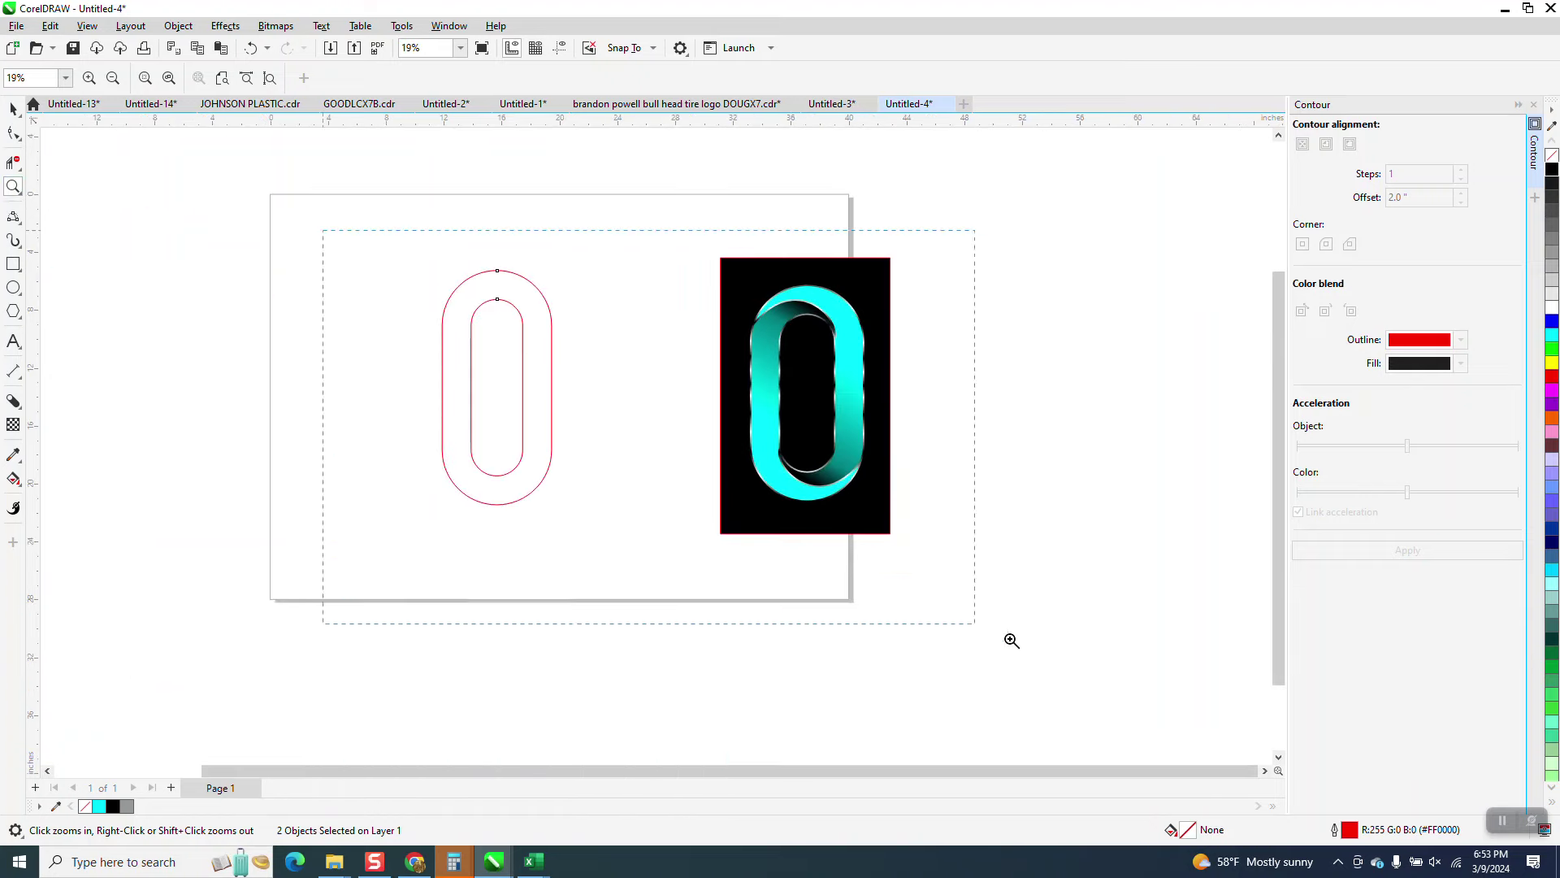
{"action": "scroll", "coordinate": [762, 425], "scroll_direction": "up", "scroll_amount": 1}
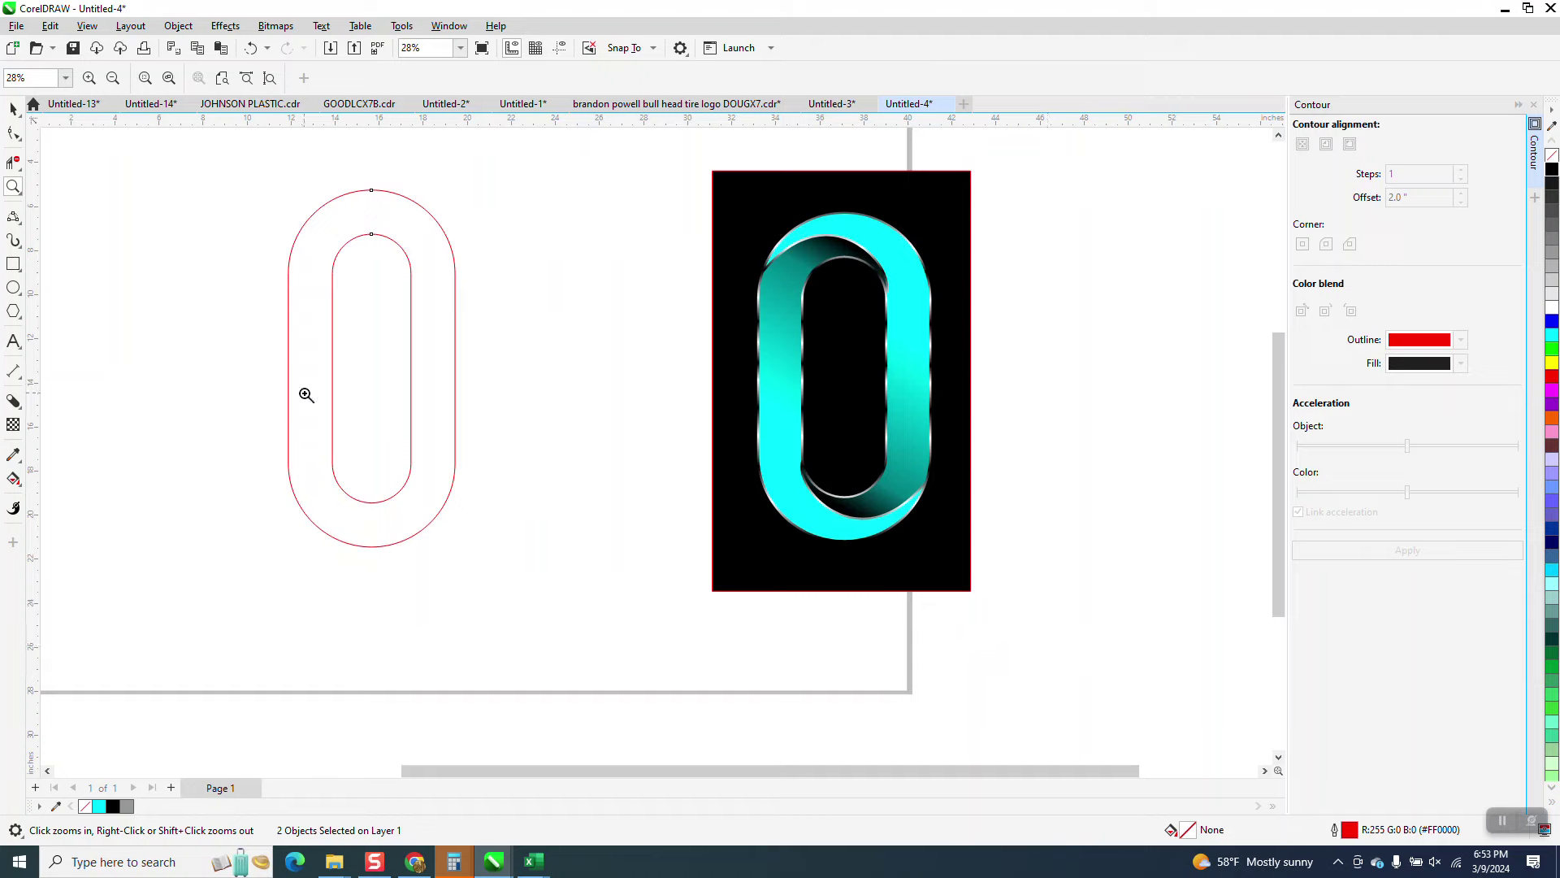
- Draw a 3-point curve about 5 inches across from the outer oval's upper left to the inner oval's upper right side
{"action": "left_click", "coordinate": [13, 216]}
{"action": "left_click_drag", "start_coordinate": [324, 206], "coordinate": [412, 273]}
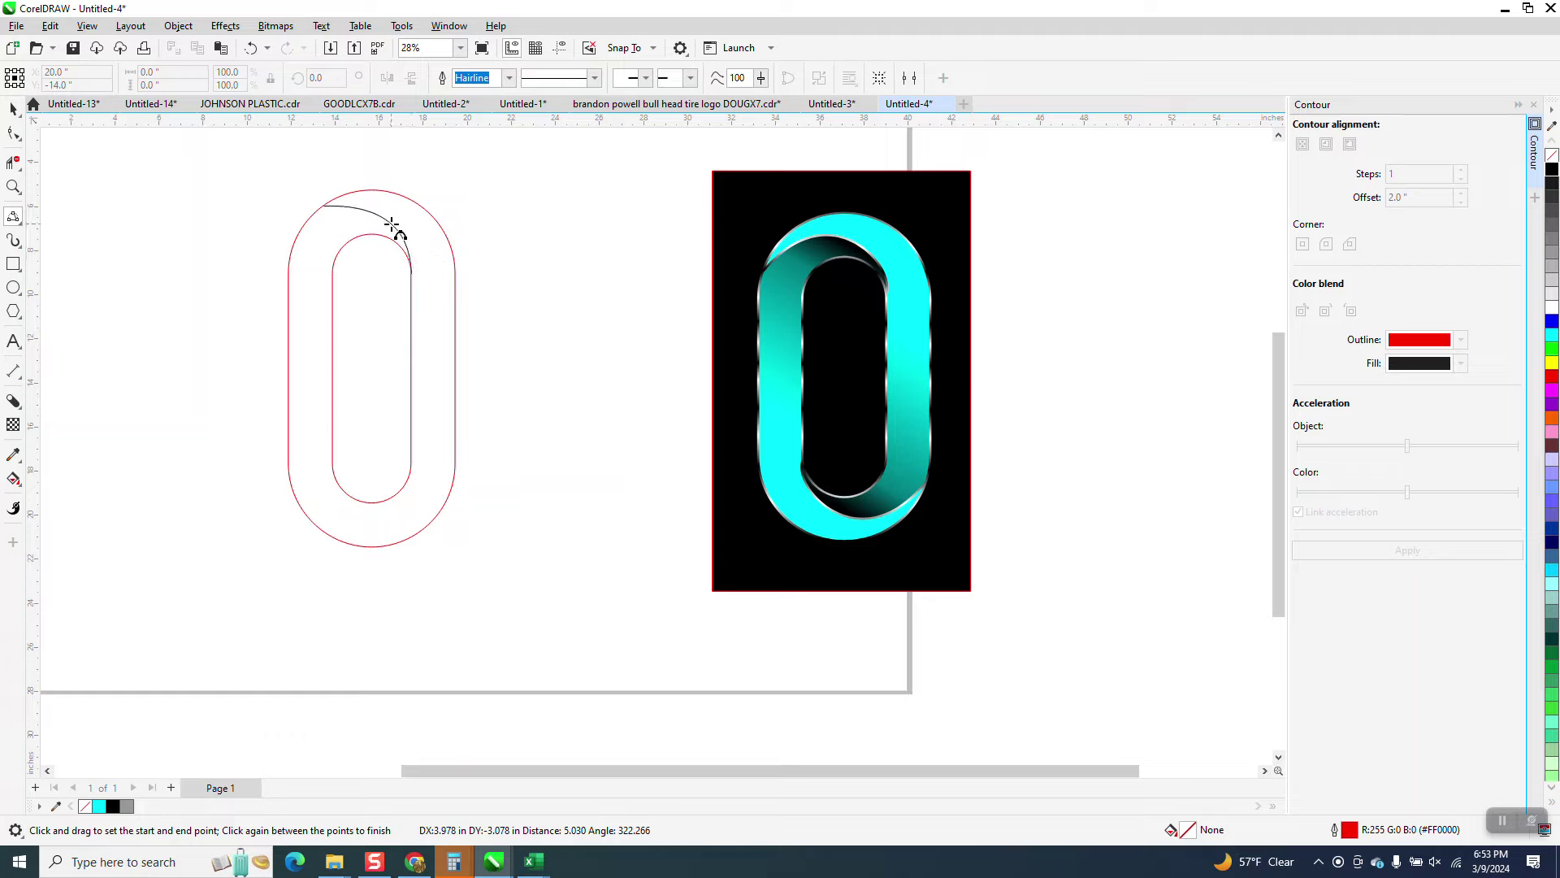
{"action": "left_click", "coordinate": [395, 227]}
- Reshape the overlap curve by sliding its left end node down the outer oval and adjusting both handles into a fuller arch
{"action": "left_click", "coordinate": [14, 185]}
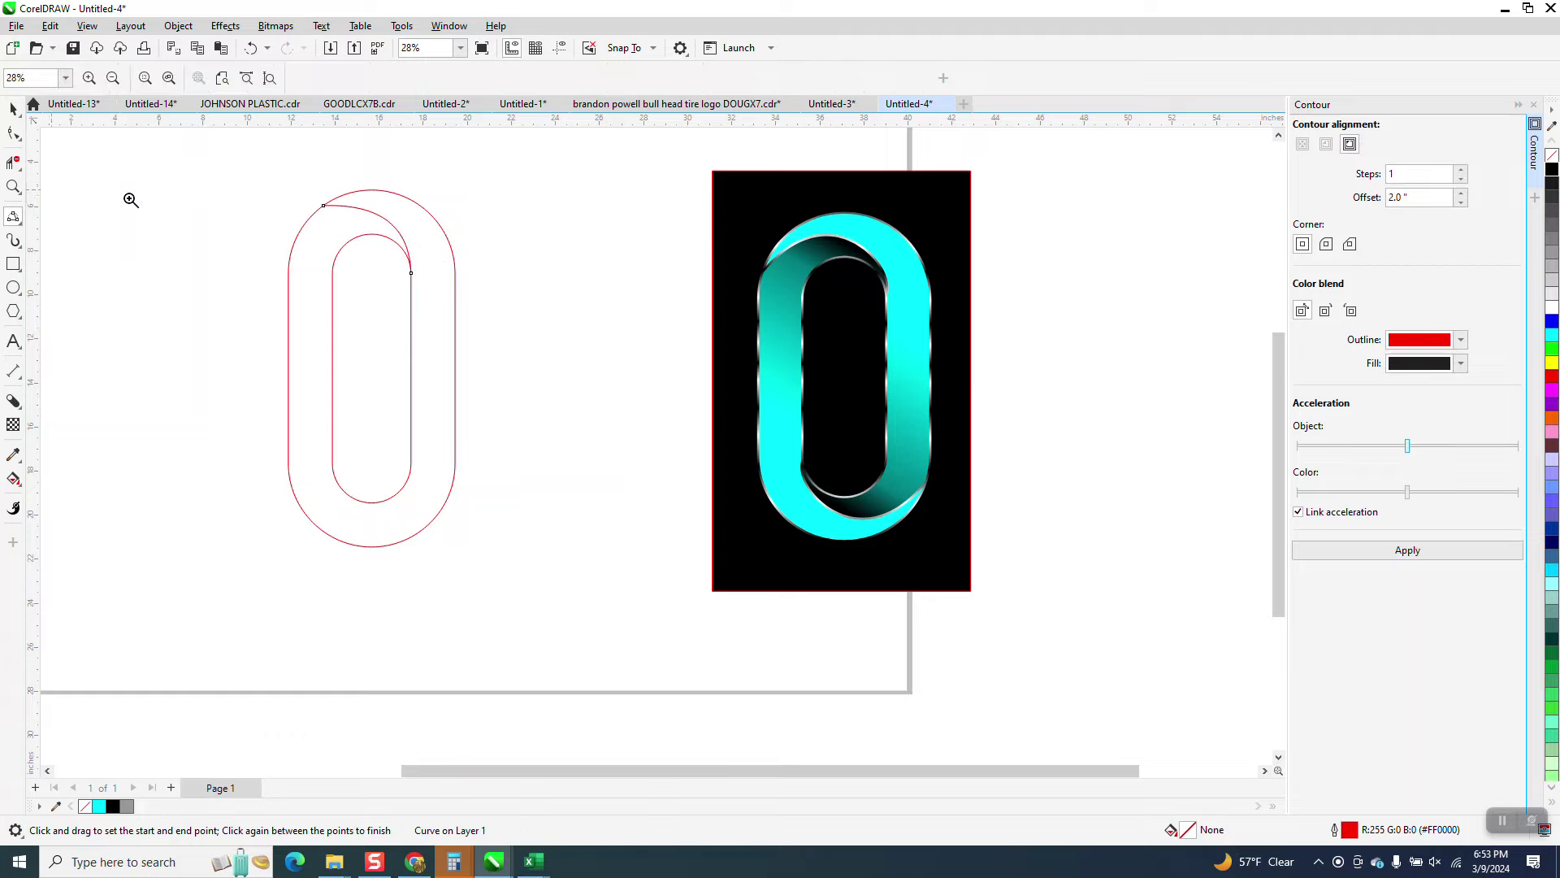
{"action": "left_click_drag", "start_coordinate": [233, 163], "coordinate": [612, 419]}
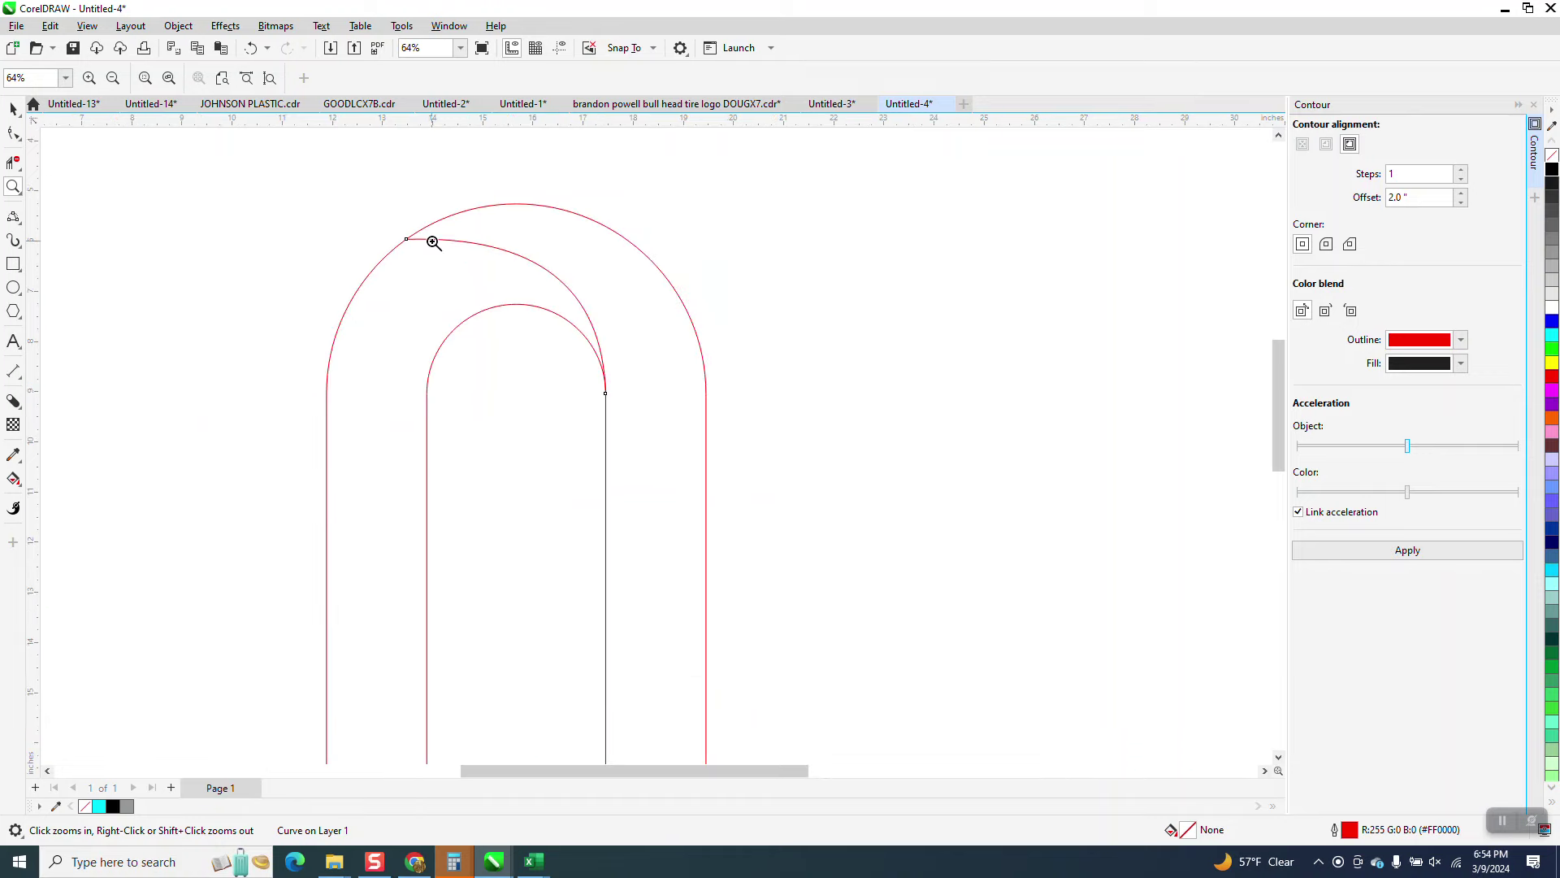
{"action": "left_click", "coordinate": [14, 134]}
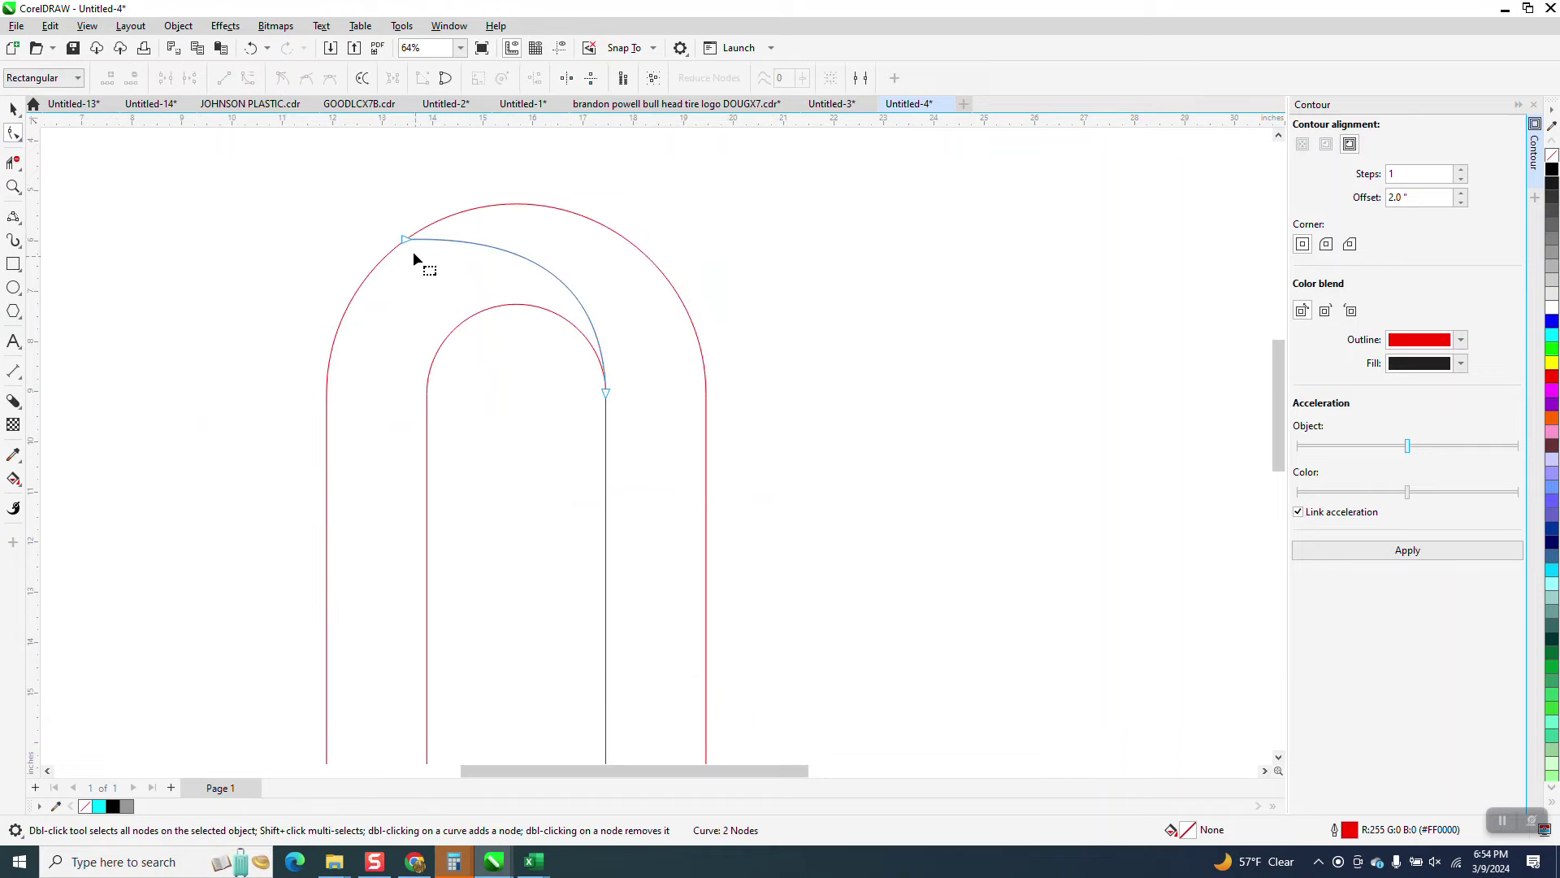
{"action": "left_click", "coordinate": [405, 242]}
{"action": "left_click_drag", "start_coordinate": [546, 247], "coordinate": [550, 219]}
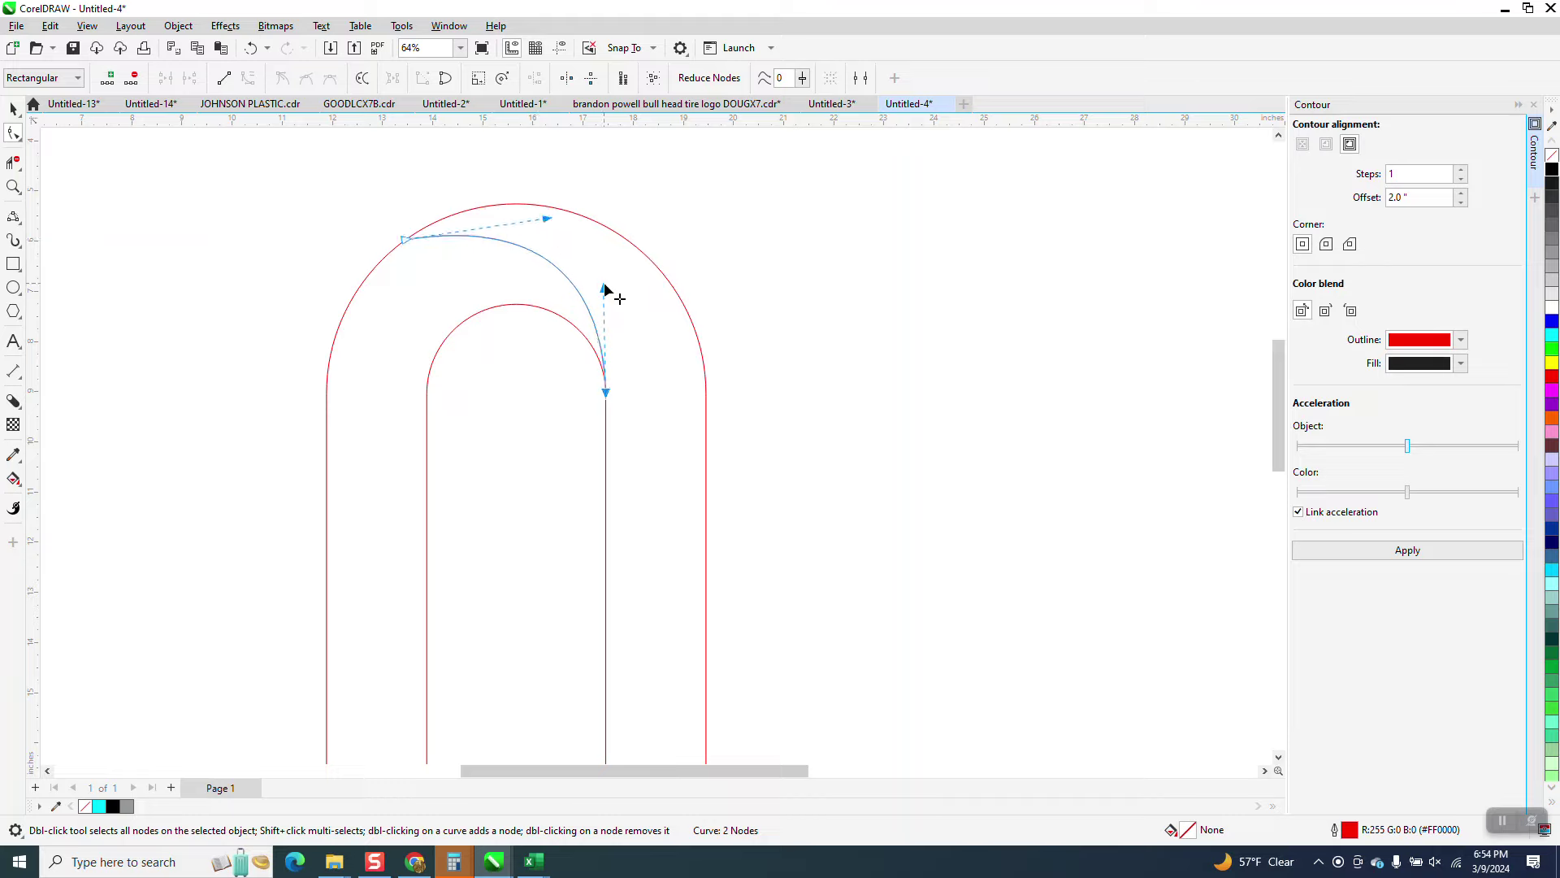
{"action": "left_click_drag", "start_coordinate": [605, 290], "coordinate": [613, 289]}
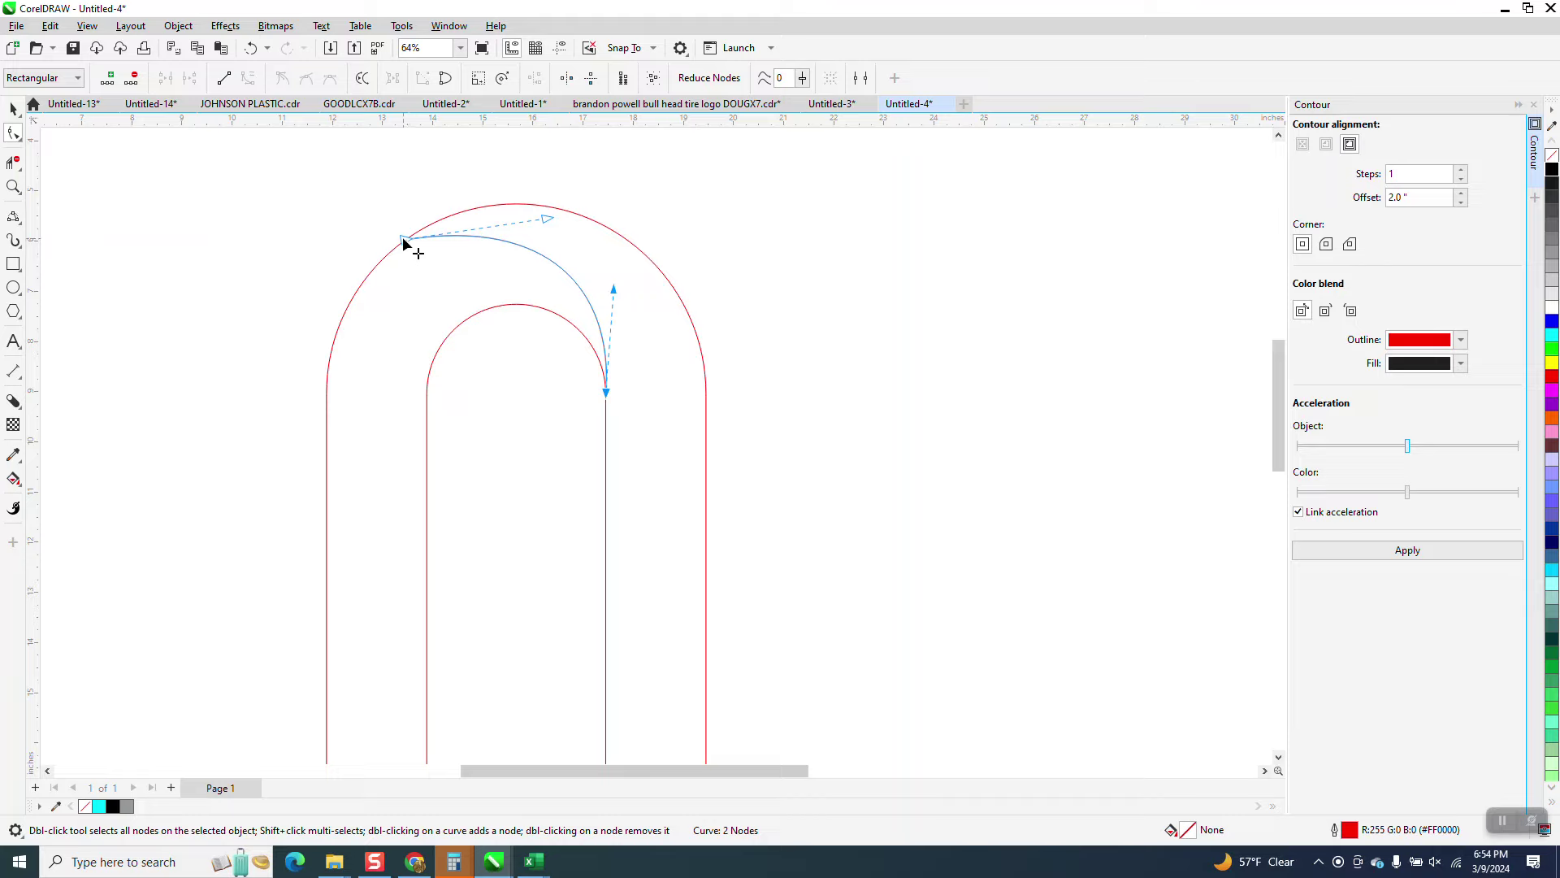
{"action": "left_click_drag", "start_coordinate": [405, 241], "coordinate": [377, 268]}
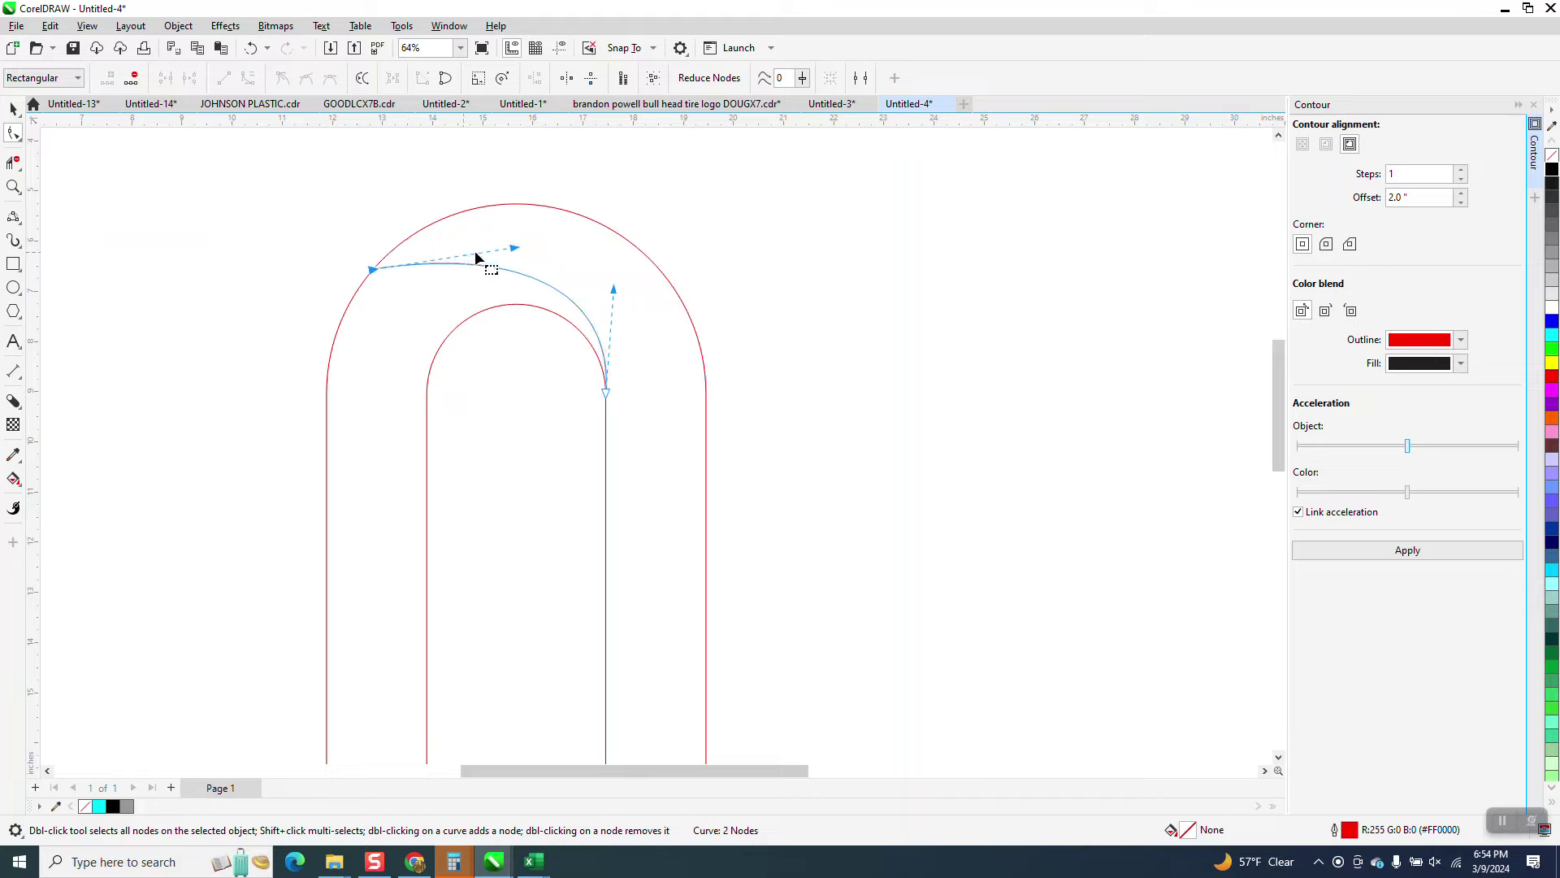
{"action": "left_click_drag", "start_coordinate": [514, 252], "coordinate": [521, 199]}
{"action": "left_click_drag", "start_coordinate": [612, 293], "coordinate": [606, 286]}
{"action": "scroll", "coordinate": [631, 288], "scroll_direction": "down", "scroll_amount": 3}
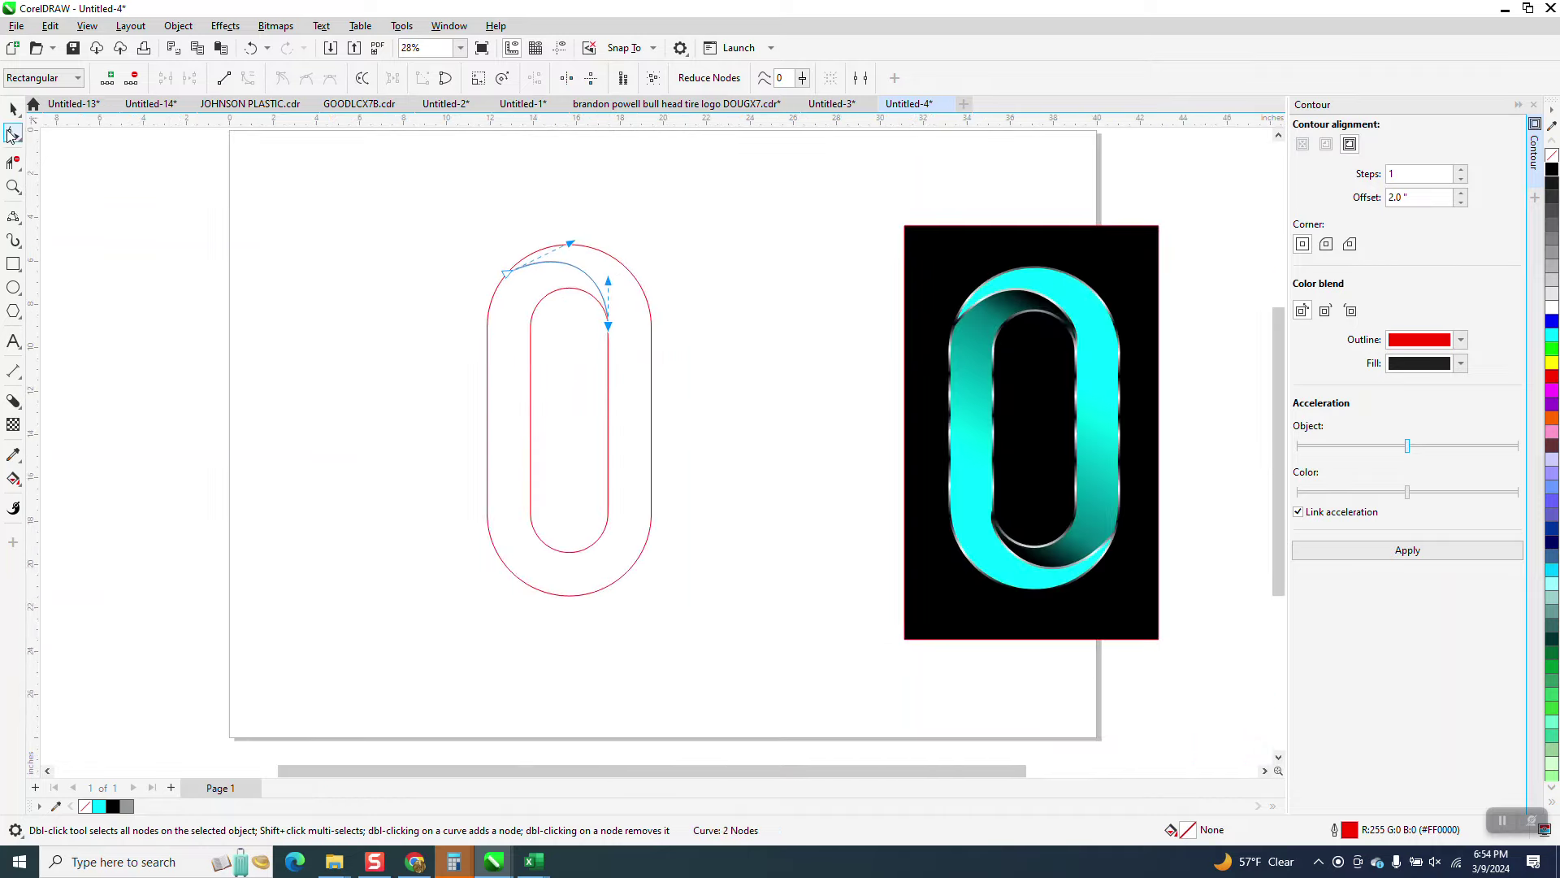
- Select both ovals and the overlap curve and center them on the page
{"action": "left_click", "coordinate": [13, 108]}
{"action": "scroll", "coordinate": [631, 350], "scroll_direction": "down", "scroll_amount": 1}
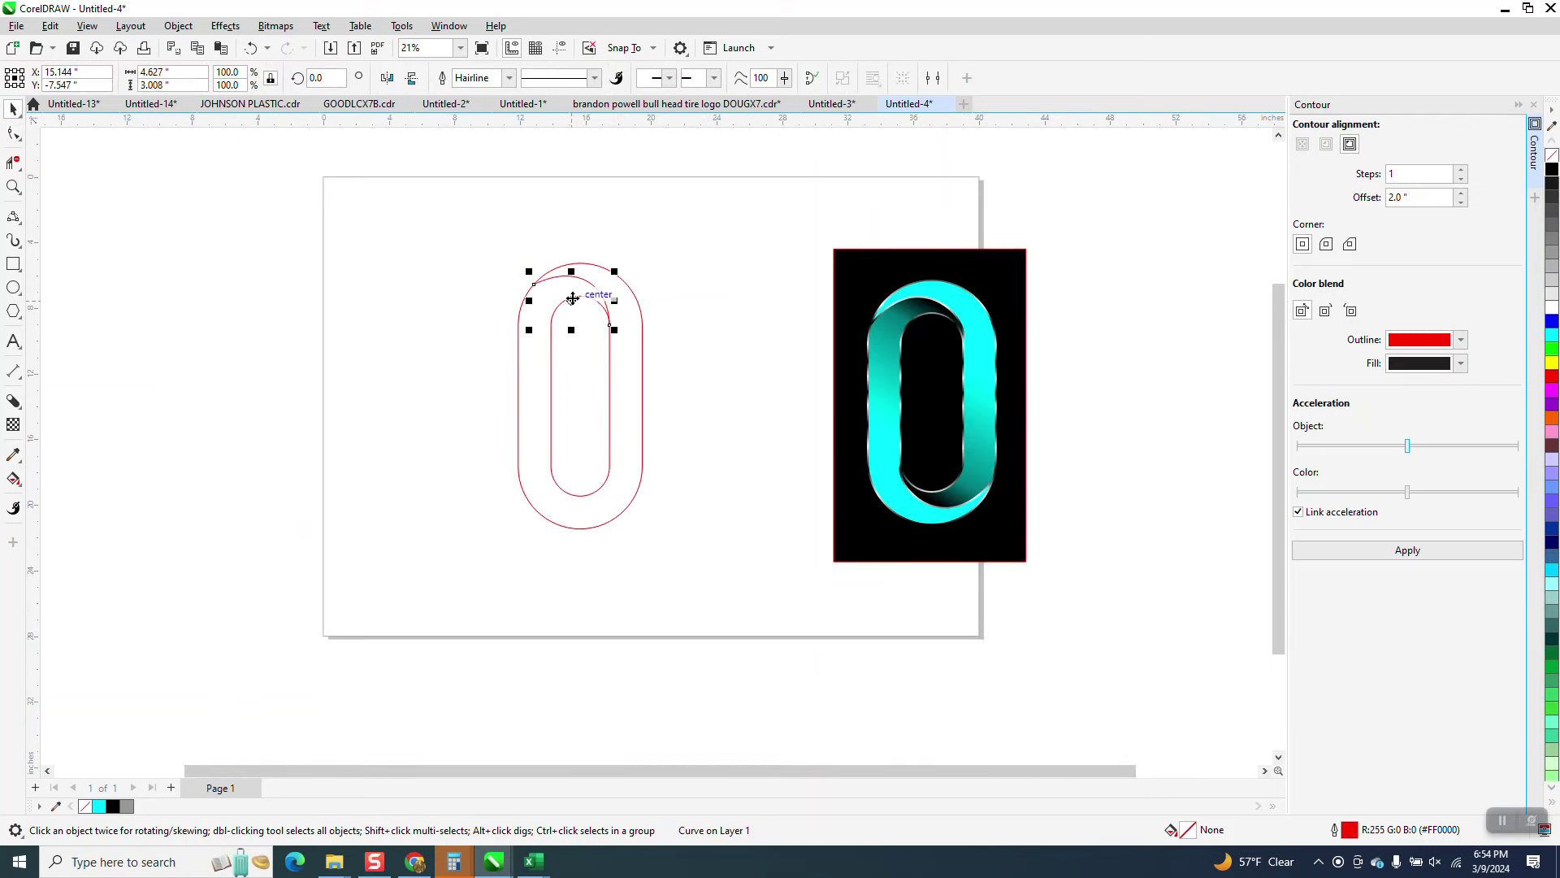
{"action": "left_click_drag", "start_coordinate": [462, 210], "coordinate": [746, 598]}
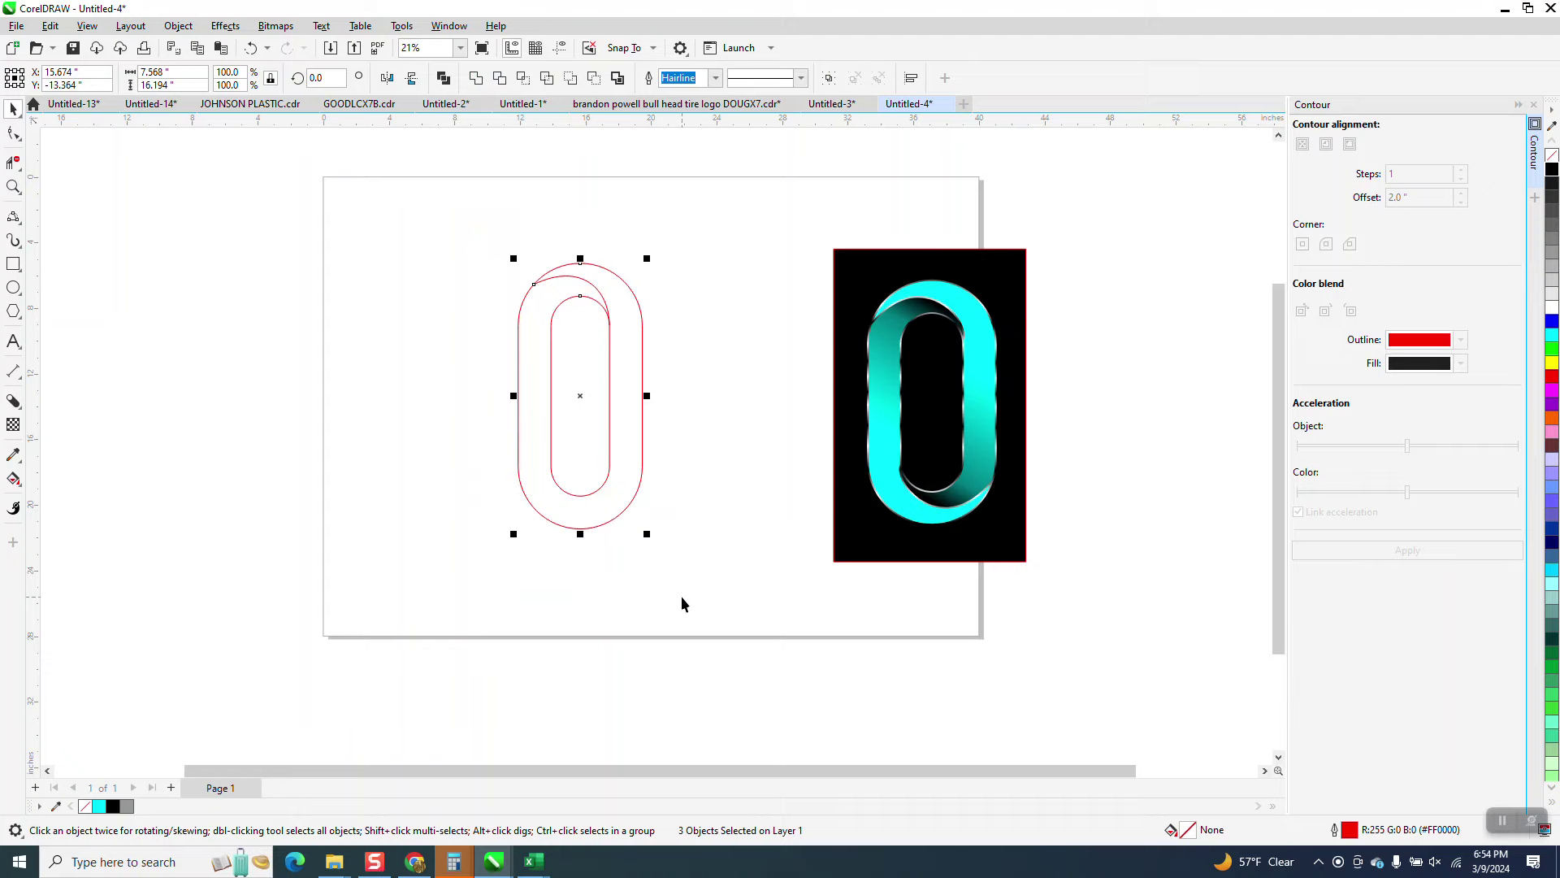
{"action": "key", "text": "ctrl+z"}
{"action": "left_click", "coordinate": [733, 406]}
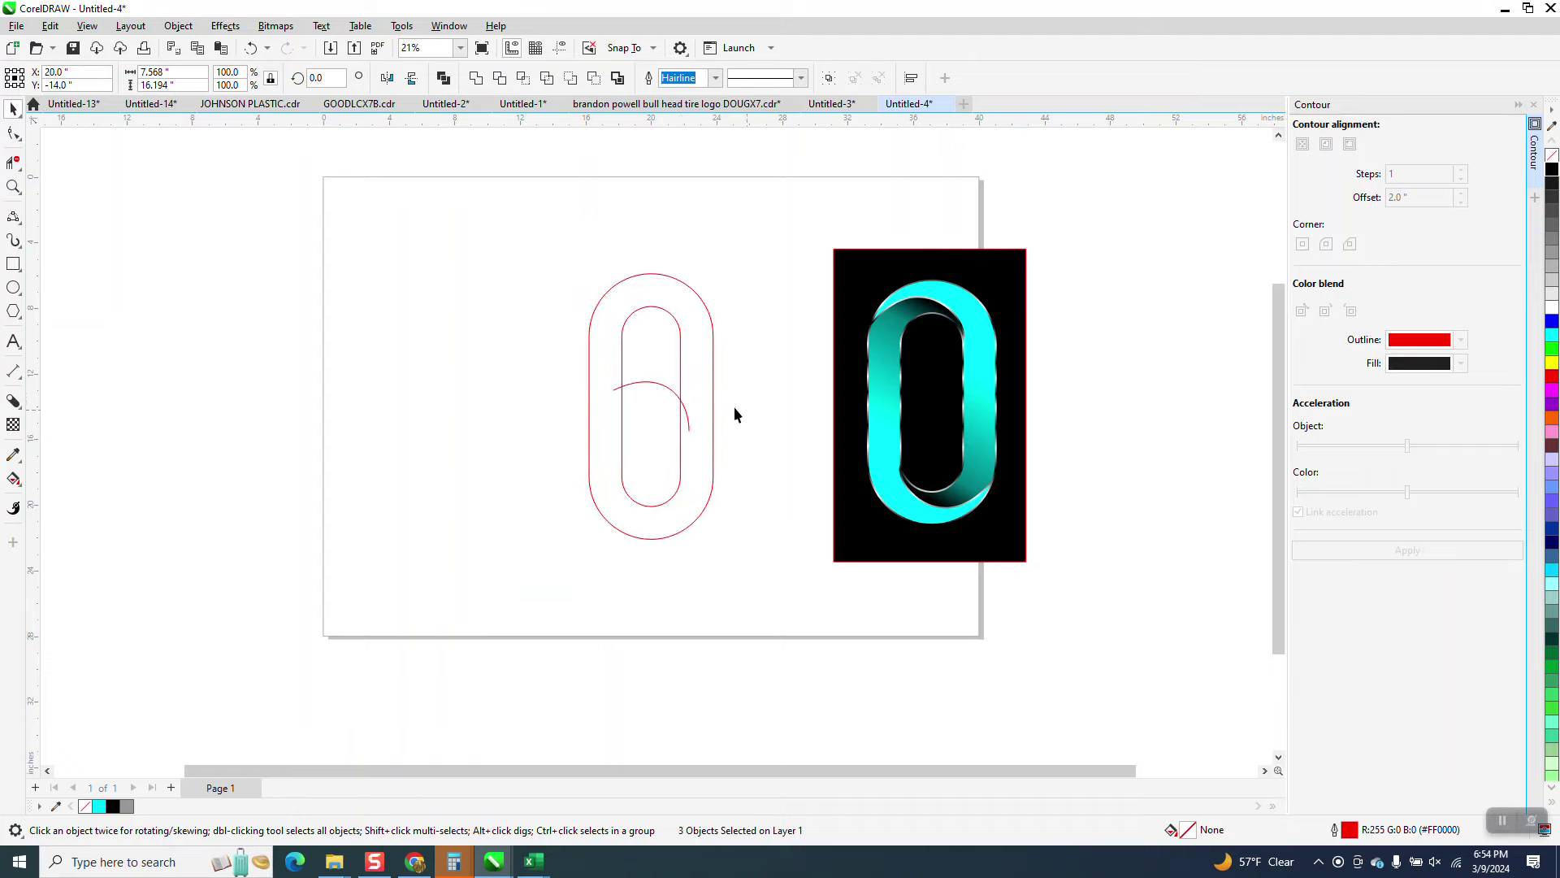
- Move the overlap curve back up so its right end node snaps to the inner oval, and check the fit up close
{"action": "left_click", "coordinate": [670, 395]}
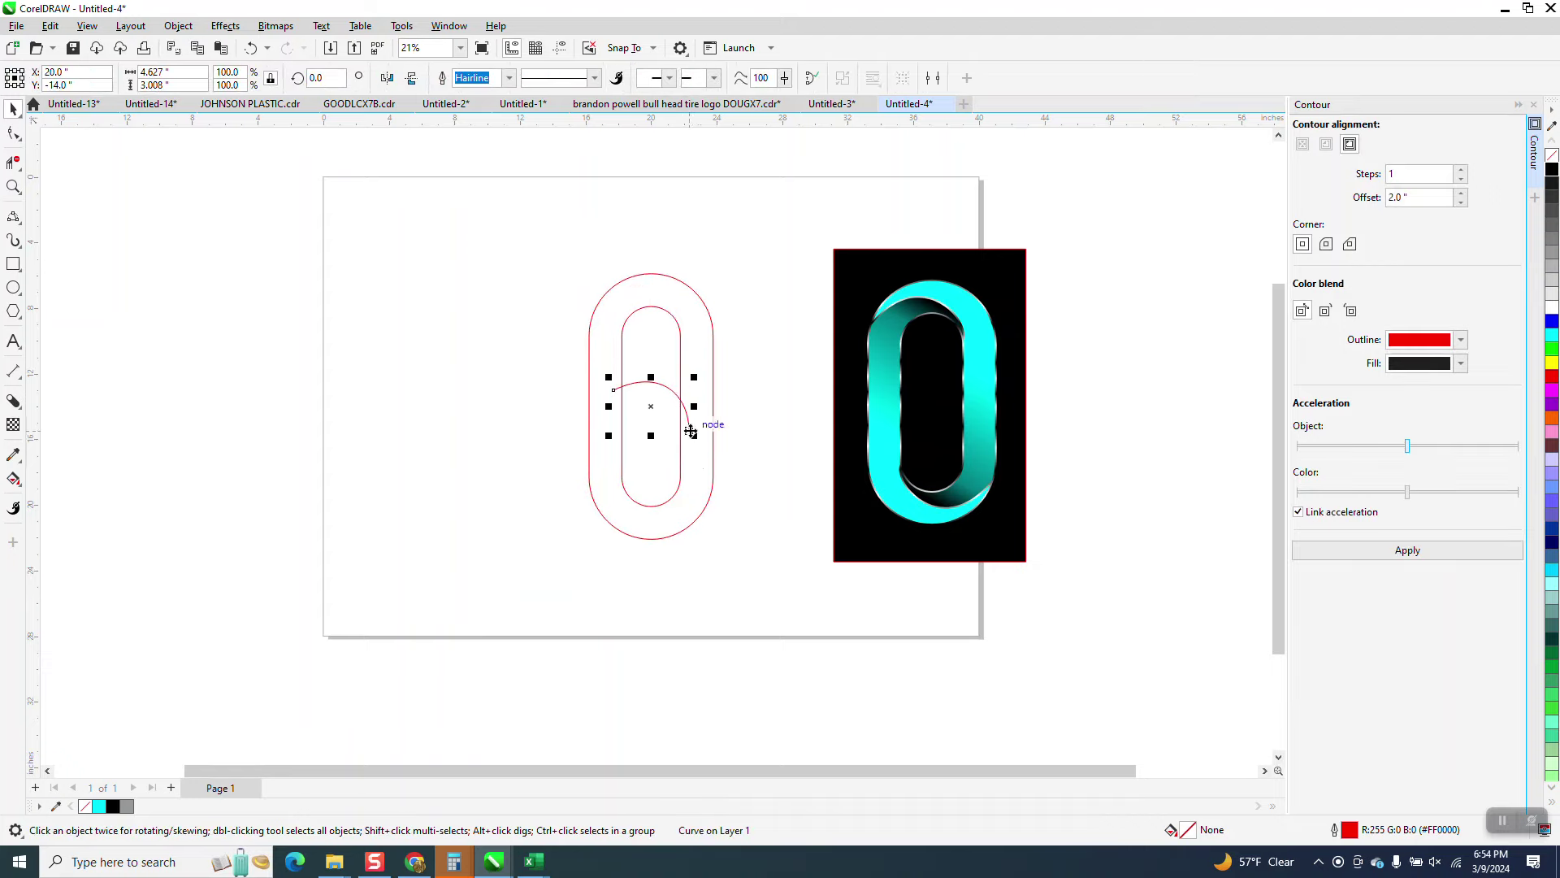
{"action": "left_click_drag", "start_coordinate": [690, 433], "coordinate": [681, 341]}
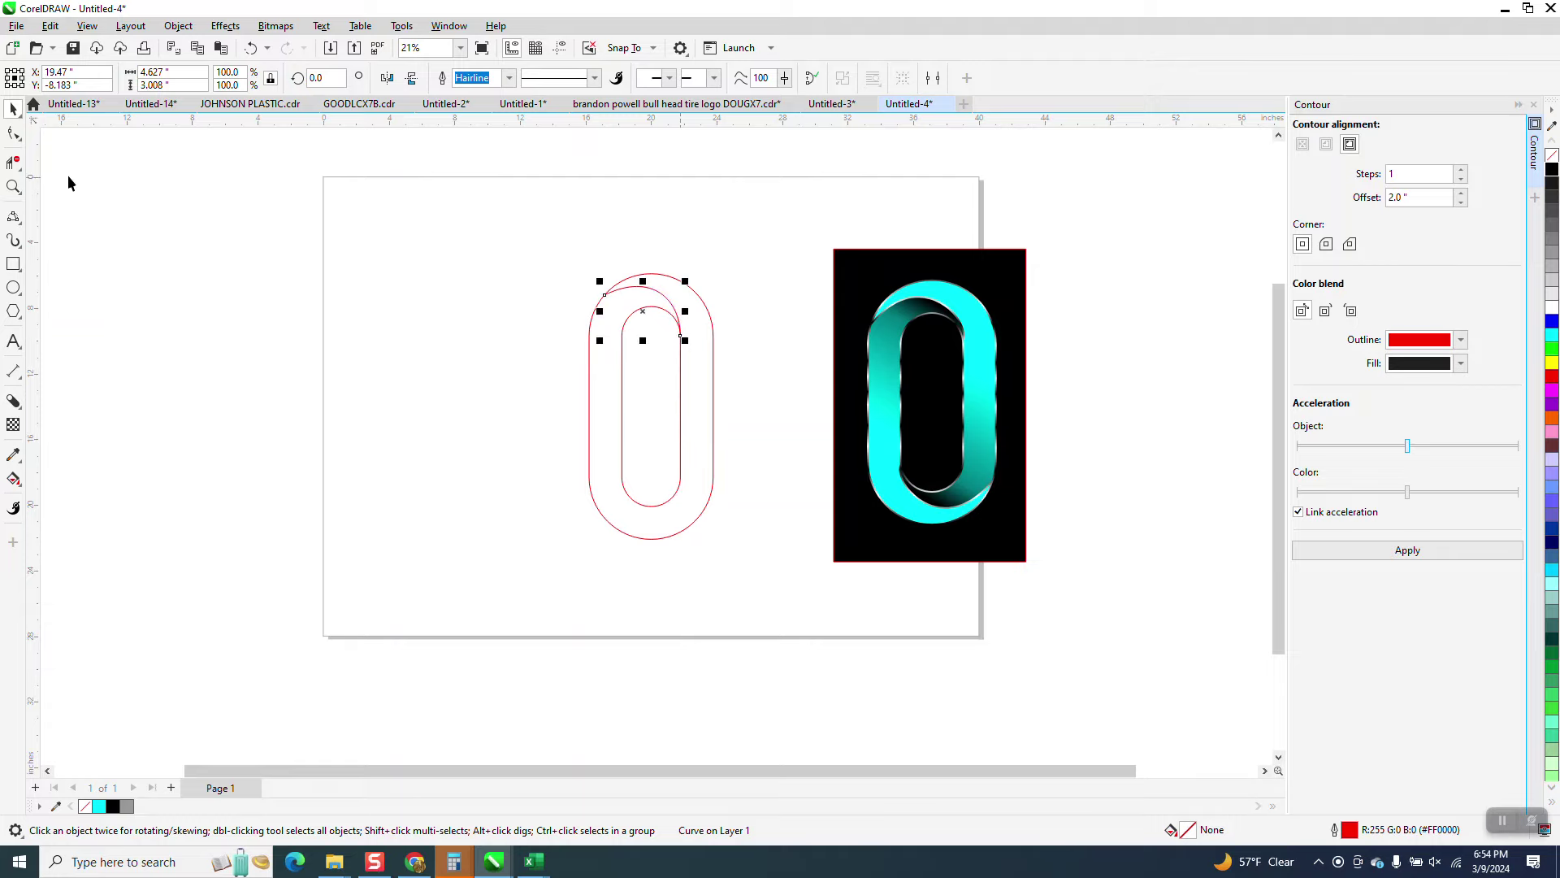
{"action": "left_click", "coordinate": [13, 186]}
{"action": "left_click_drag", "start_coordinate": [557, 276], "coordinate": [781, 395]}
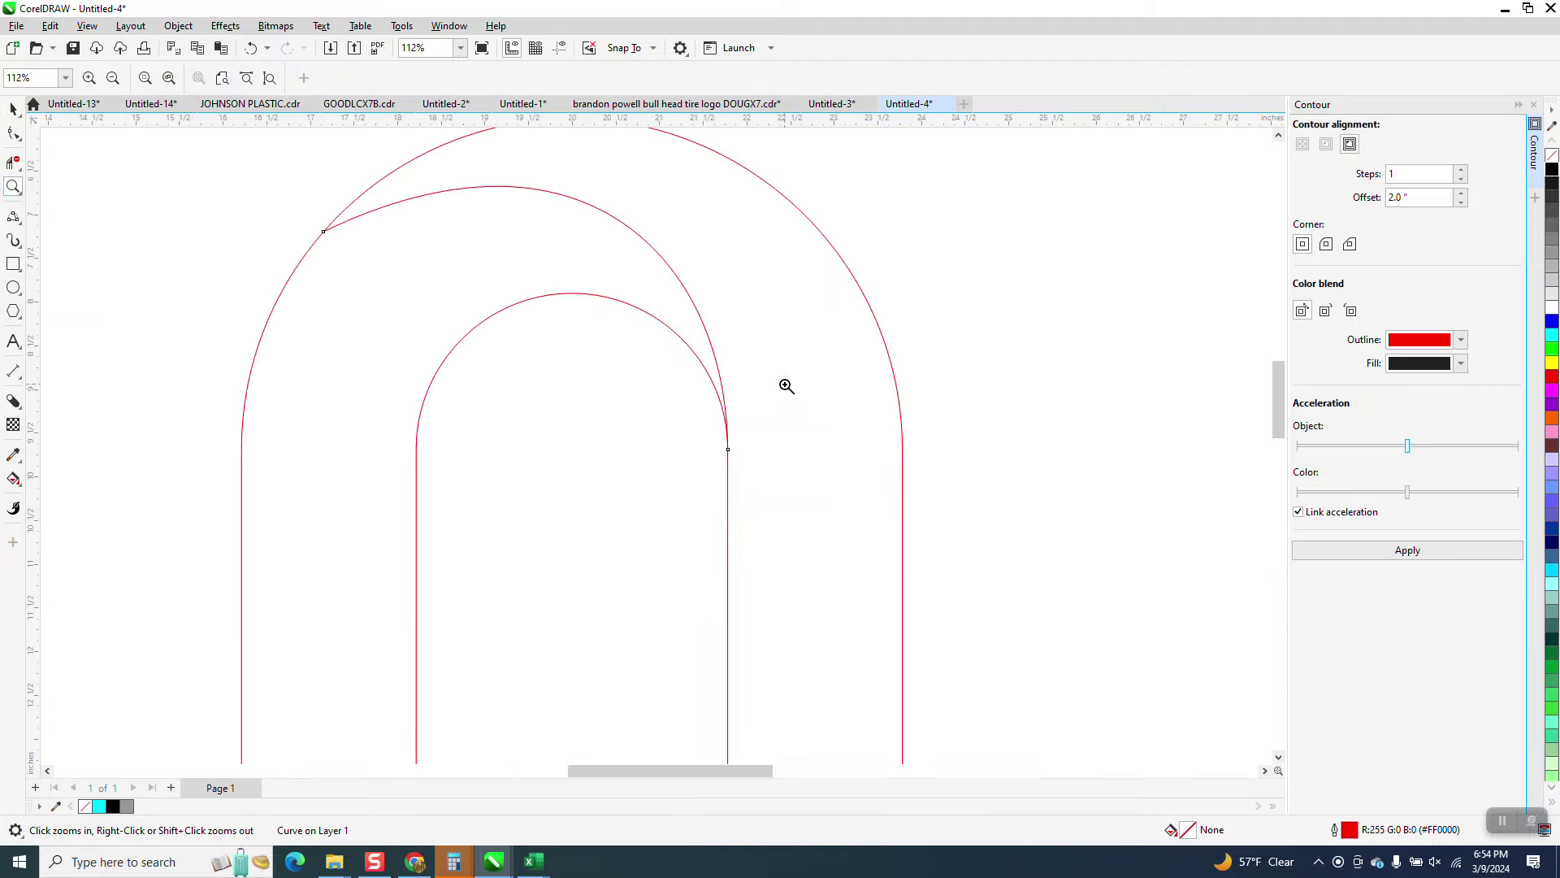
- Rotate a copy of the overlap curve by 180 degrees so it sits between the ovals at their opposite end
{"action": "right_click", "coordinate": [358, 254]}
{"action": "left_click", "coordinate": [12, 109]}
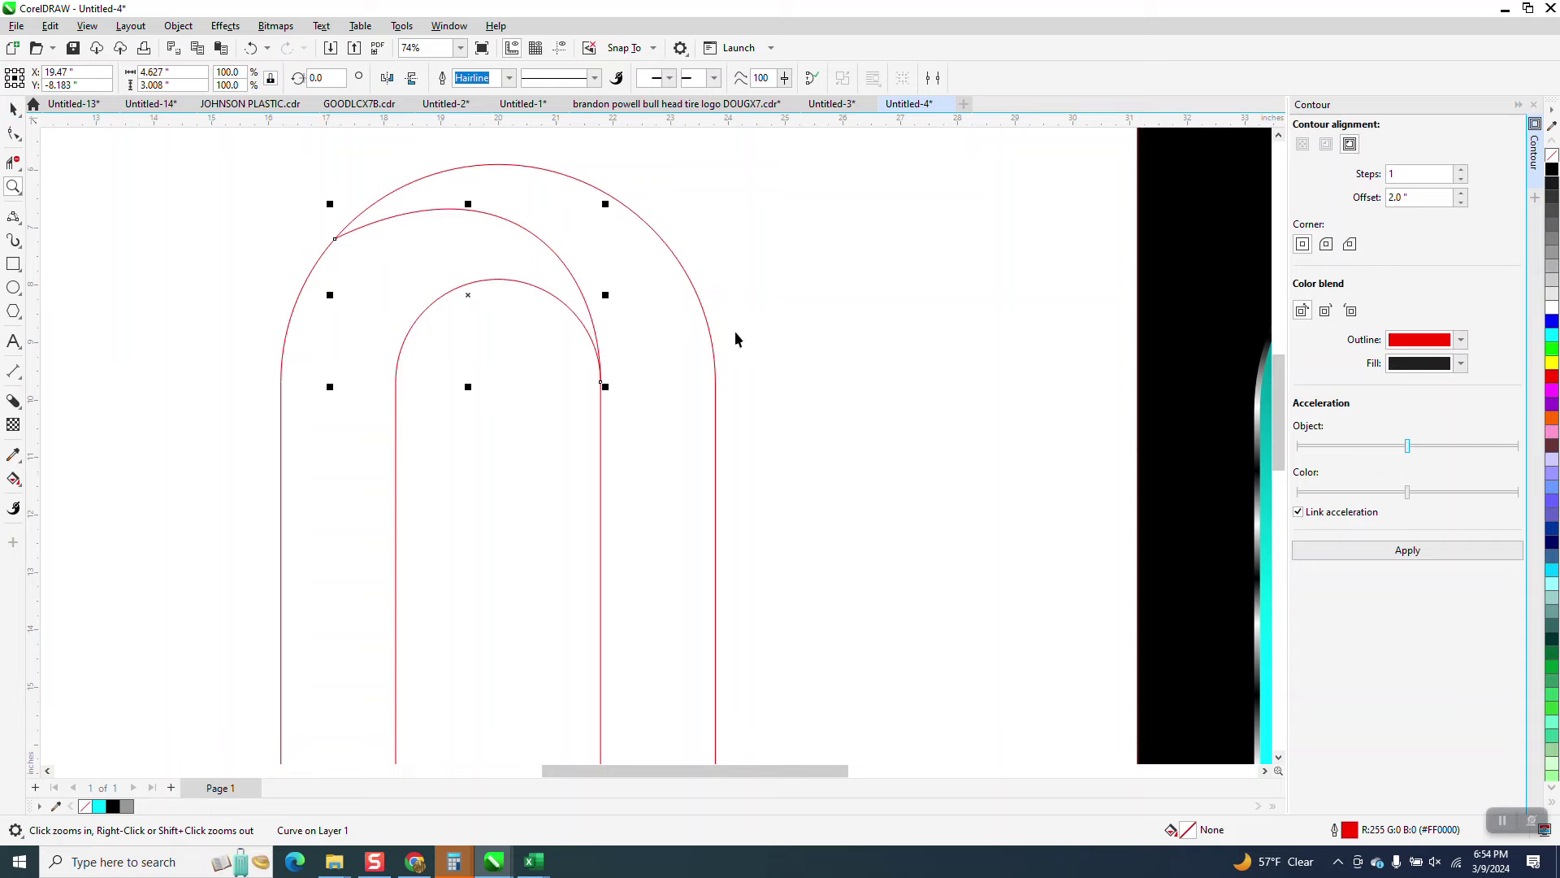
{"action": "scroll", "coordinate": [745, 341], "scroll_direction": "down", "scroll_amount": 2}
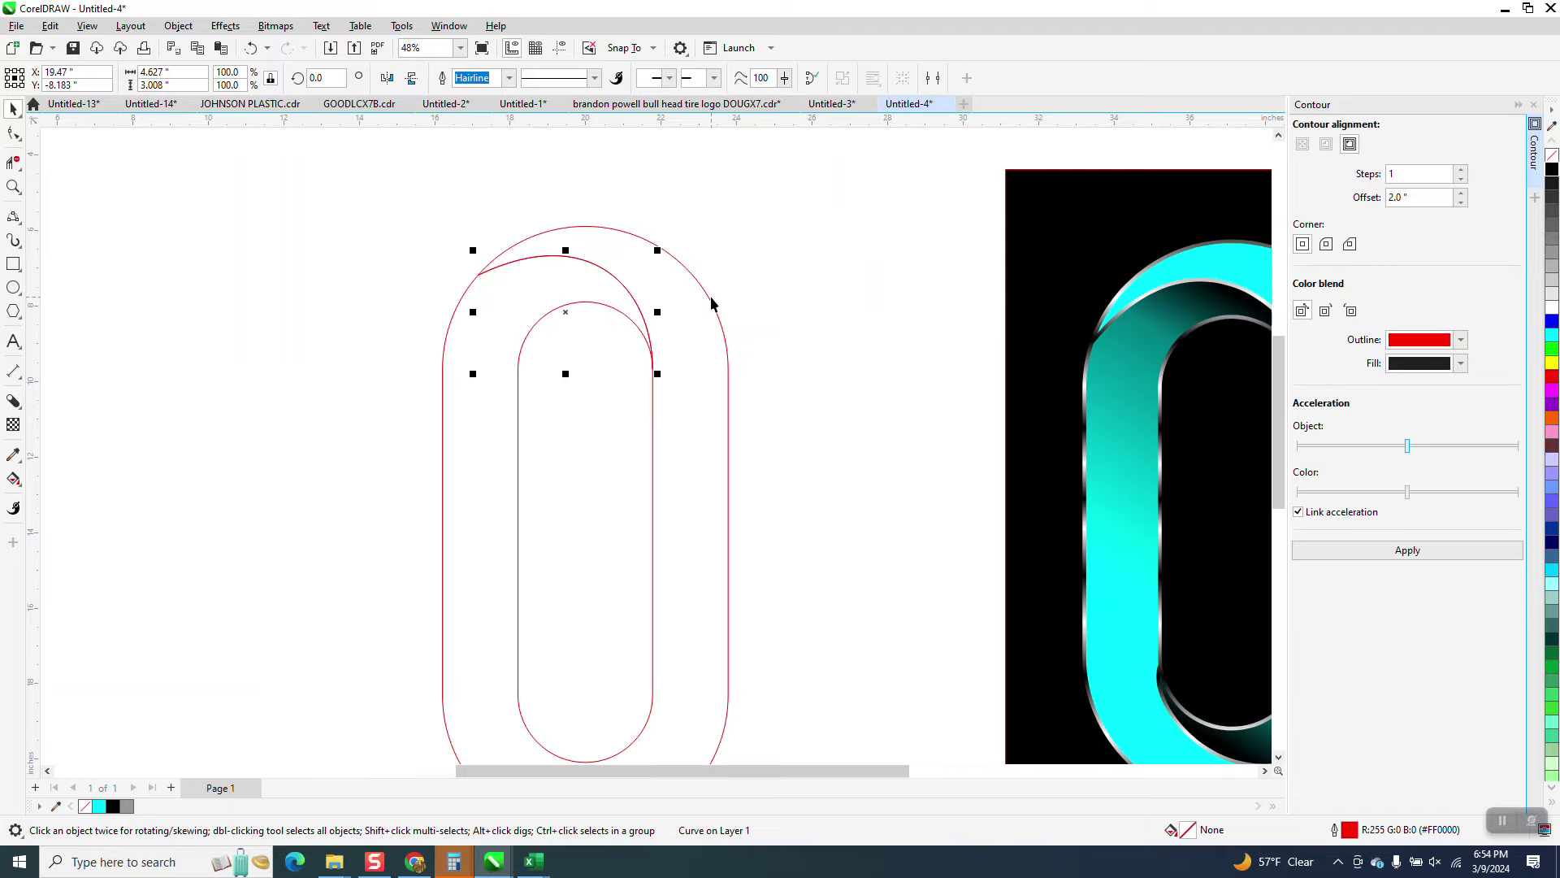
{"action": "left_click", "coordinate": [321, 81]}
{"action": "double_click", "coordinate": [321, 80]}
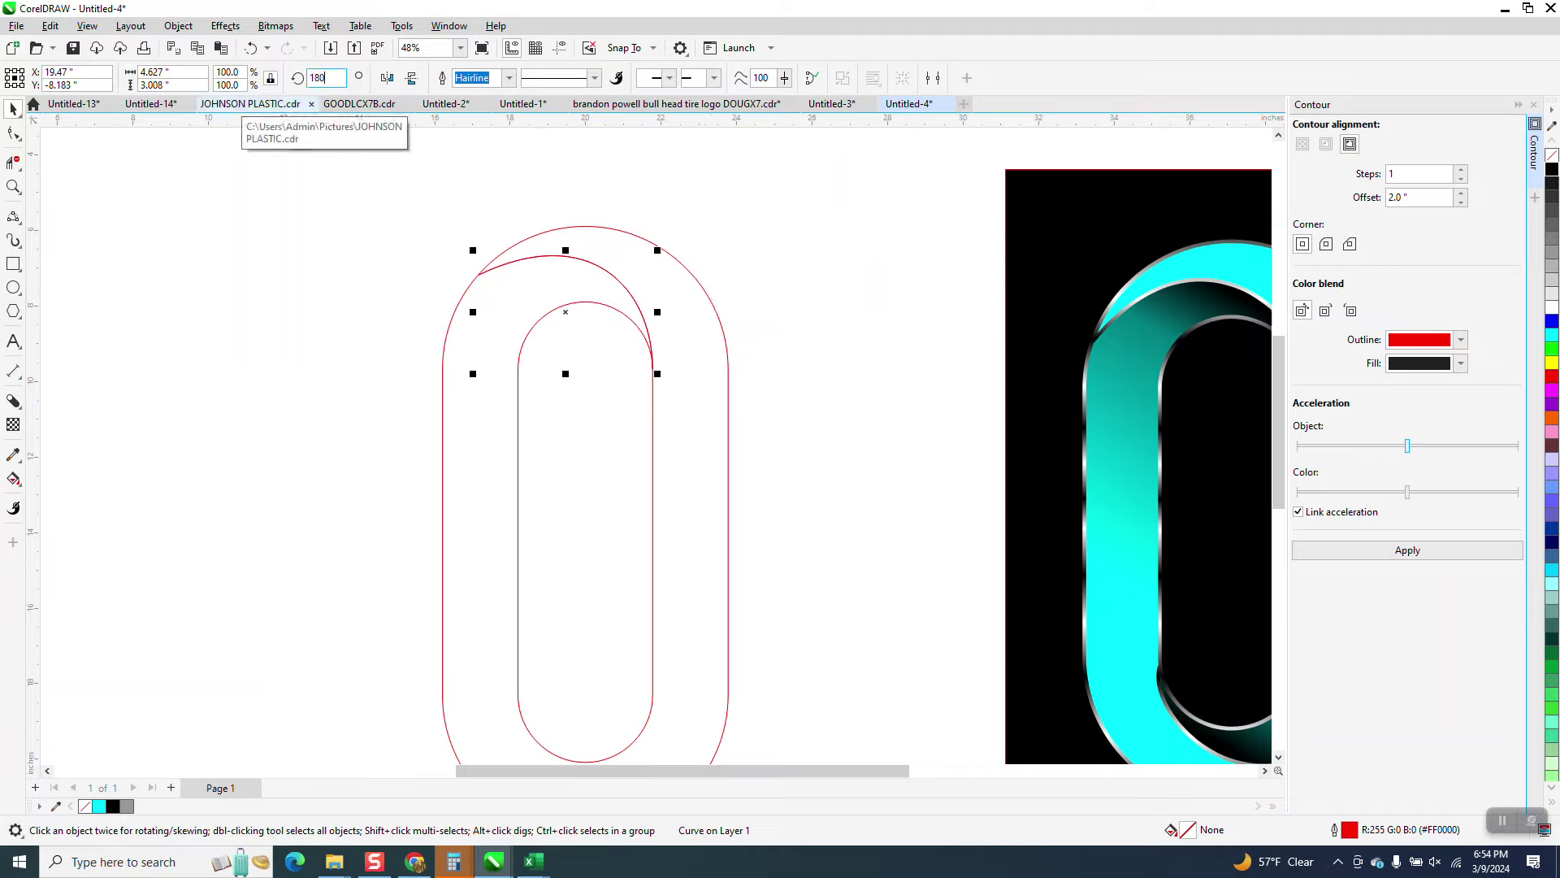
{"action": "key", "text": "Return"}
{"action": "scroll", "coordinate": [393, 299], "scroll_direction": "down", "scroll_amount": 1}
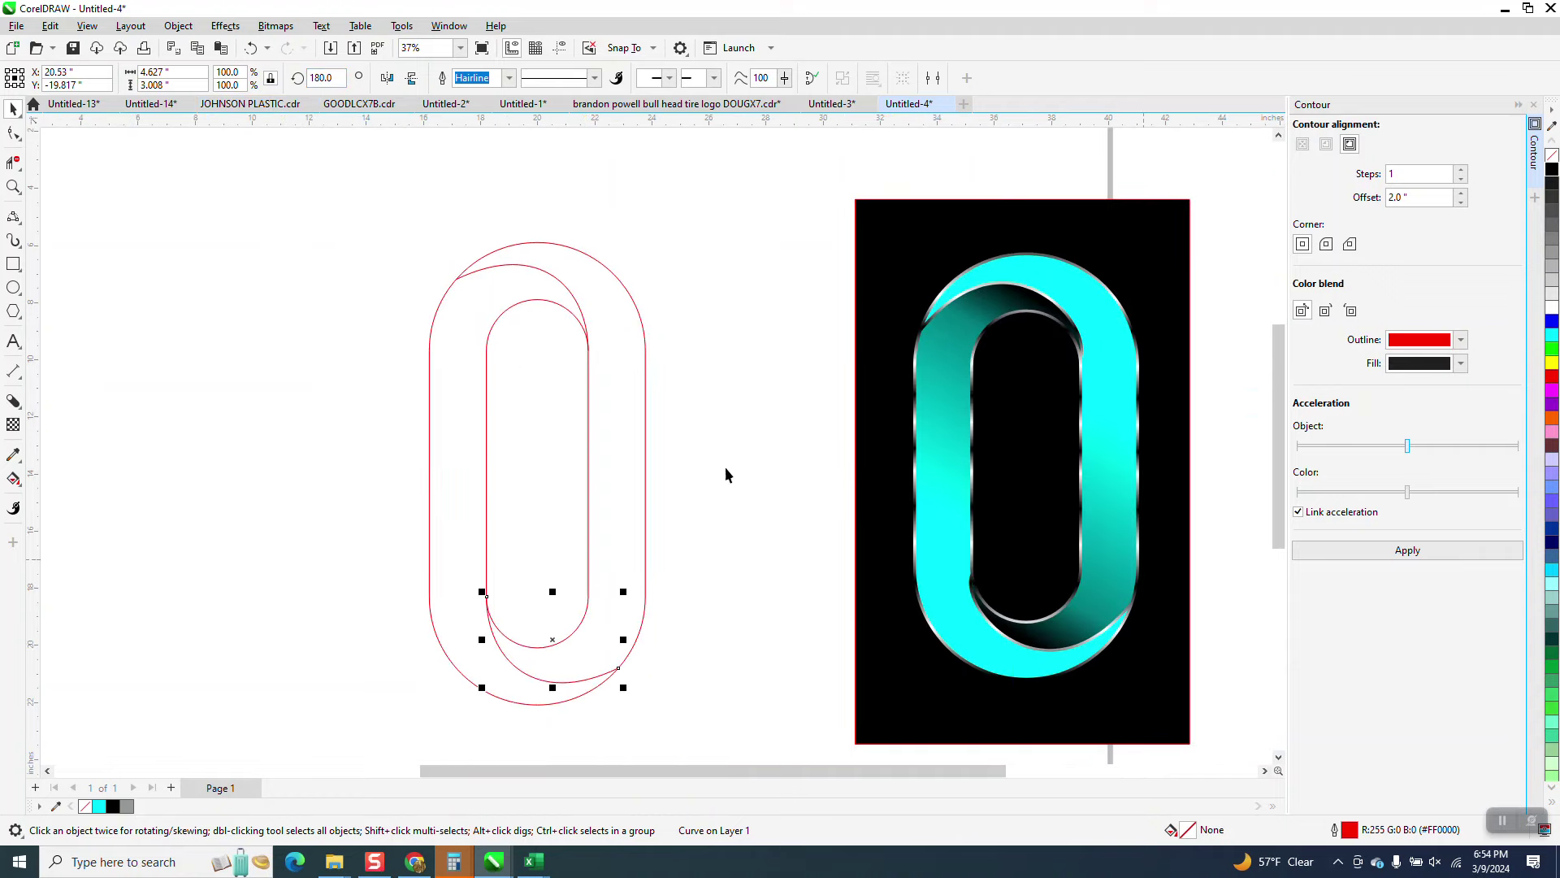
- Smart Fill the left ribbon region with cyan and nudge the filled shape off to the left of the ovals
{"action": "left_click", "coordinate": [14, 480]}
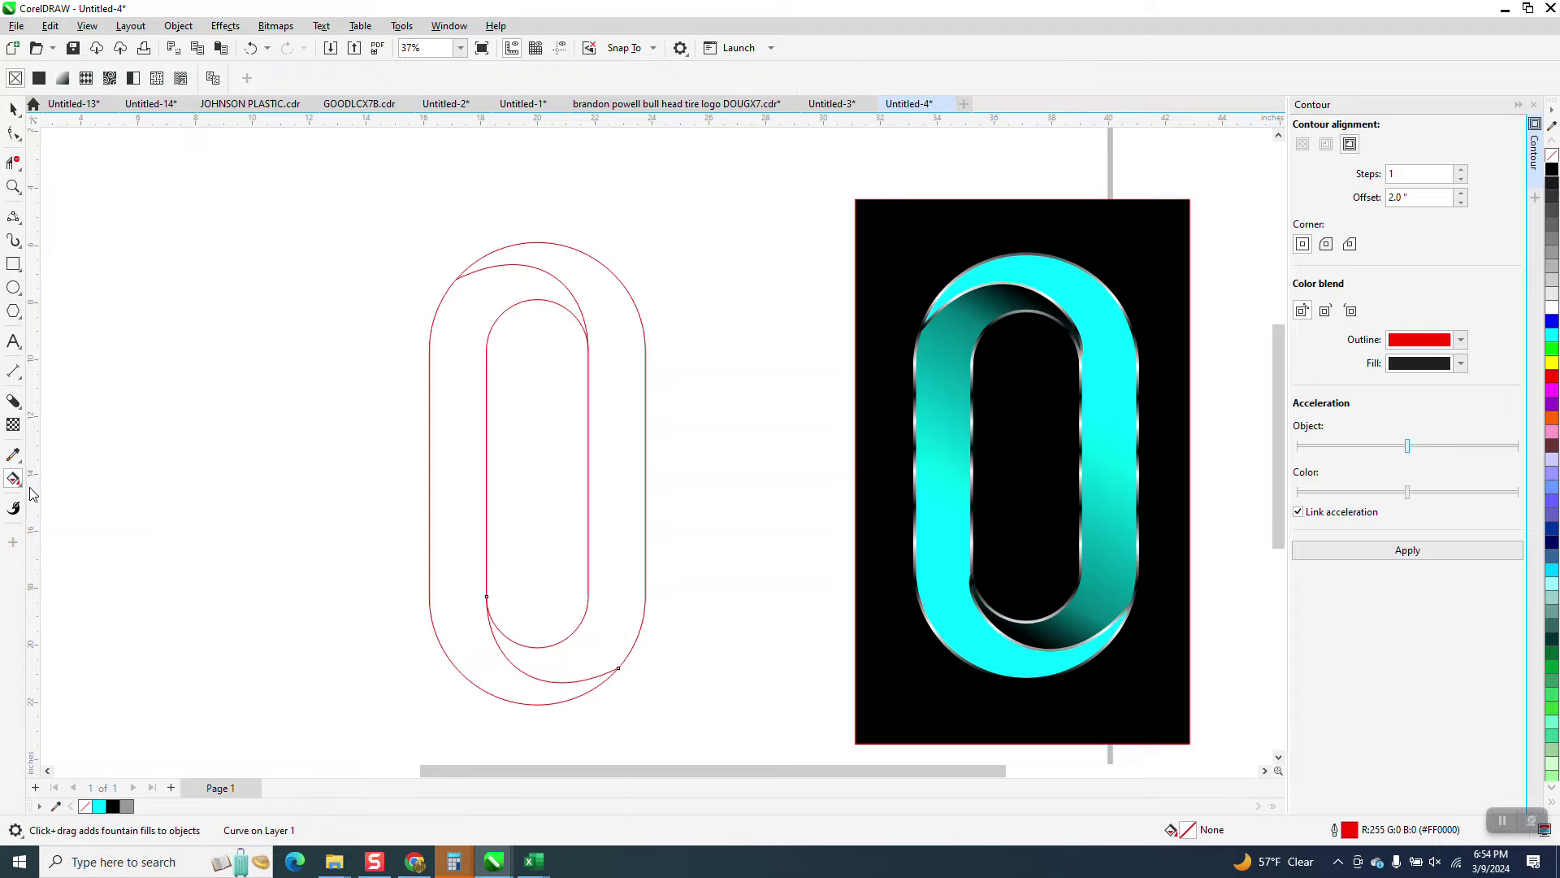
{"action": "left_click", "coordinate": [27, 493]}
{"action": "left_click", "coordinate": [65, 497]}
{"action": "left_click", "coordinate": [462, 584]}
{"action": "key", "text": "shift+Left"}
{"action": "key", "text": "shift+Left"}
{"action": "key", "text": "shift+Left"}
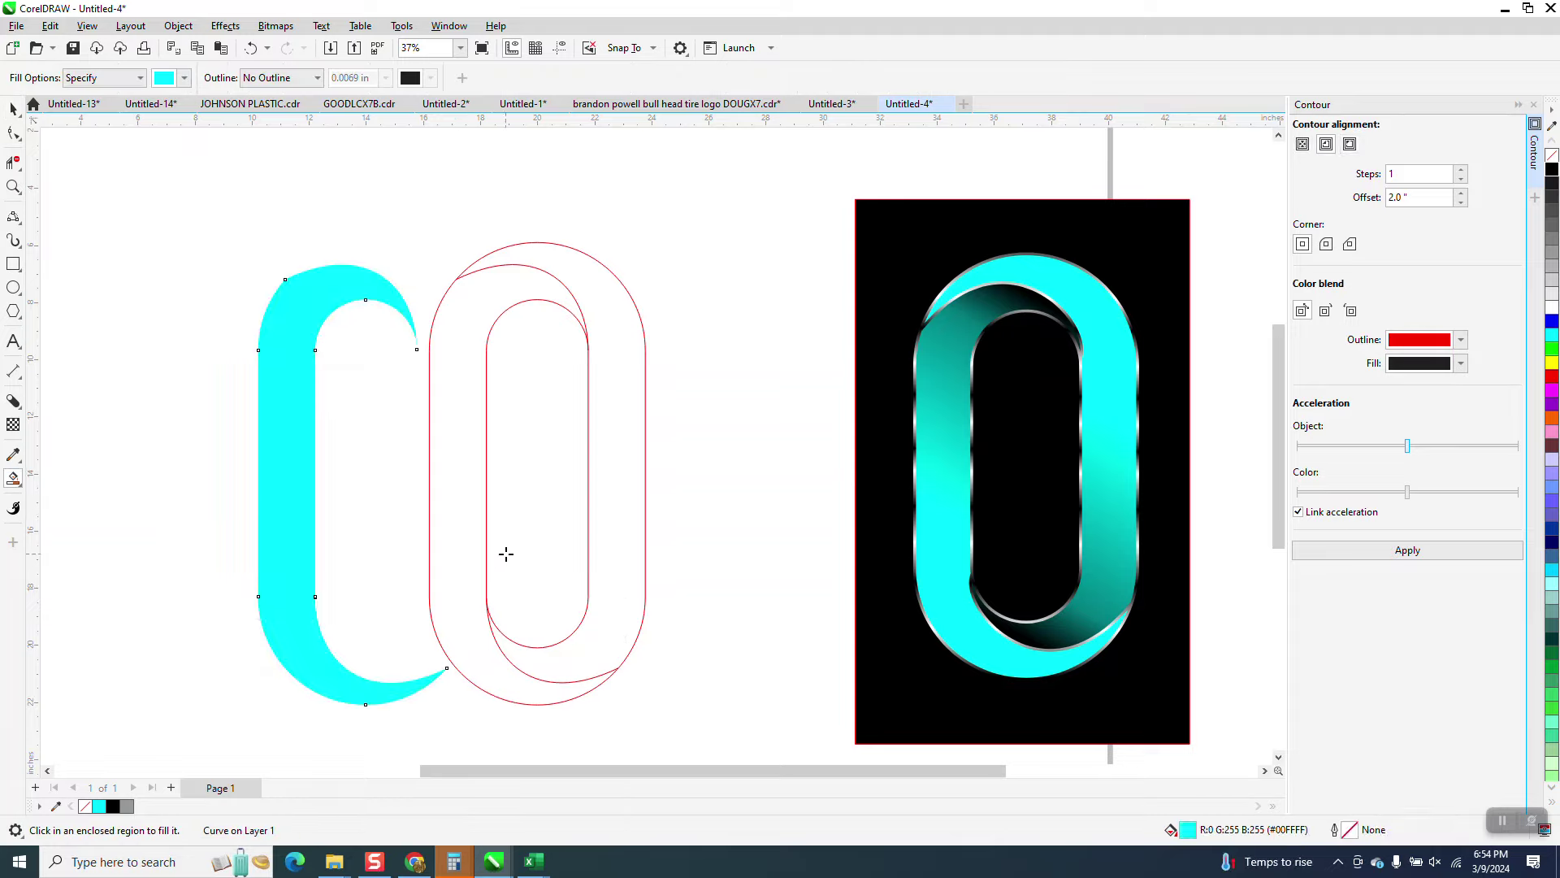
- Smart Fill the right ribbon region with cyan and nudge that shape left, clear of the ovals
{"action": "left_click", "coordinate": [609, 559]}
{"action": "key", "text": "shift+Left"}
{"action": "key", "text": "shift+Left"}
{"action": "key", "text": "shift+Left"}
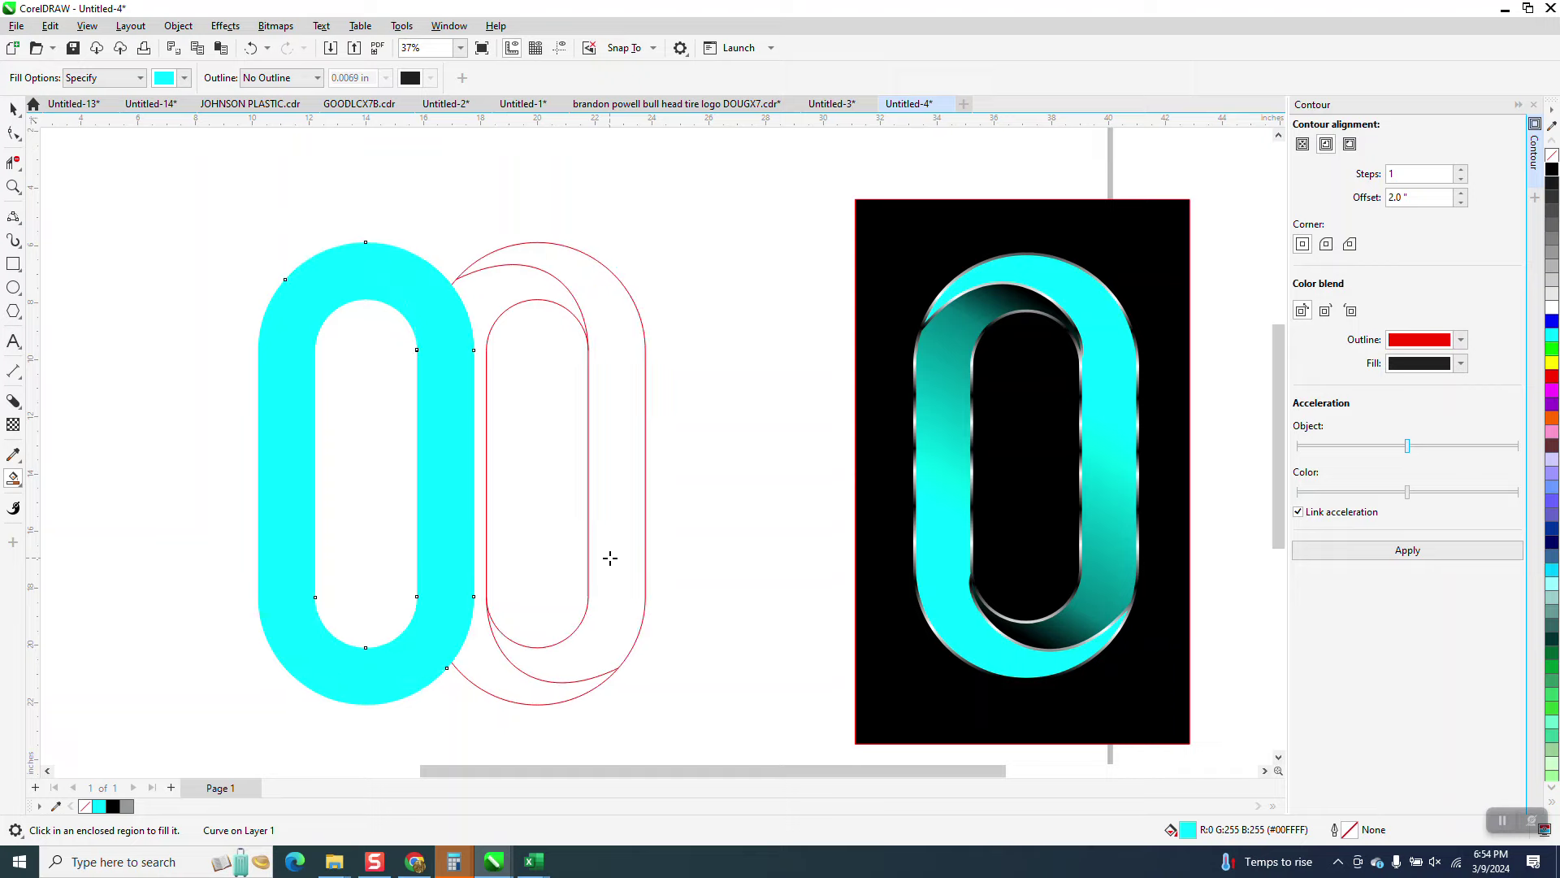
{"action": "scroll", "coordinate": [577, 552], "scroll_direction": "down", "scroll_amount": 1}
{"action": "key", "text": "shift+Left"}
{"action": "key", "text": "shift+Left"}
{"action": "key", "text": "shift+Left"}
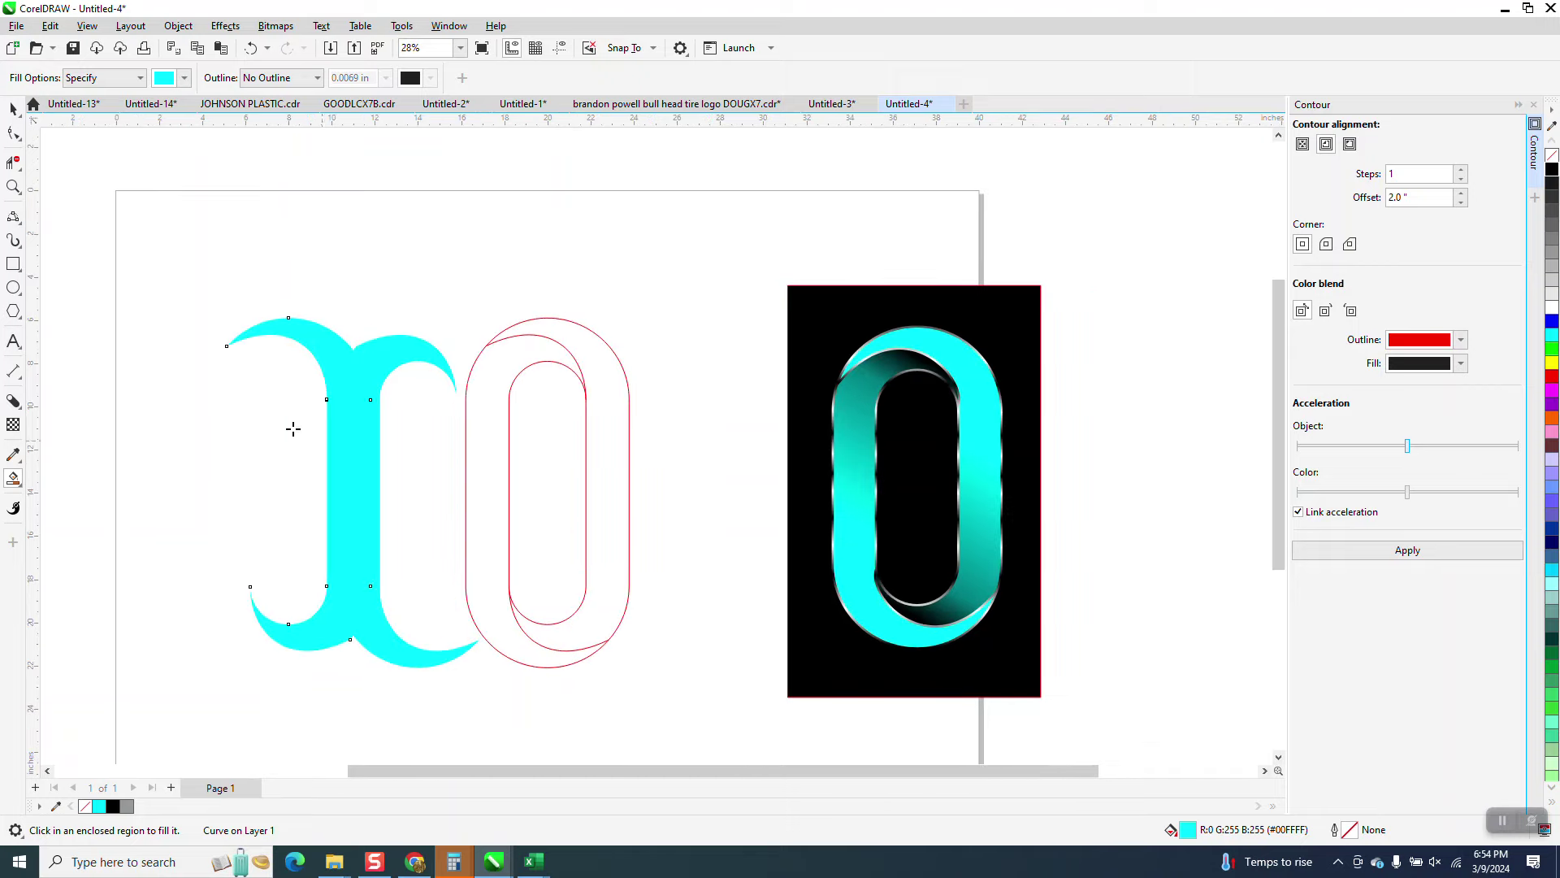
- Delete both cyan ribbon shapes that were moved to the left of the ovals
{"action": "left_click", "coordinate": [14, 108]}
{"action": "left_click", "coordinate": [425, 357]}
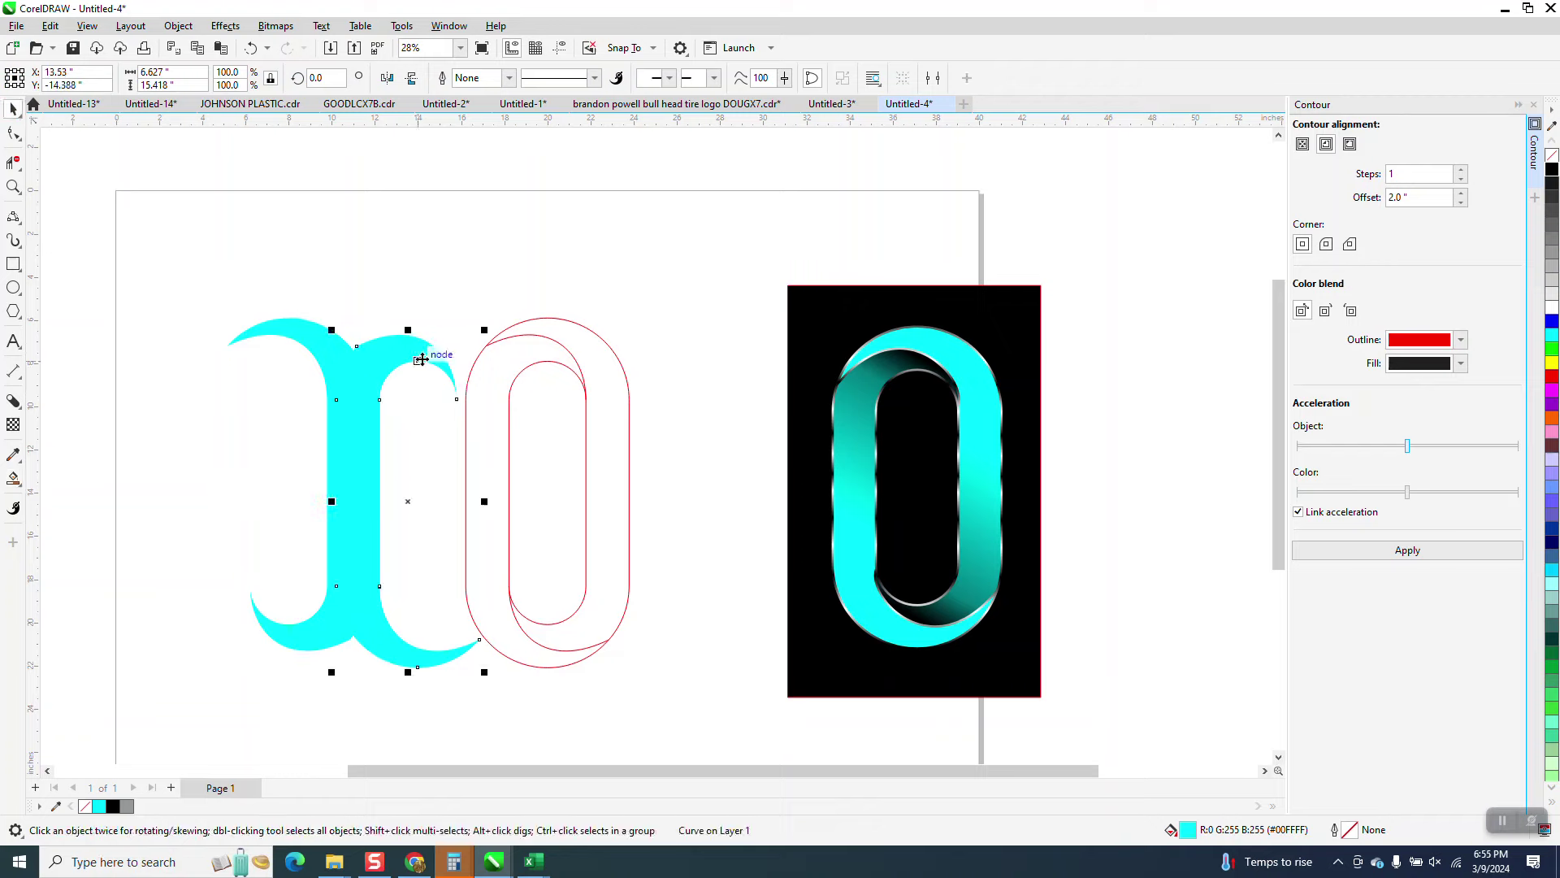
{"action": "key", "text": "shift+Left"}
{"action": "key", "text": "shift+Left"}
{"action": "key", "text": "shift+Left"}
{"action": "key", "text": "Delete"}
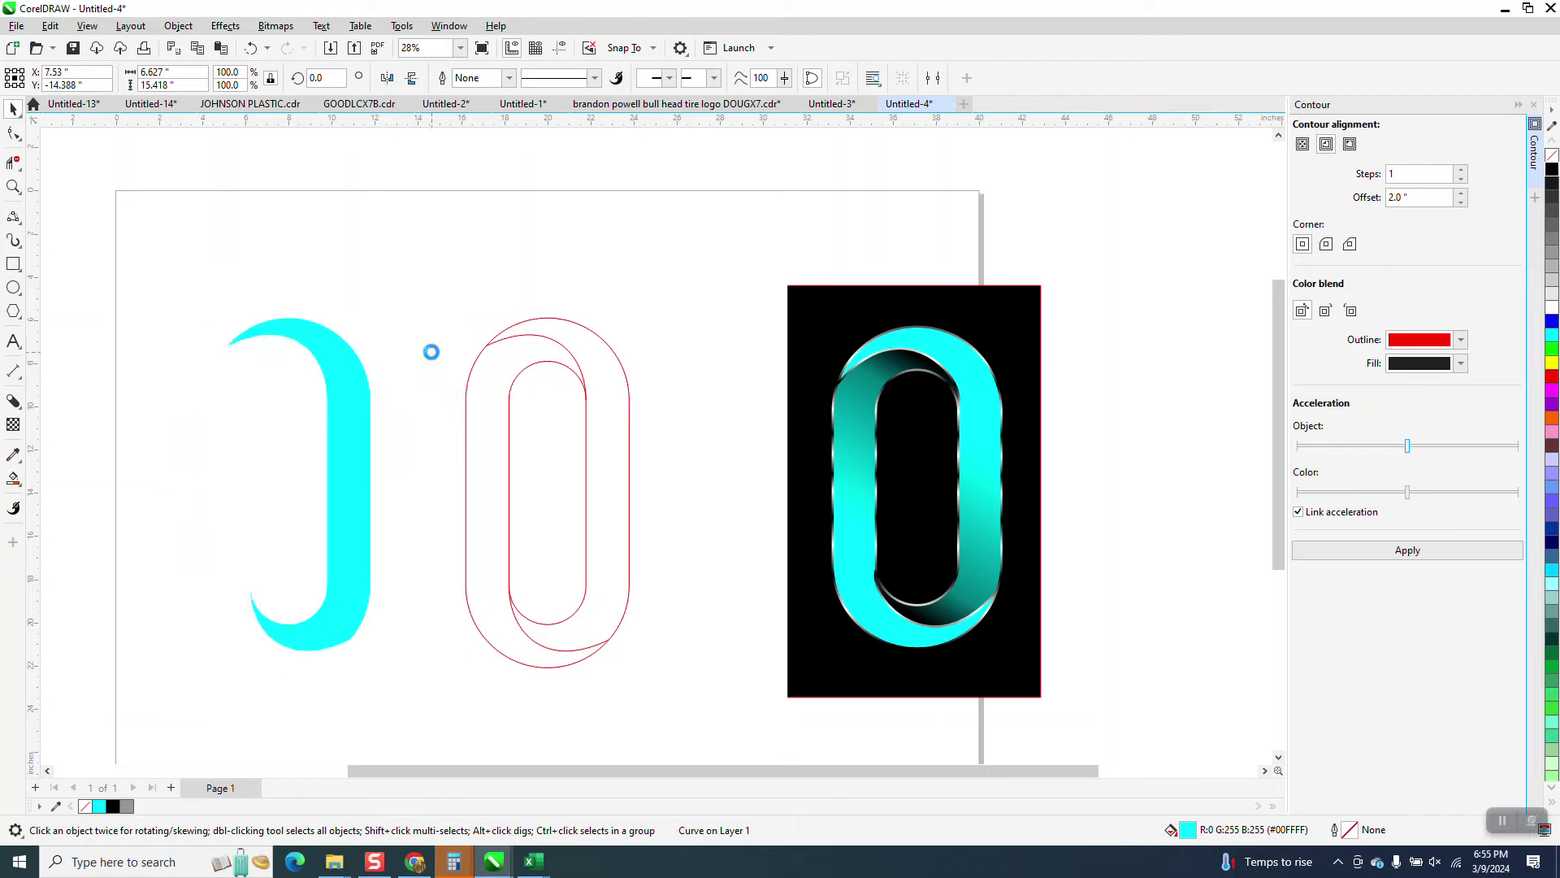
{"action": "left_click", "coordinate": [366, 390]}
{"action": "key", "text": "Delete"}
- Smart Fill the left ribbon region with cyan again, keeping the filled shape in place over the ovals
{"action": "left_click", "coordinate": [13, 478]}
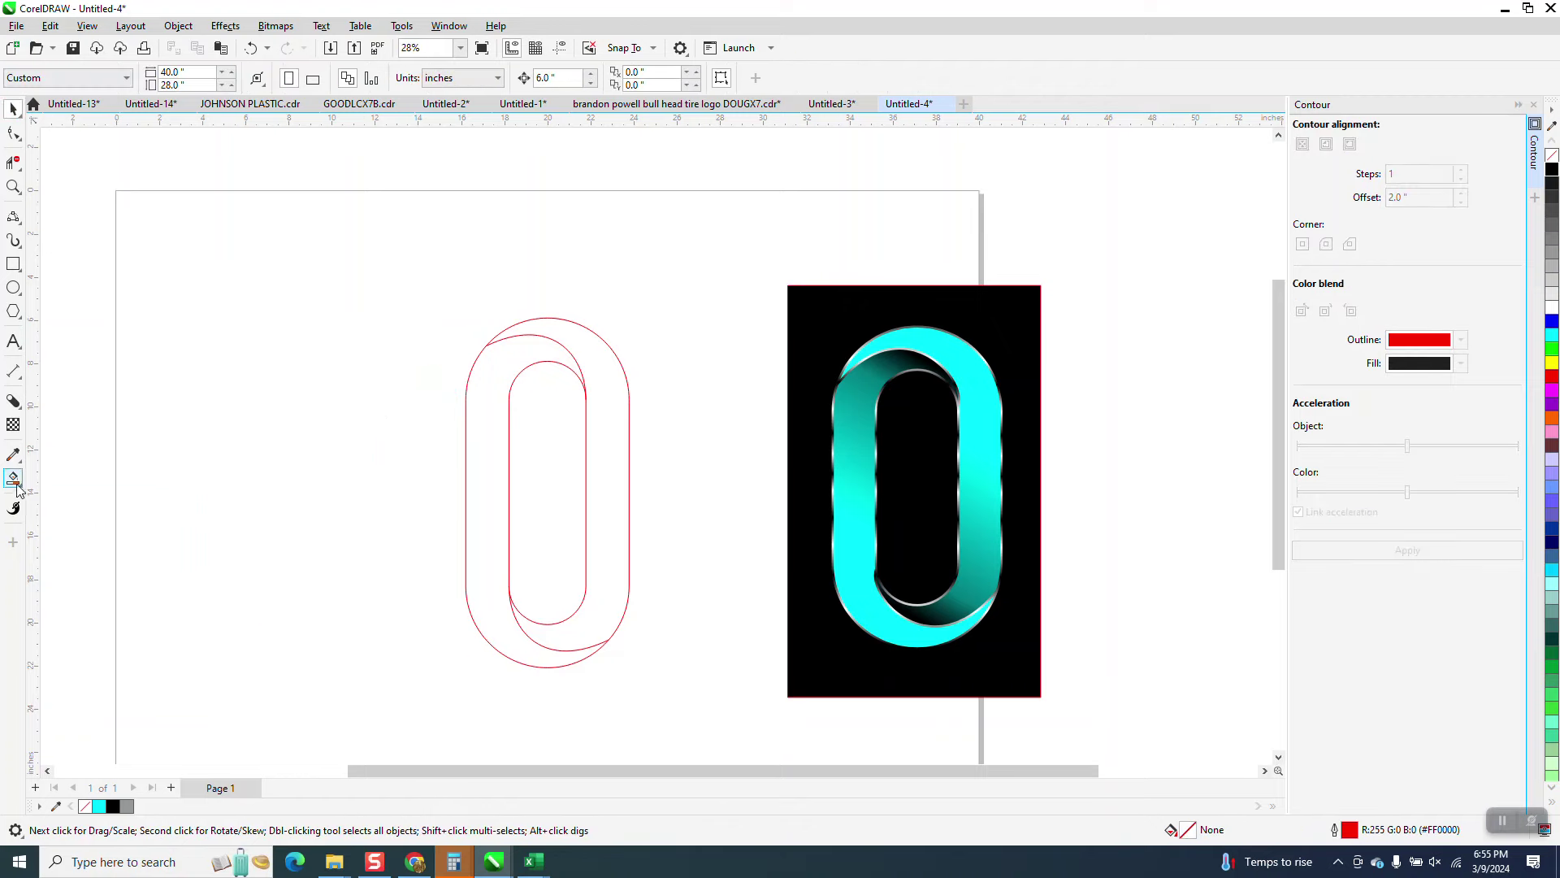
{"action": "left_click", "coordinate": [503, 369]}
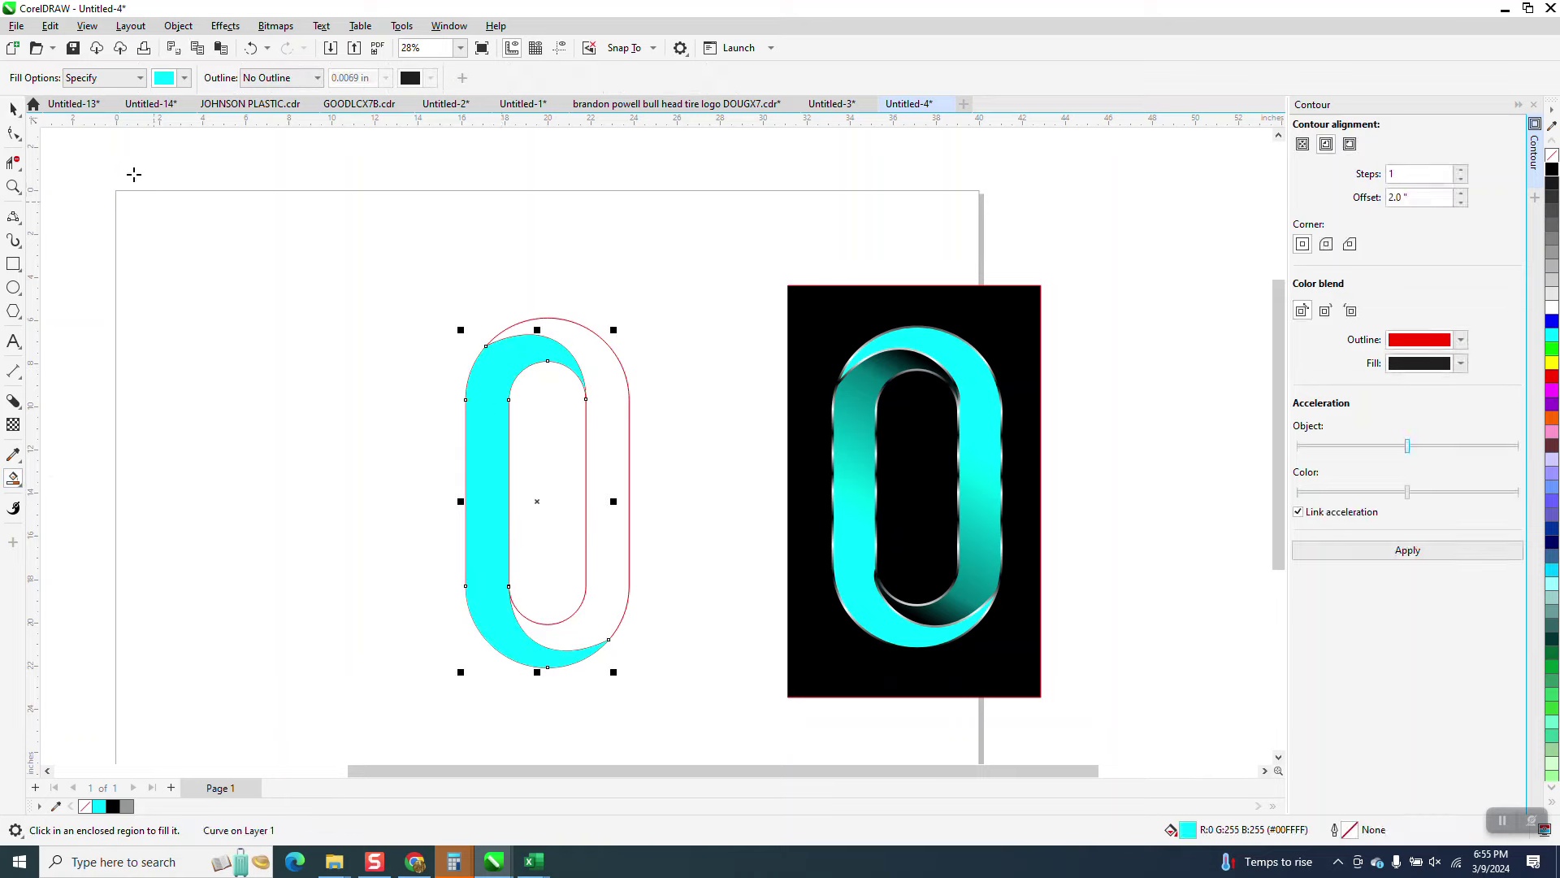
{"action": "left_click", "coordinate": [13, 109]}
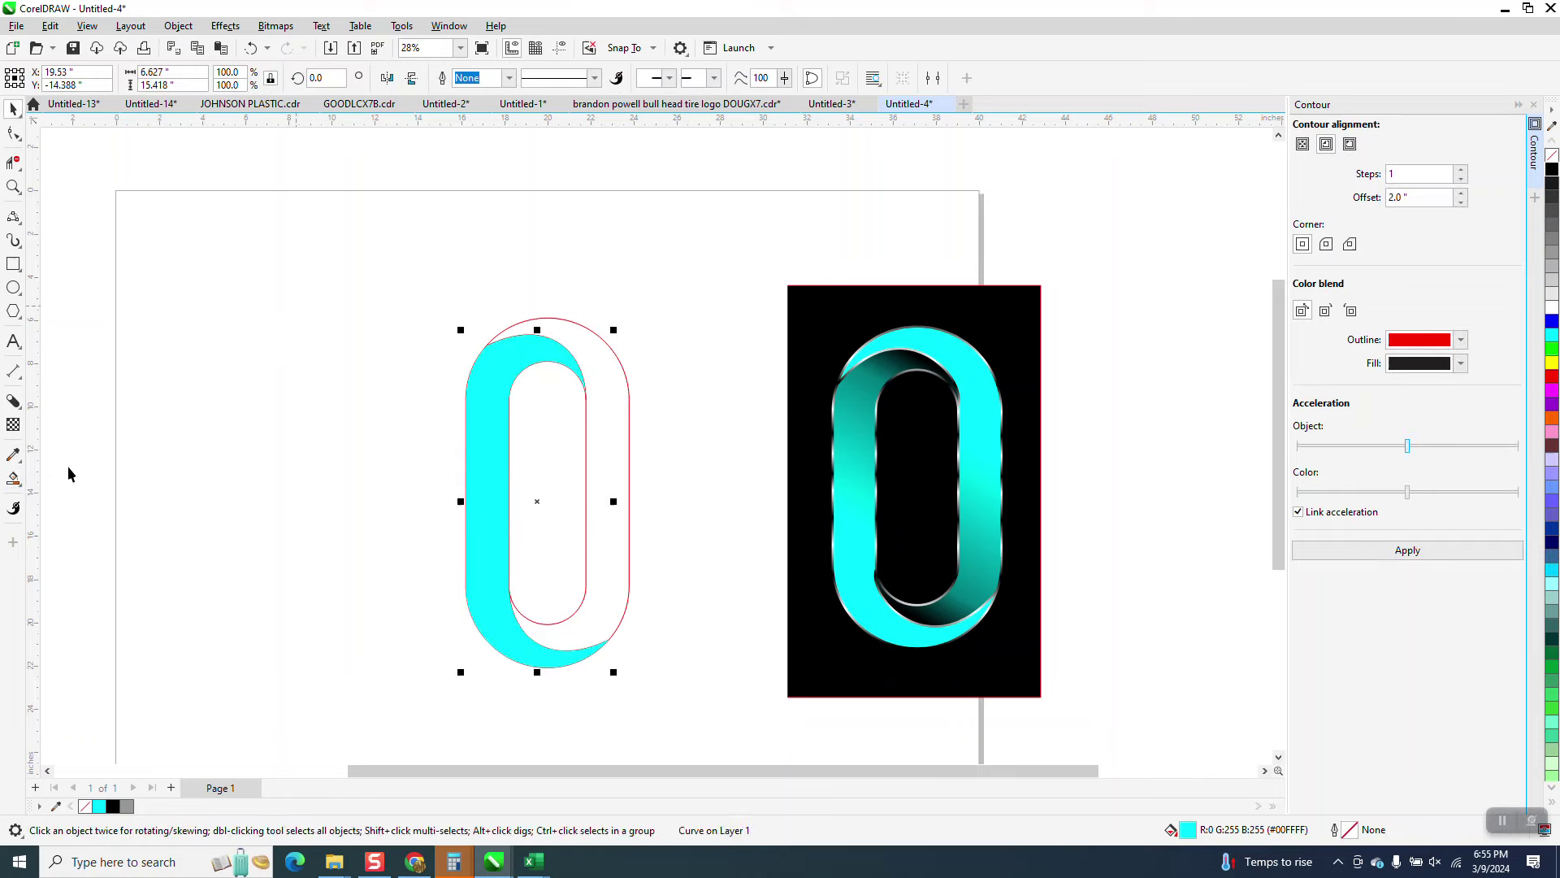
- Apply a linear fountain fill to the ribbon from cyan at its lower left to black past its upper right, and check the overlap up close
{"action": "left_click", "coordinate": [15, 480]}
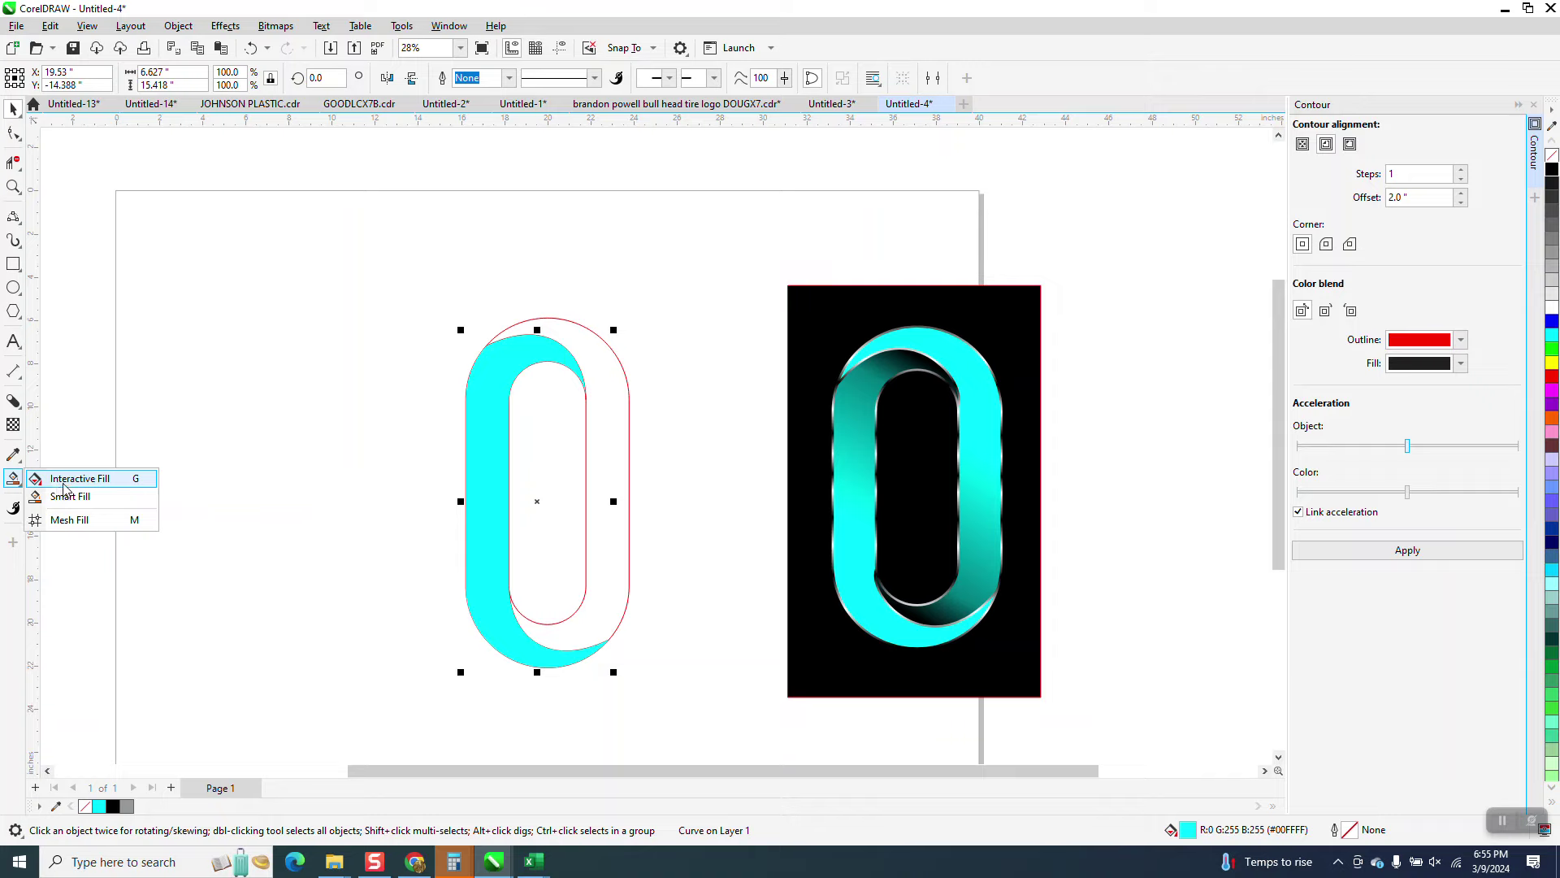
{"action": "left_click", "coordinate": [65, 479]}
{"action": "left_click_drag", "start_coordinate": [476, 571], "coordinate": [571, 313]}
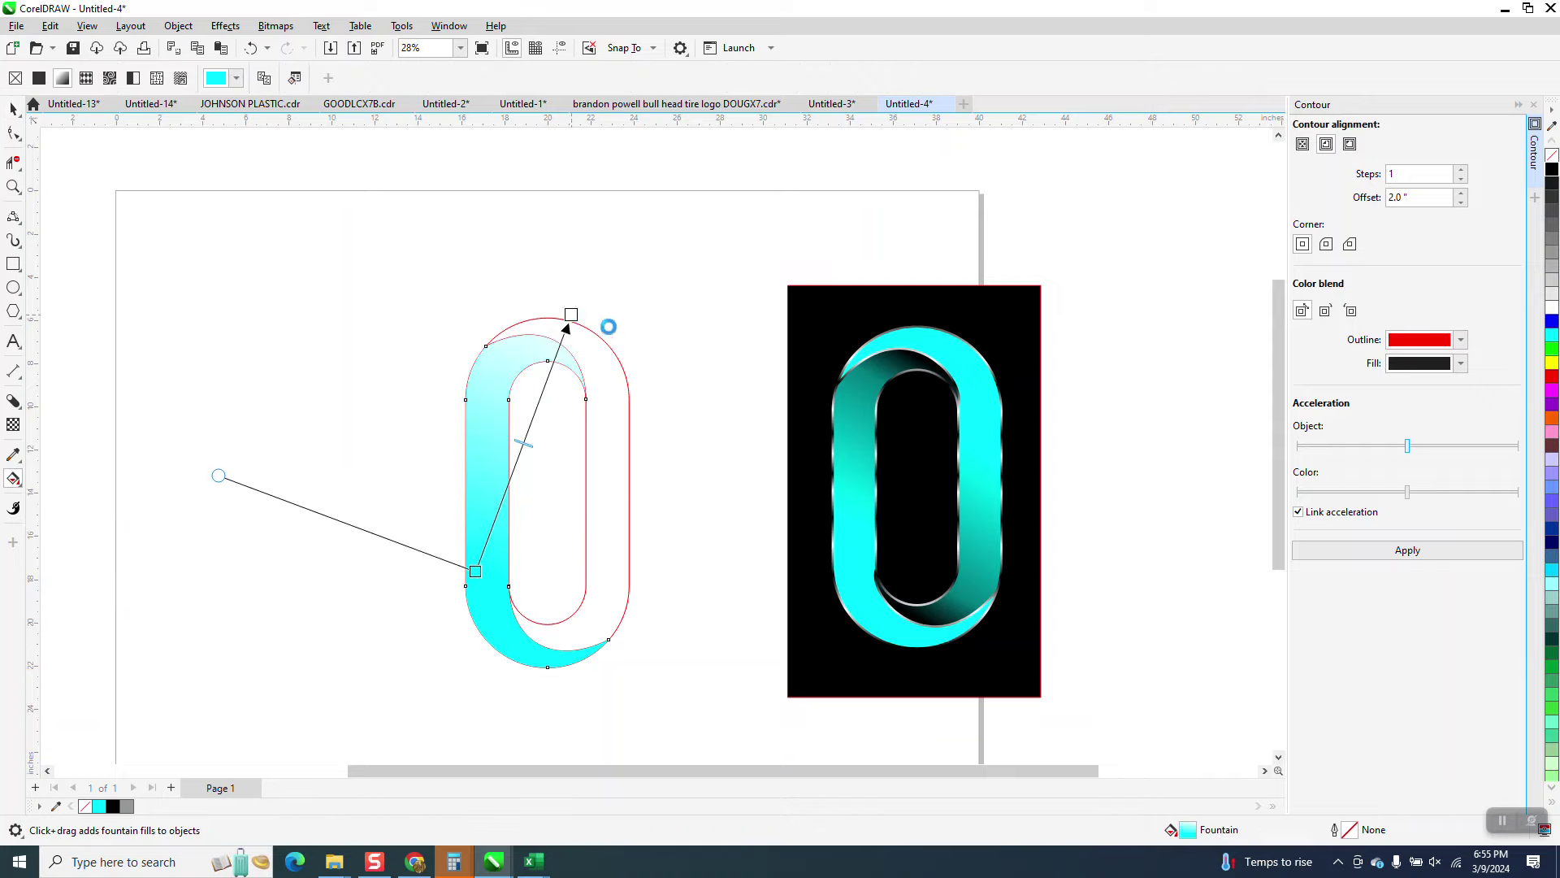
{"action": "left_click_drag", "start_coordinate": [1551, 169], "coordinate": [571, 316]}
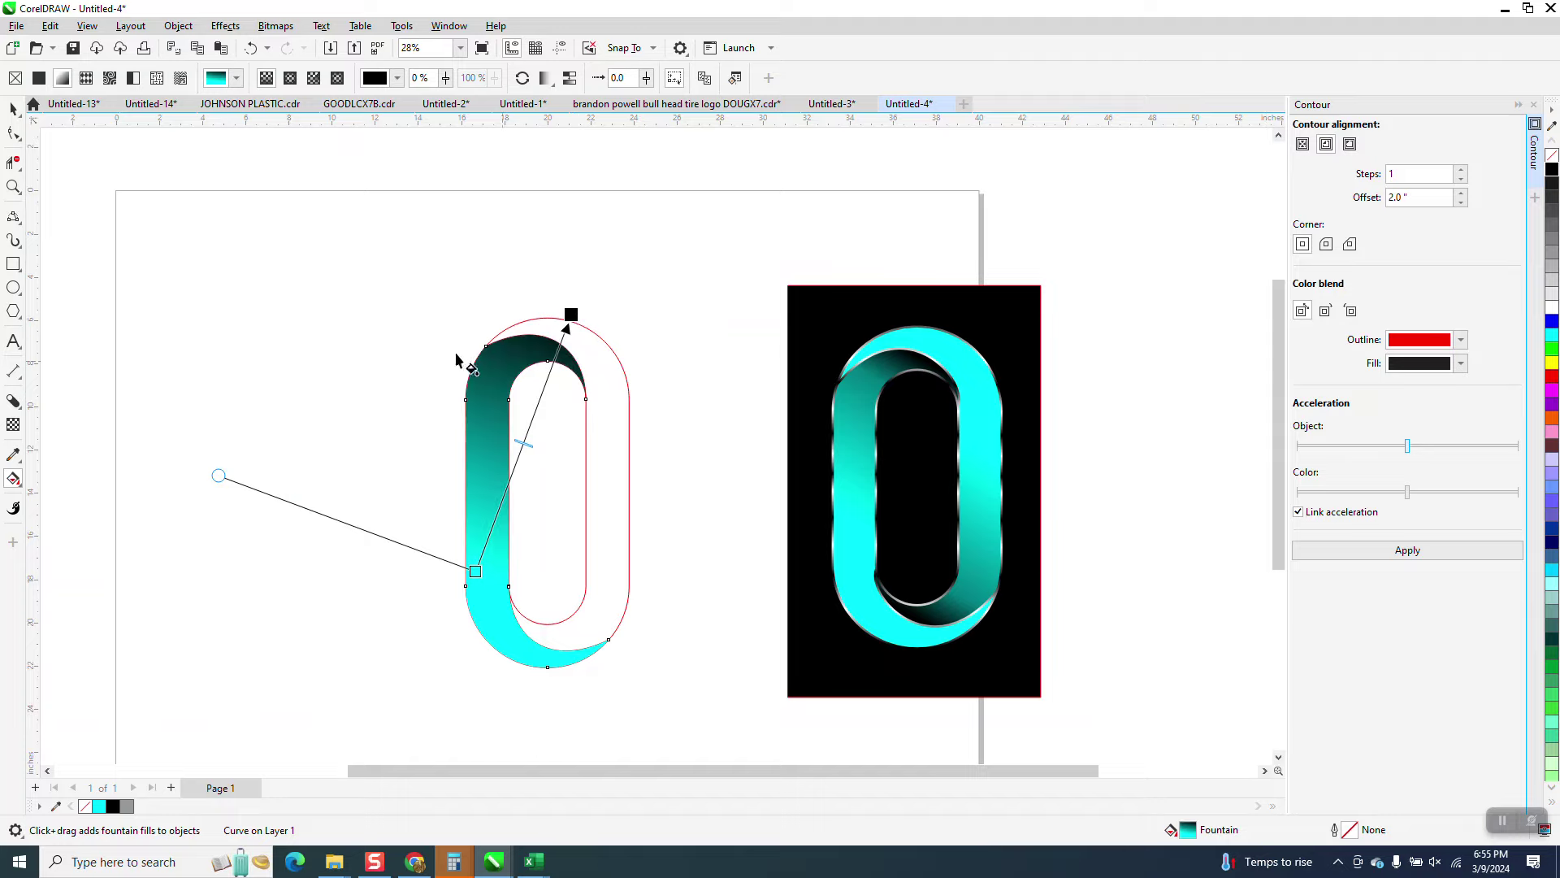
{"action": "left_click", "coordinate": [13, 187]}
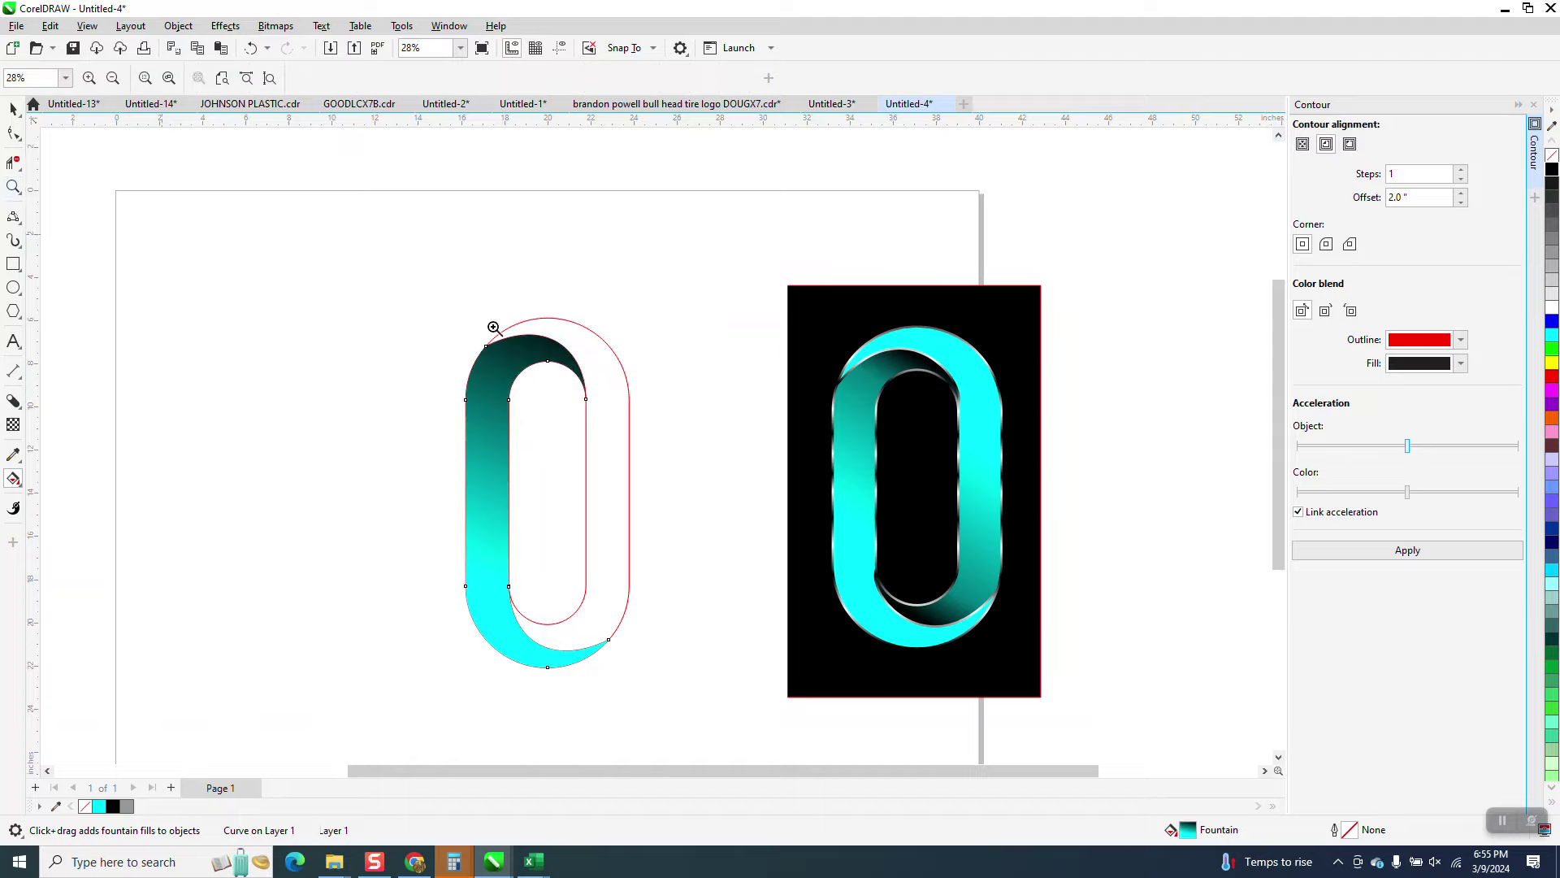
{"action": "left_click_drag", "start_coordinate": [471, 326], "coordinate": [568, 395]}
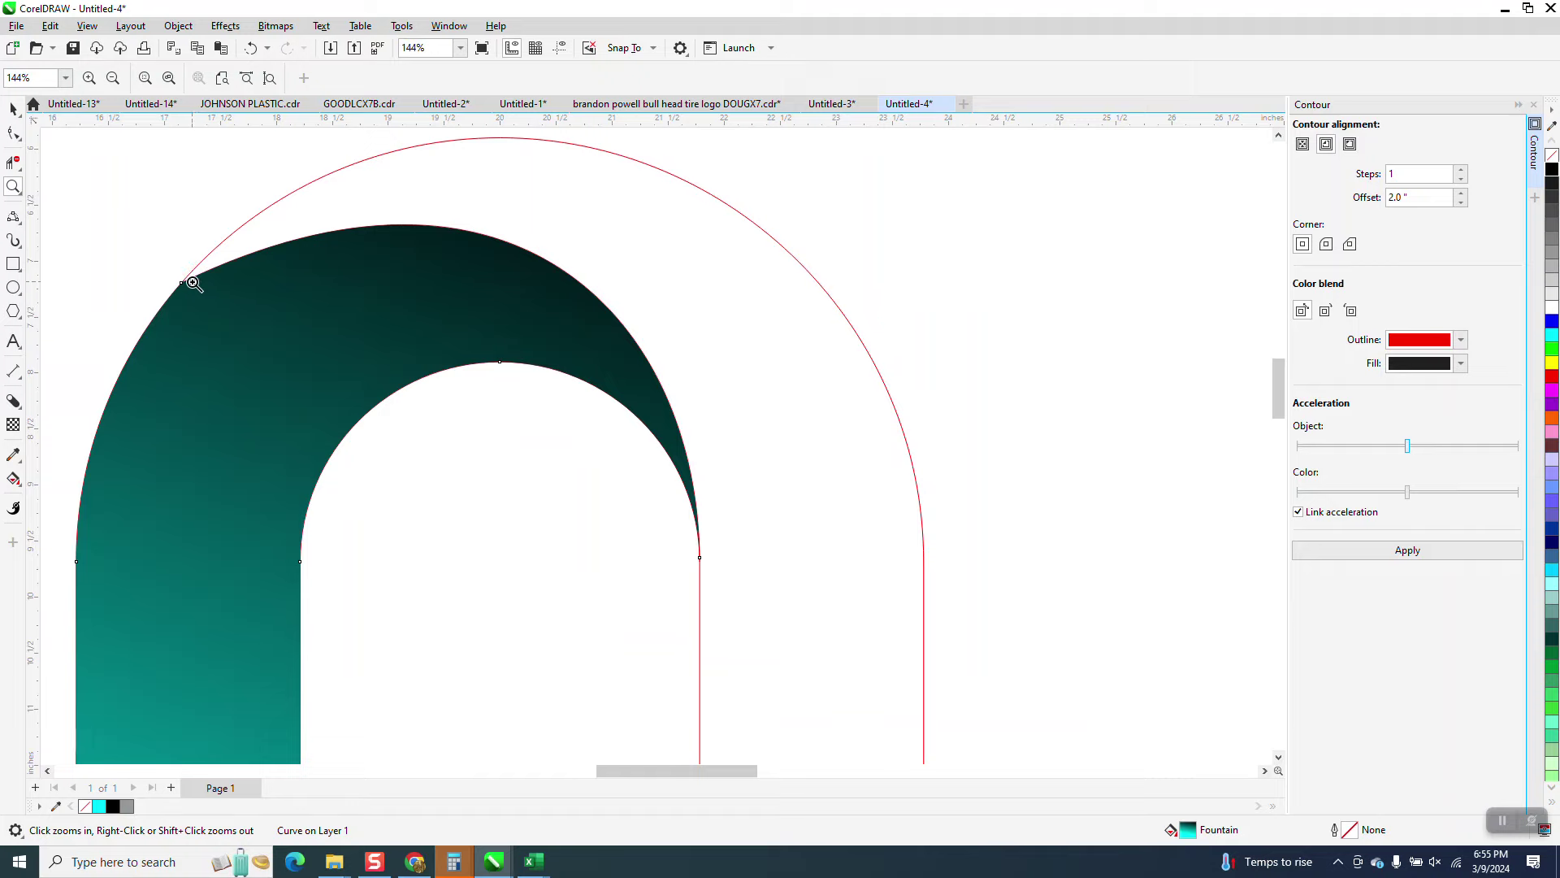
{"action": "right_click", "coordinate": [450, 257]}
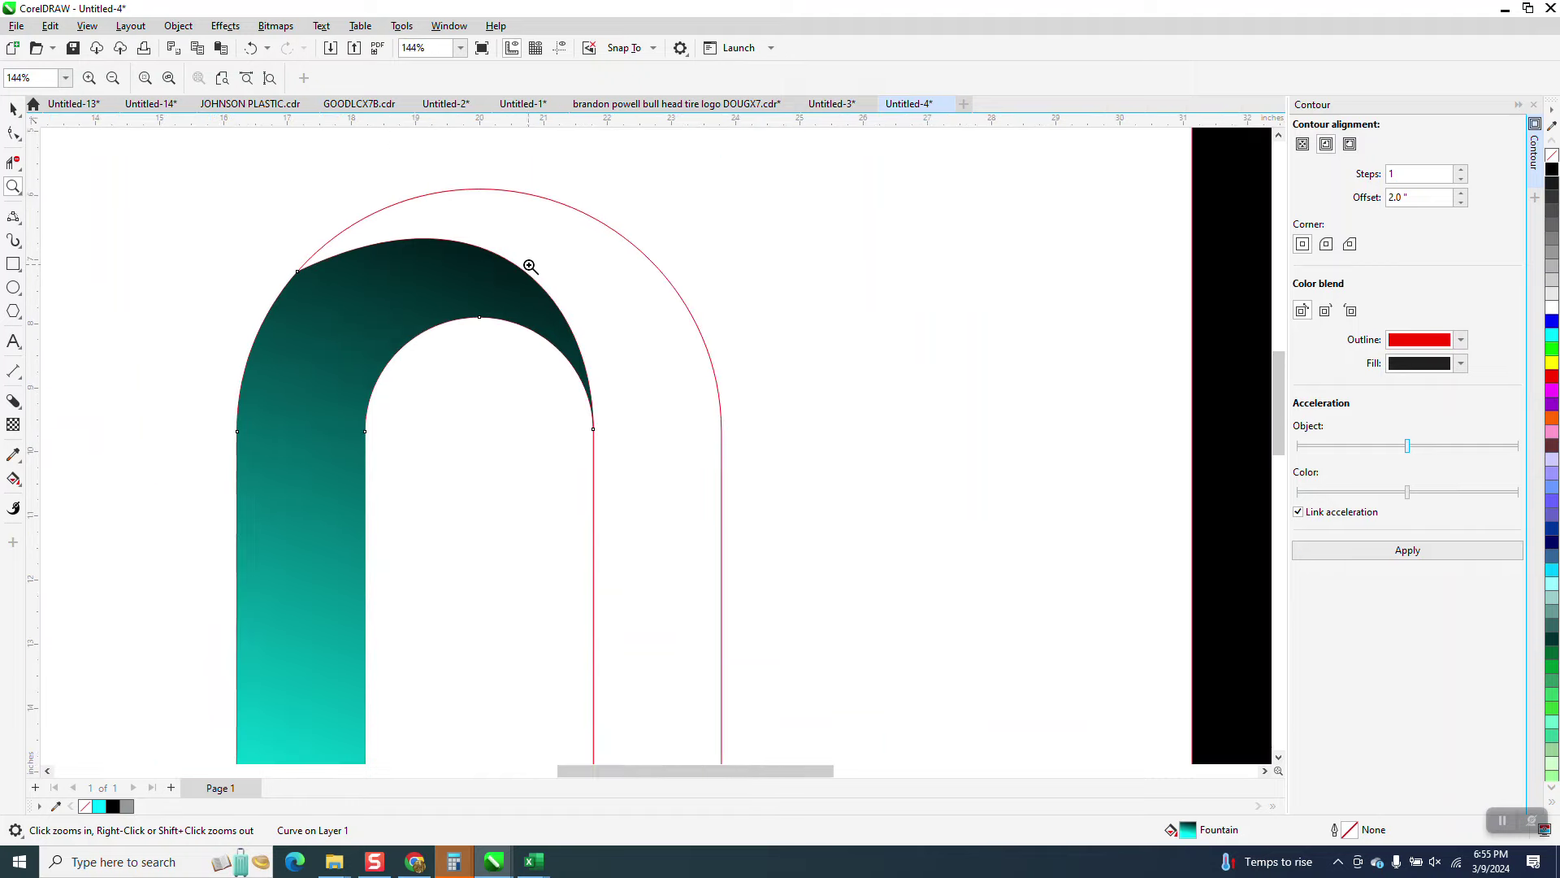
{"action": "right_click", "coordinate": [529, 266]}
{"action": "left_click", "coordinate": [11, 109]}
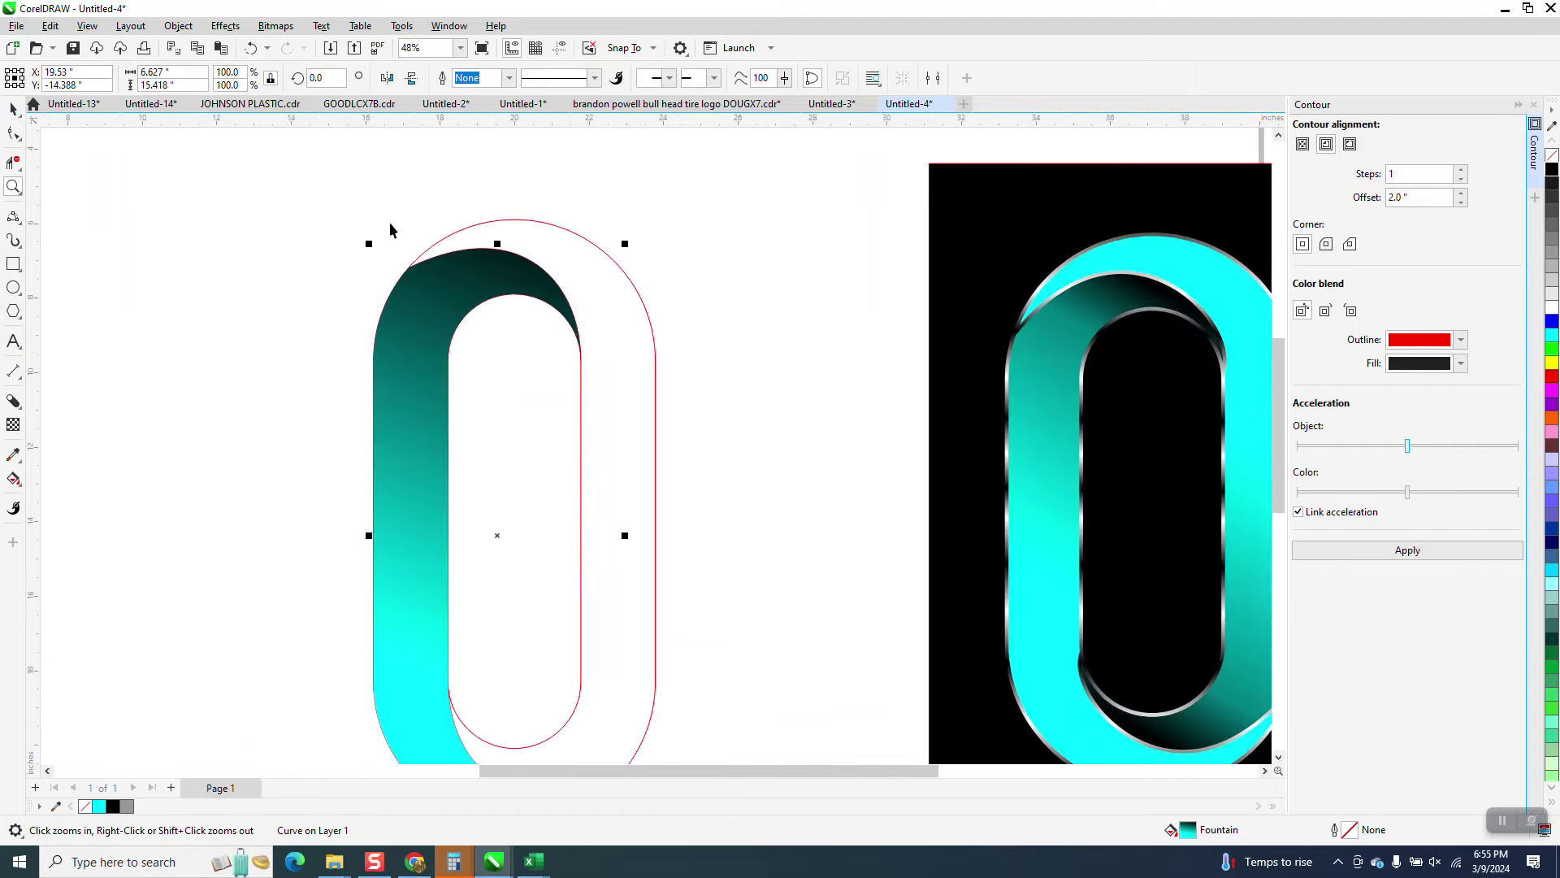
{"action": "scroll", "coordinate": [468, 261], "scroll_direction": "down", "scroll_amount": 2}
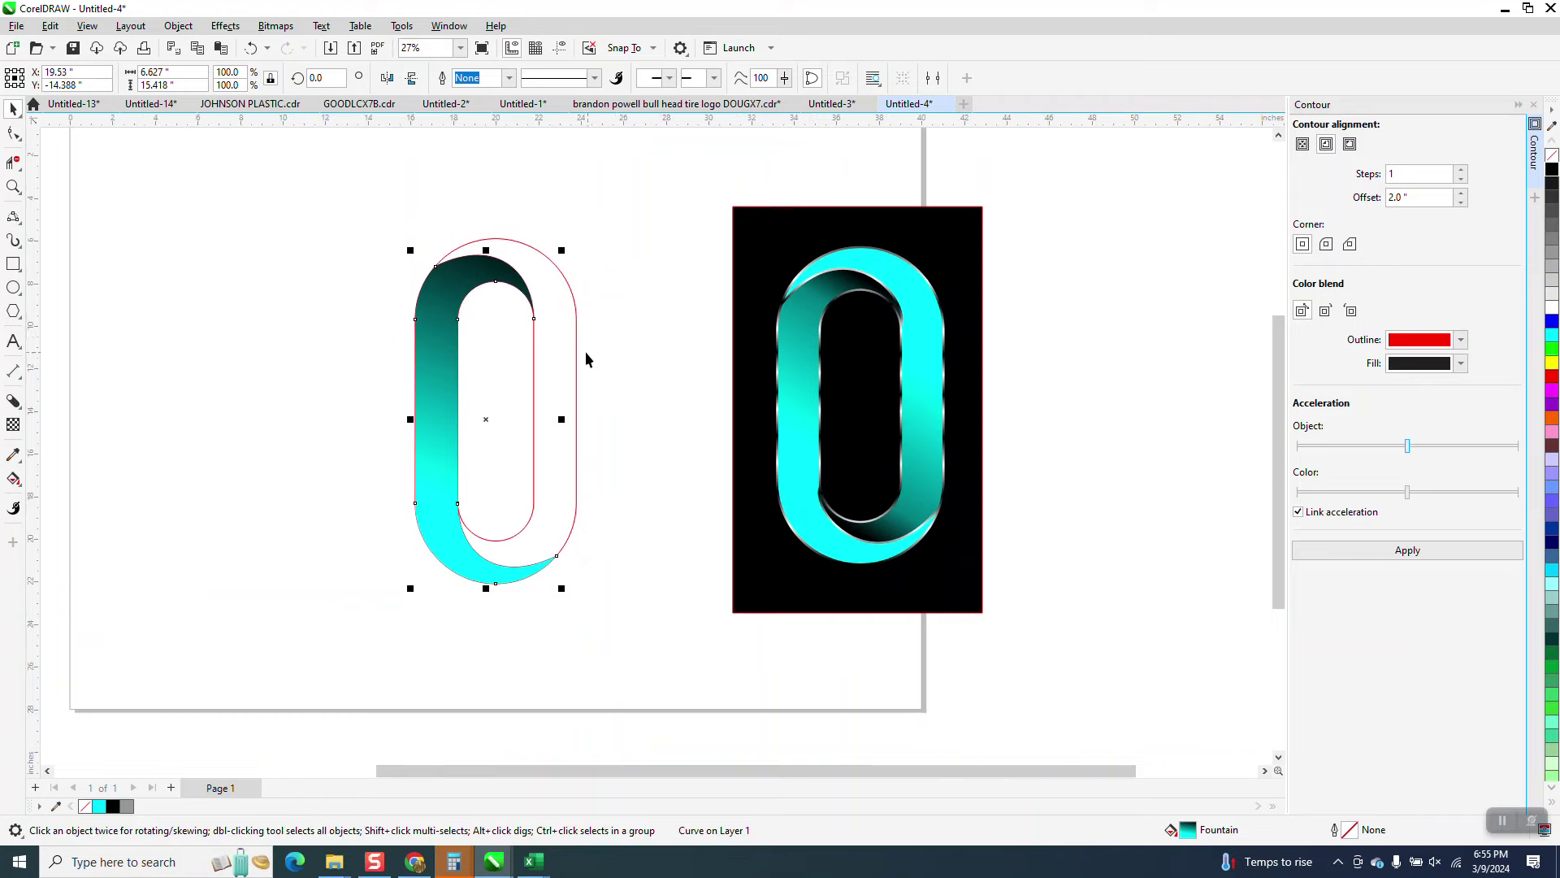
- Set the nudge distance to 10 inches and nudge the outer and inner oval outlines left by one step each
{"action": "left_click", "coordinate": [618, 247]}
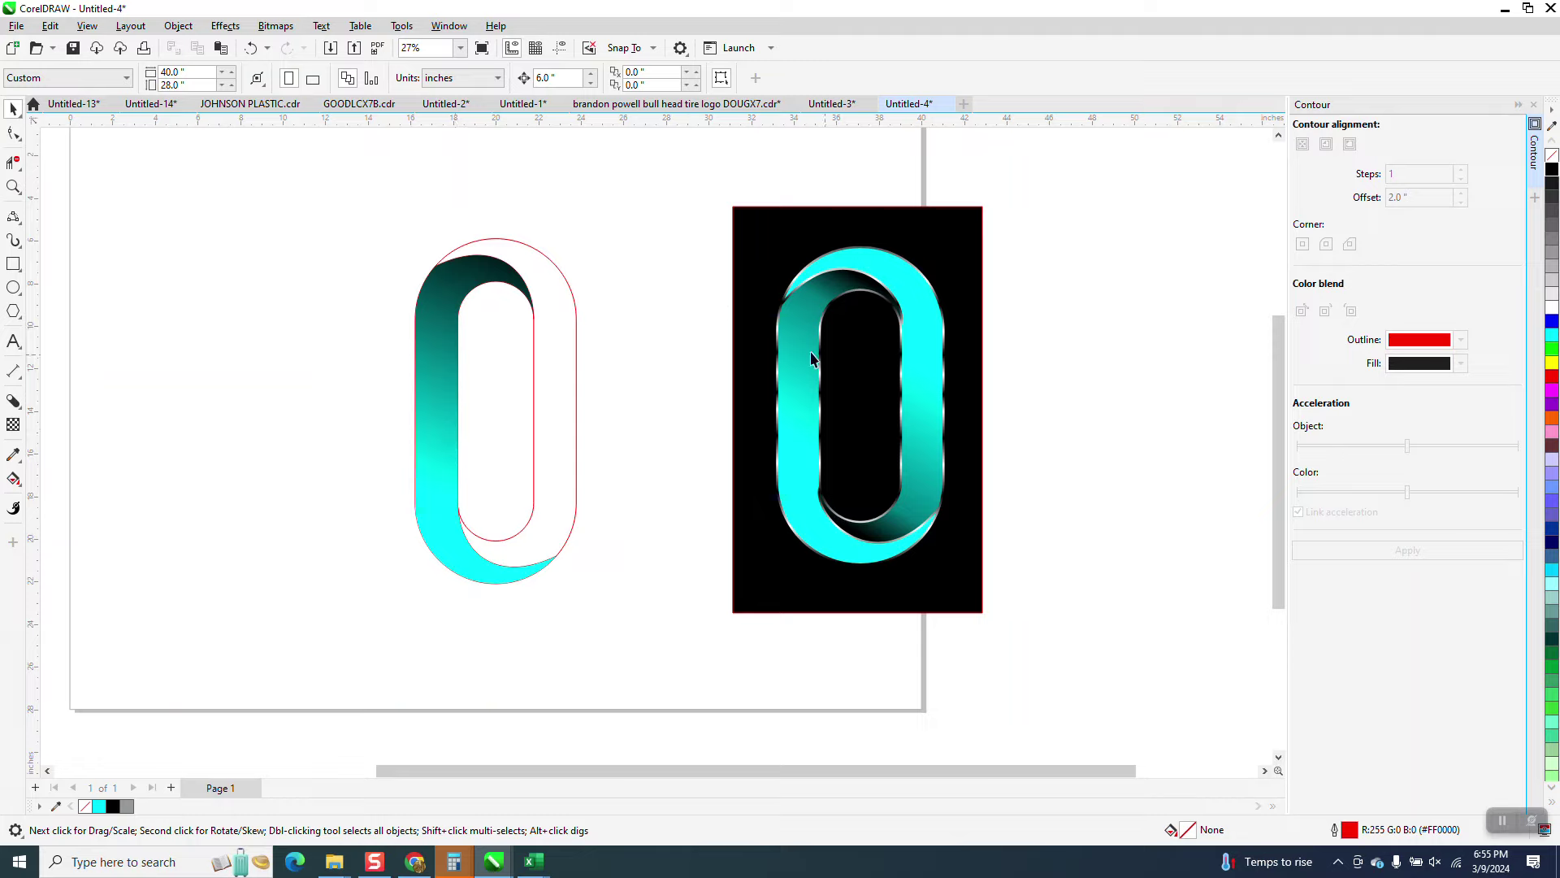
{"action": "left_click", "coordinate": [557, 78]}
{"action": "type", "text": "10"}
{"action": "left_click", "coordinate": [574, 321]}
{"action": "key", "text": "Left"}
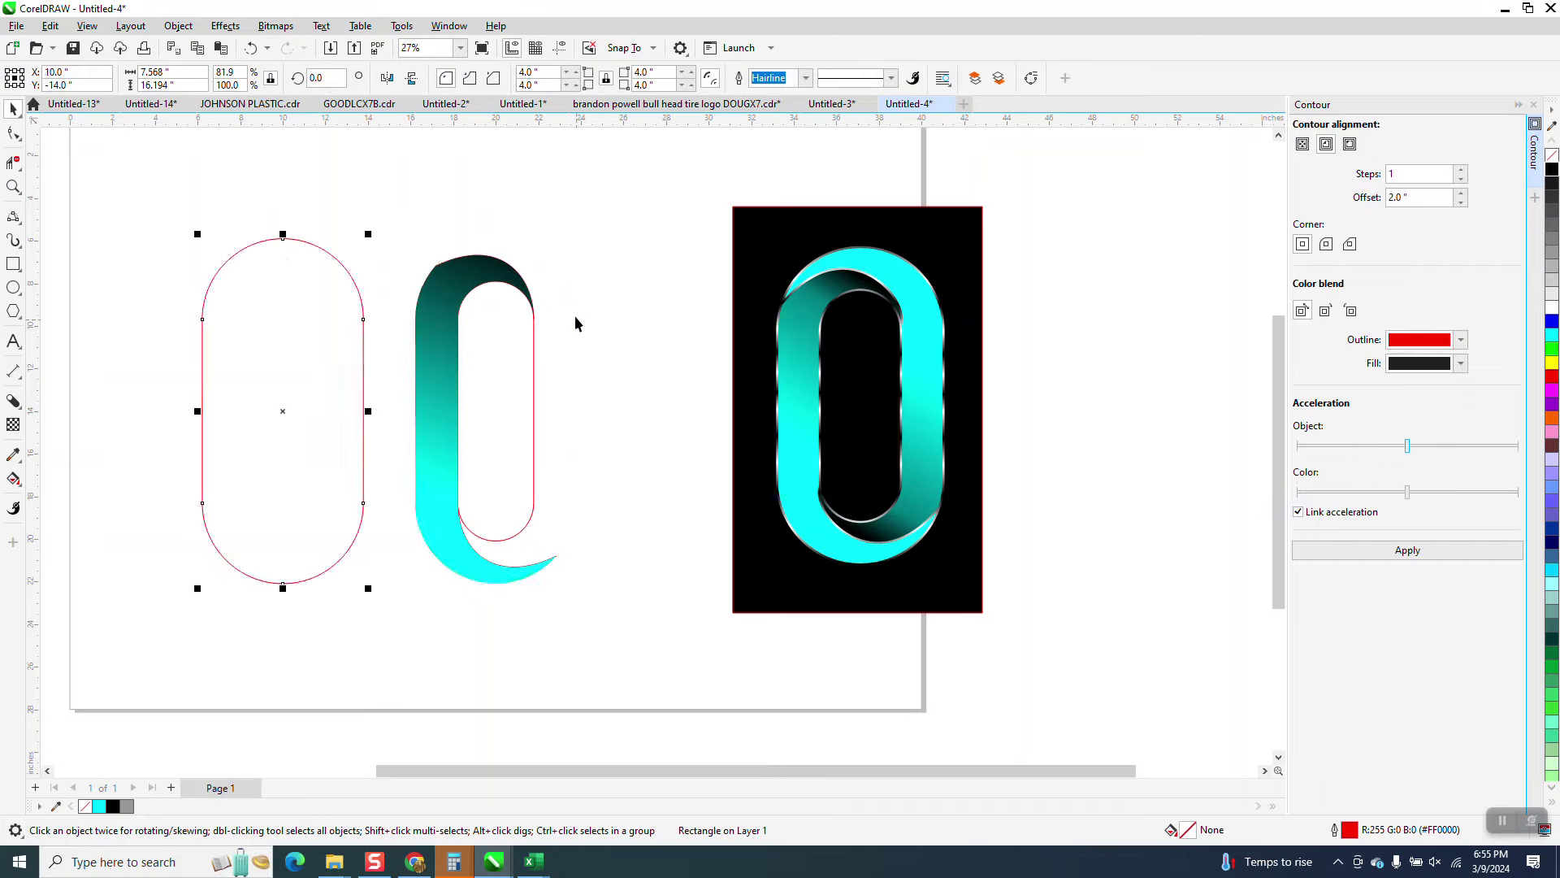
{"action": "left_click", "coordinate": [535, 350]}
{"action": "key", "text": "Left"}
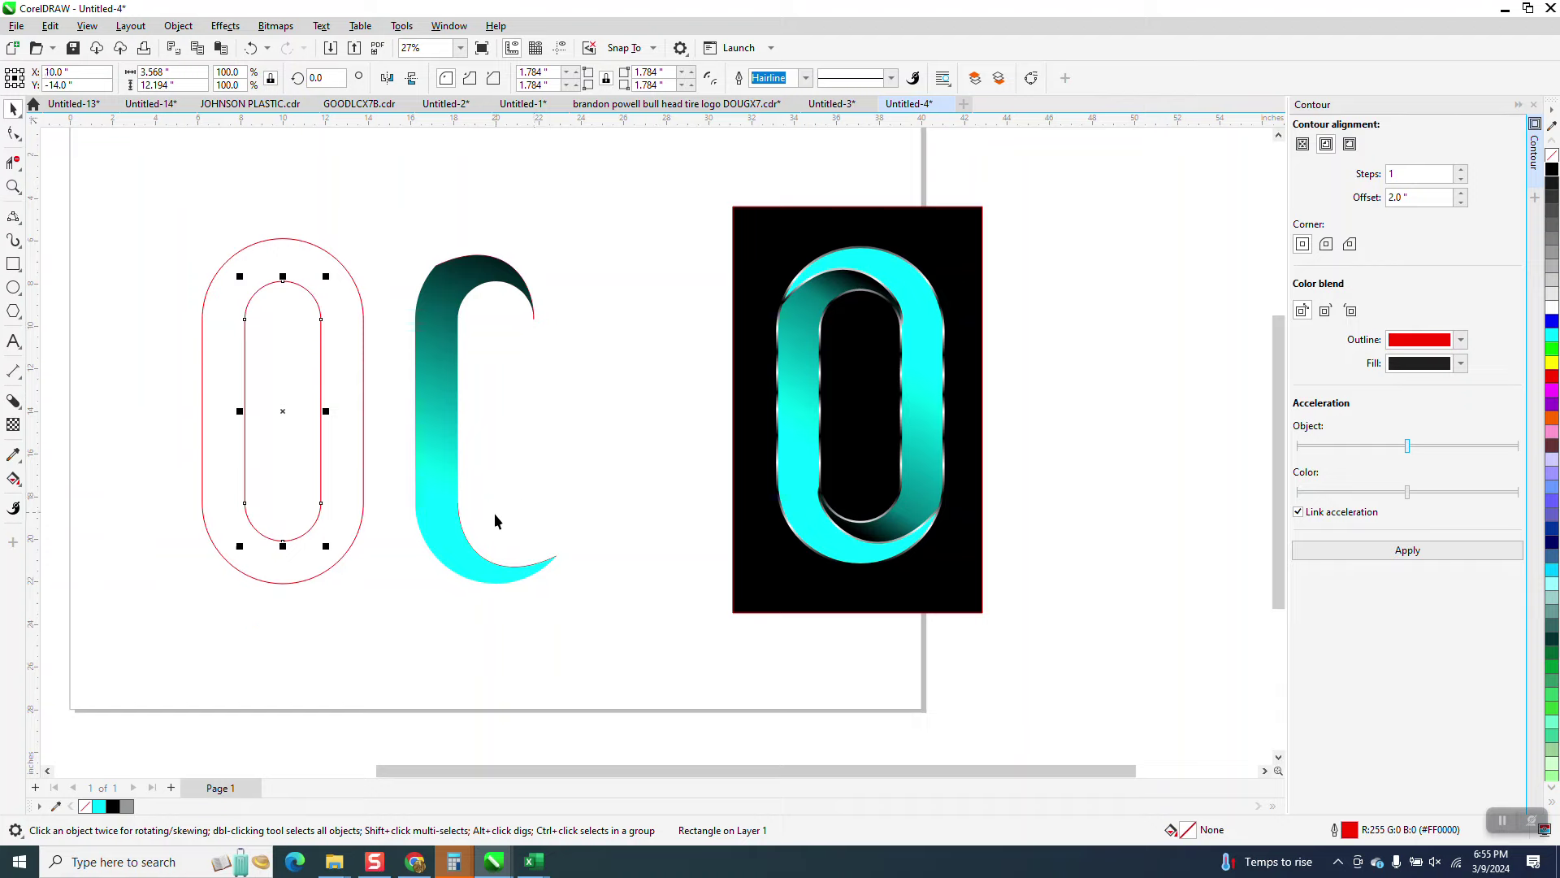
- Nudge the gradient ribbon 10 inches right out of the way and both overlap curves 10 inches left onto the ovals
{"action": "left_click", "coordinate": [453, 384]}
{"action": "key", "text": "Right"}
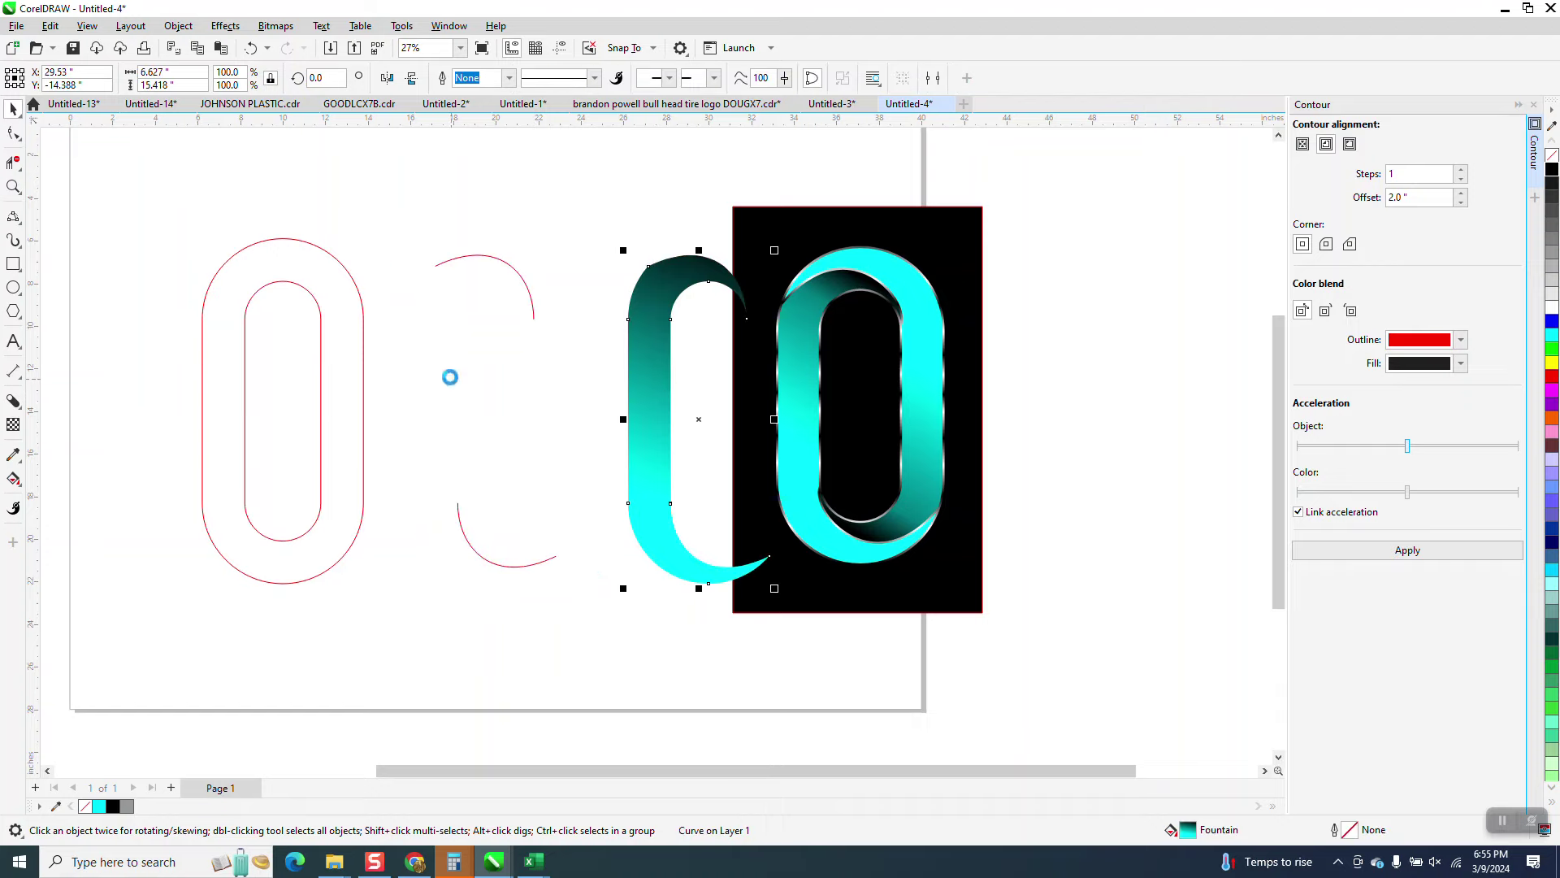
{"action": "left_click", "coordinate": [462, 261]}
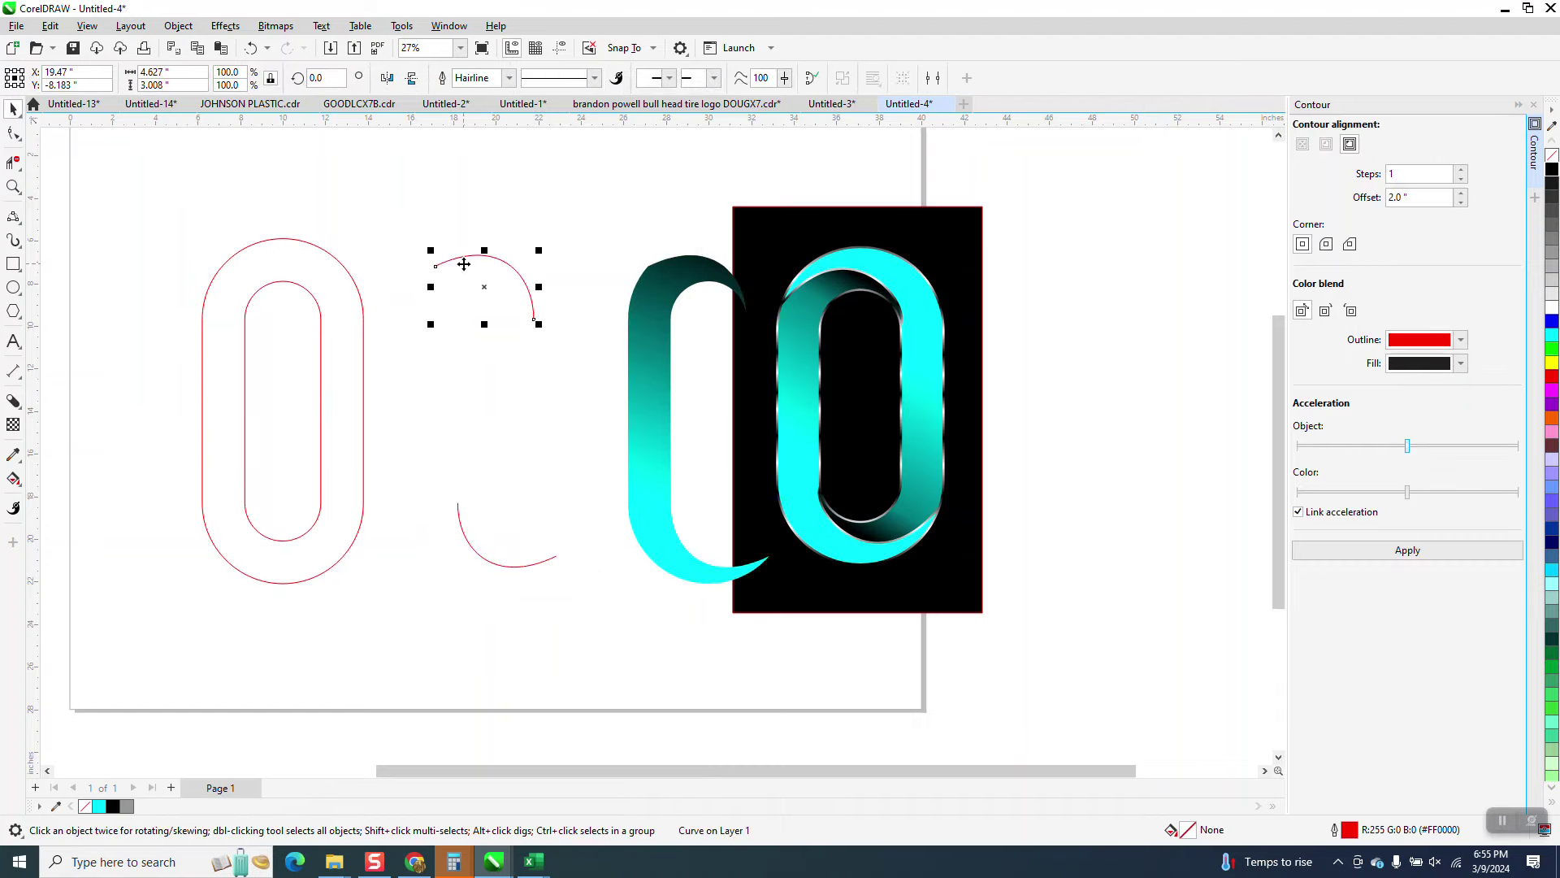
{"action": "key", "text": "Left"}
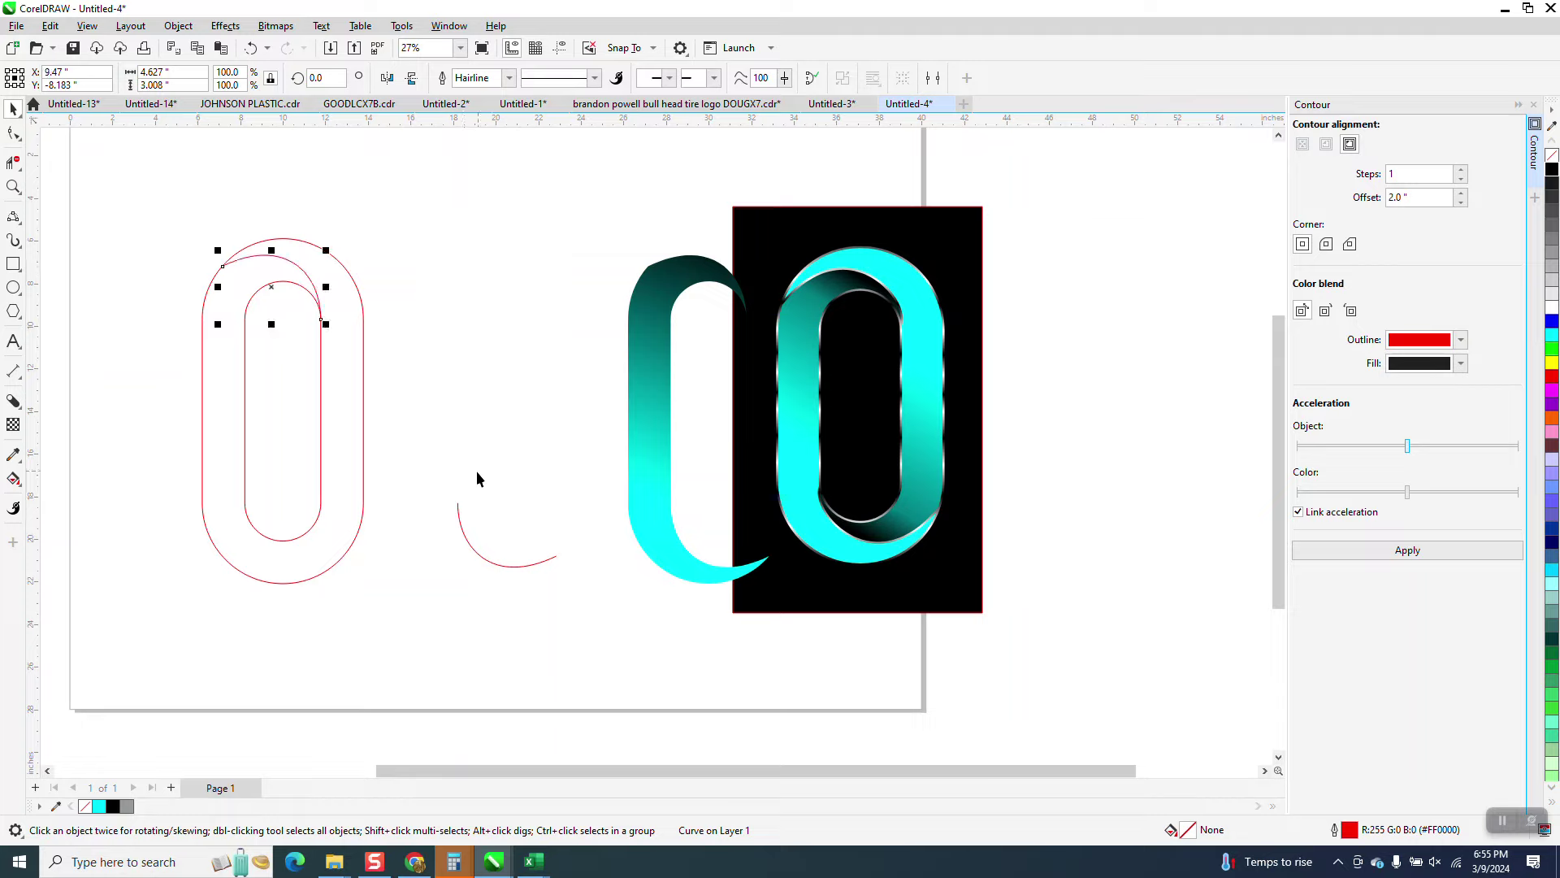
{"action": "left_click", "coordinate": [460, 517]}
{"action": "key", "text": "Left"}
- Nudge the gradient ribbon back 10 inches left and rotate a copy by 180 degrees to form the opposite ribbon
{"action": "left_click", "coordinate": [660, 434]}
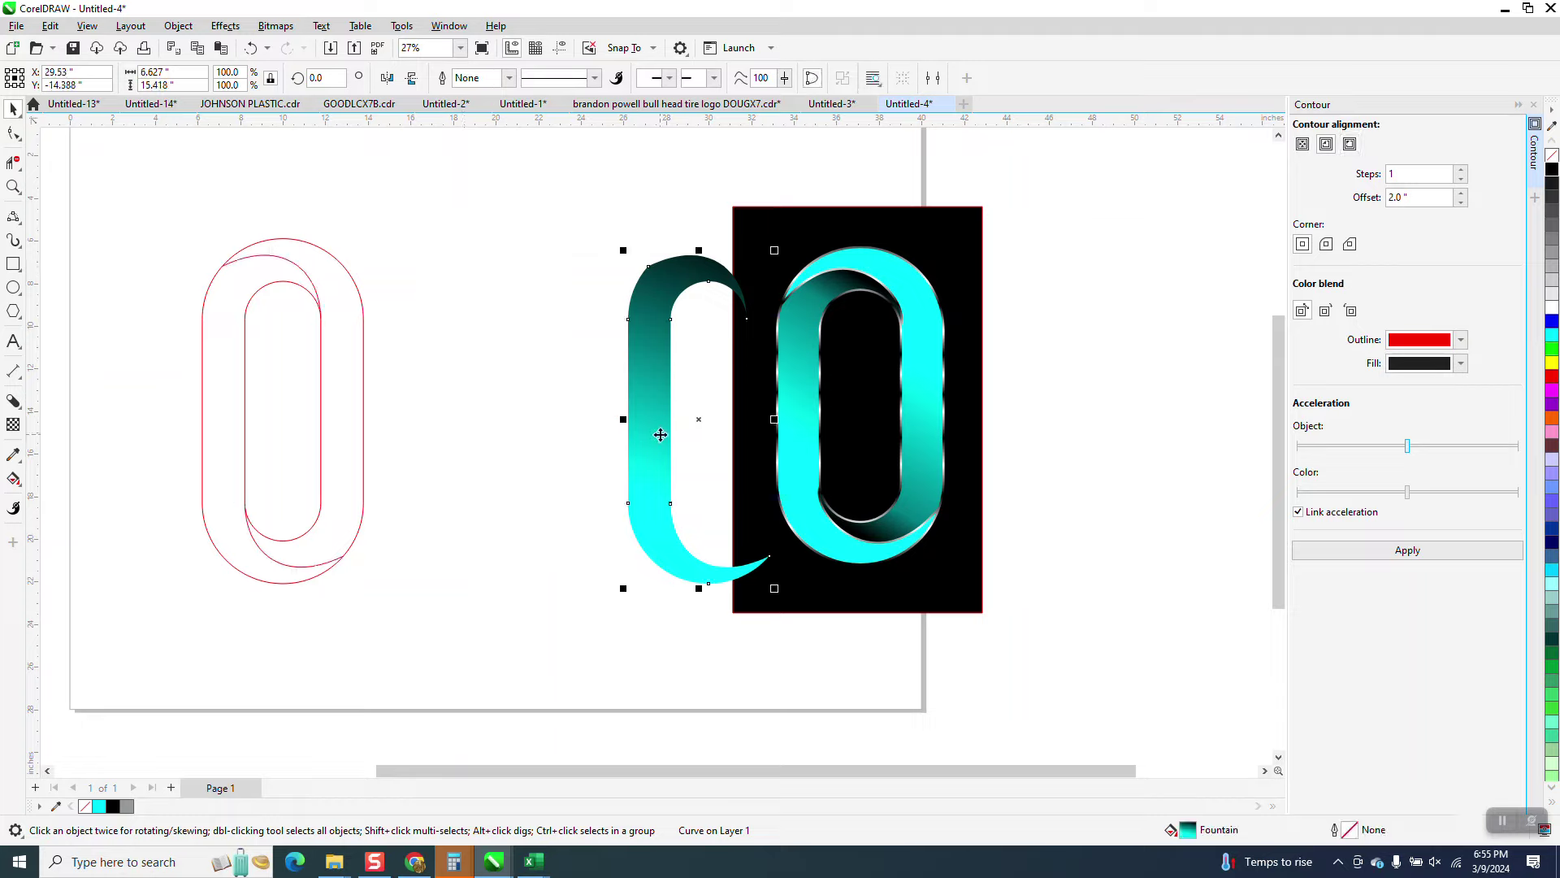
{"action": "key", "text": "Left"}
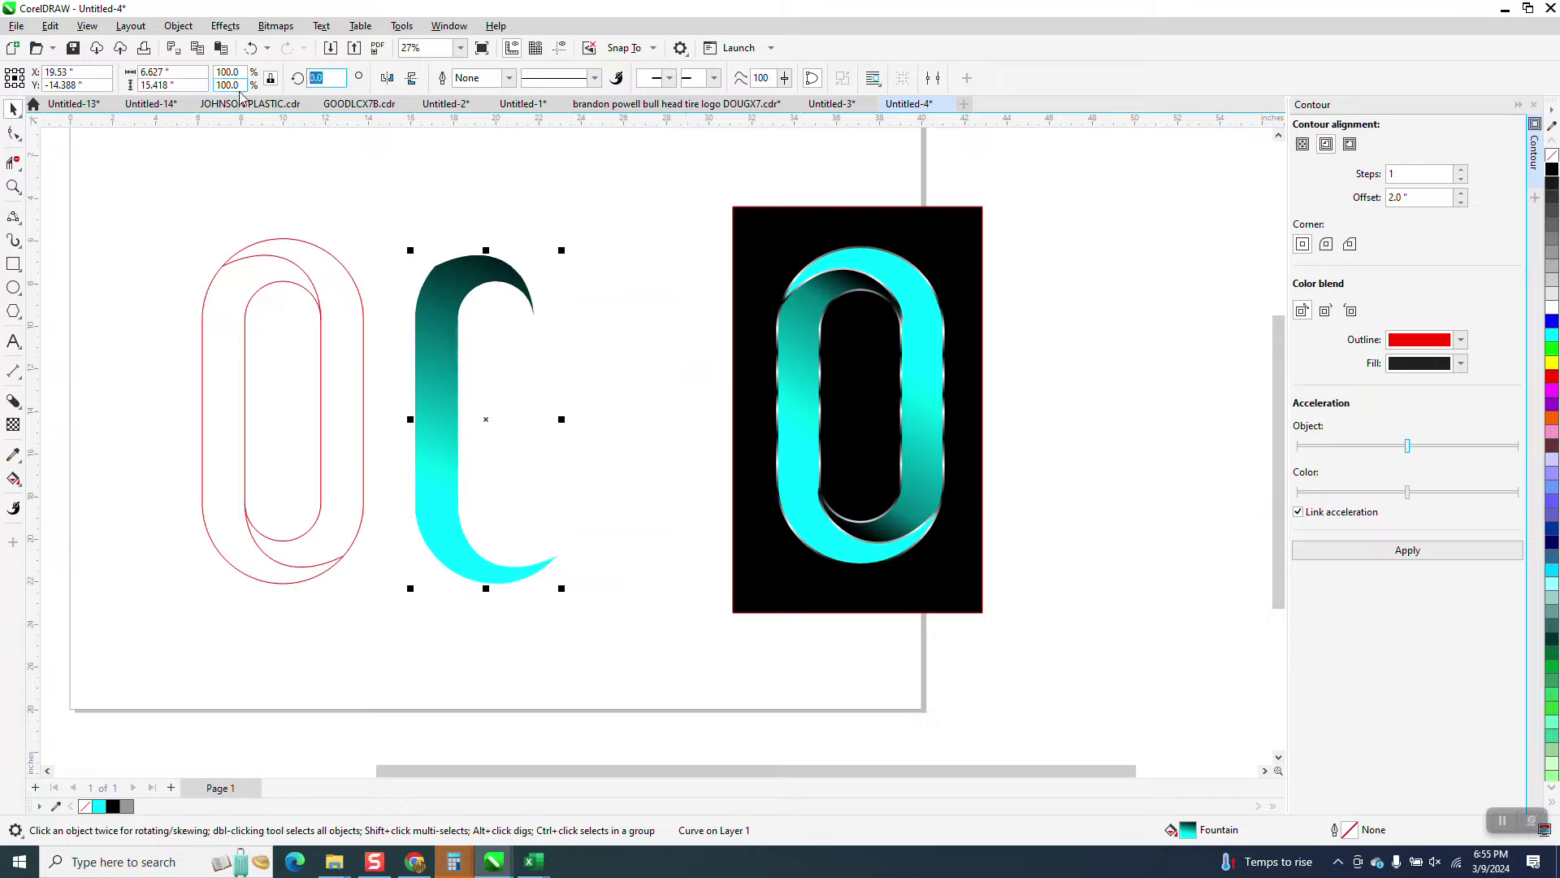
{"action": "type", "text": "180"}
{"action": "key", "text": "Return"}
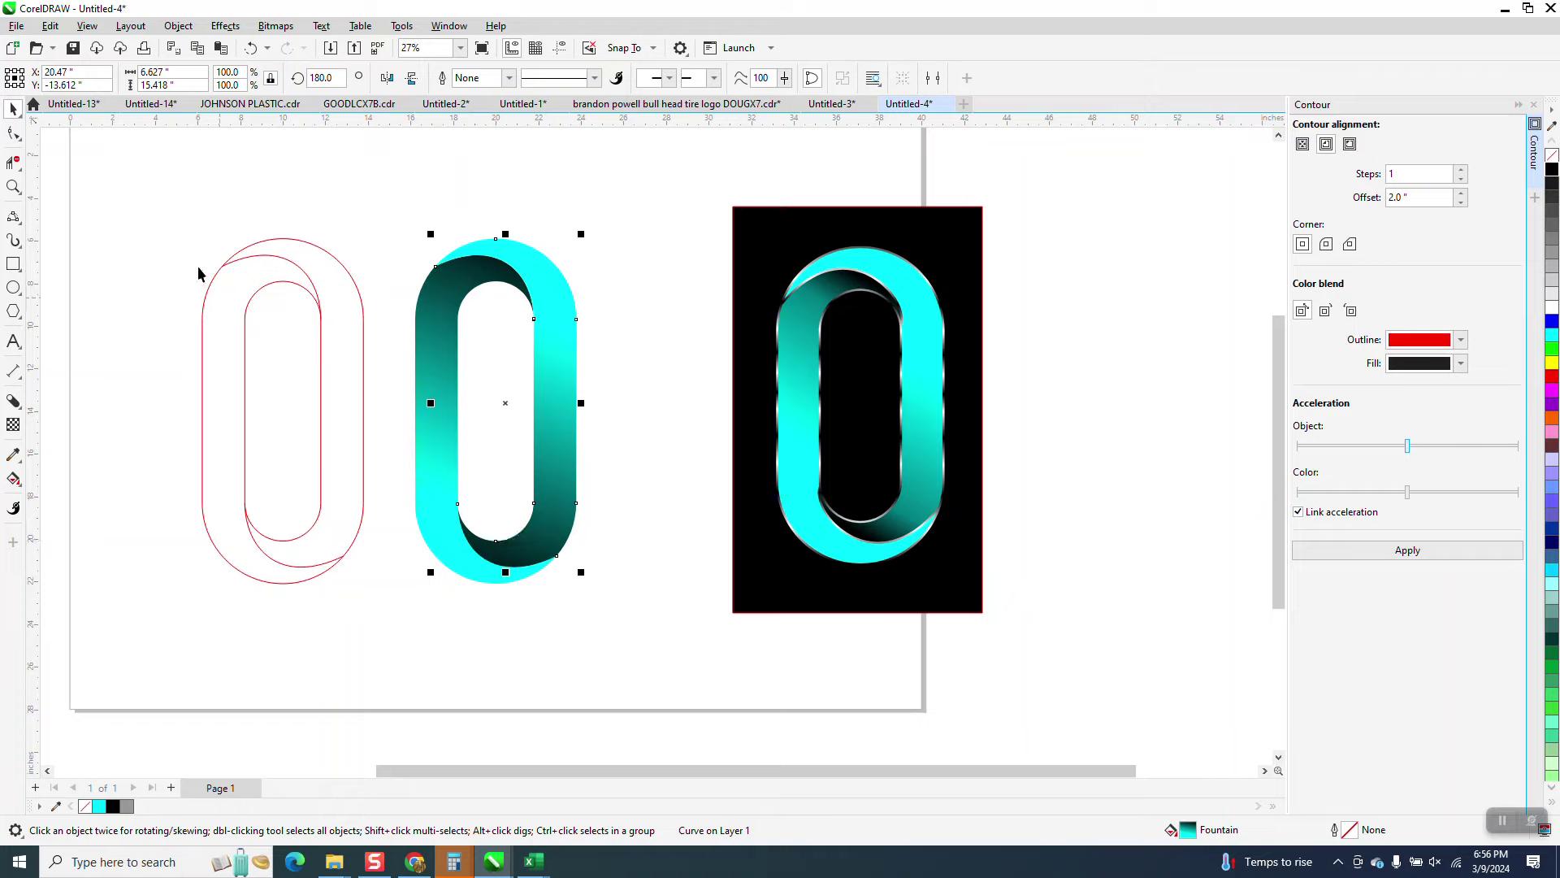
- Set the outline width of the two ovals and two overlap curves to 0.1 in and convert their outlines to objects
{"action": "left_click_drag", "start_coordinate": [139, 197], "coordinate": [168, 376]}
{"action": "left_click_drag", "start_coordinate": [373, 580], "coordinate": [401, 616]}
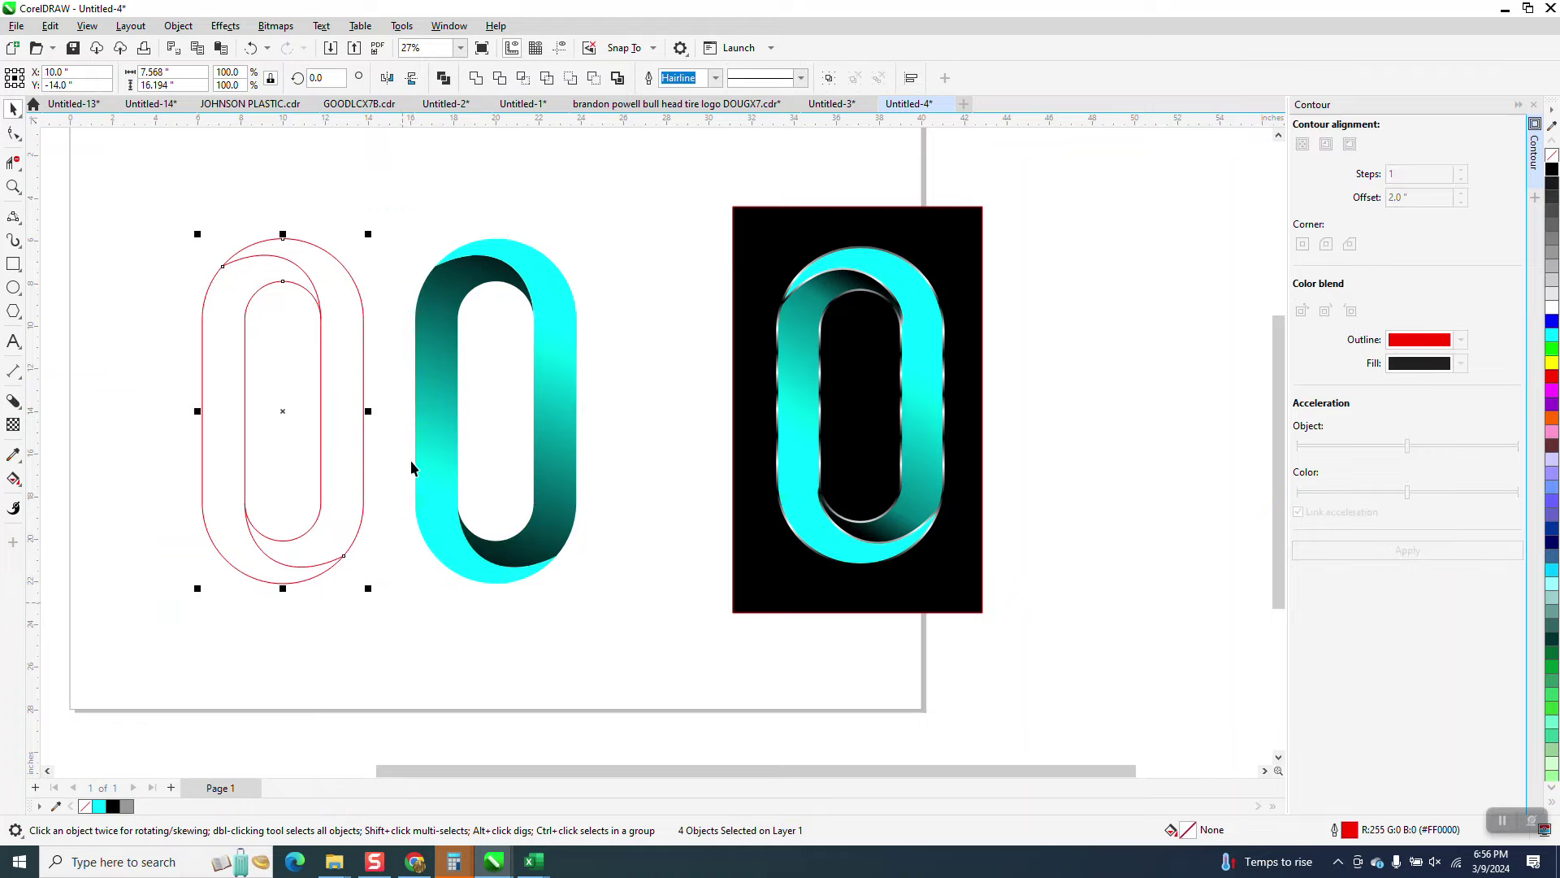
{"action": "left_click", "coordinate": [715, 77]}
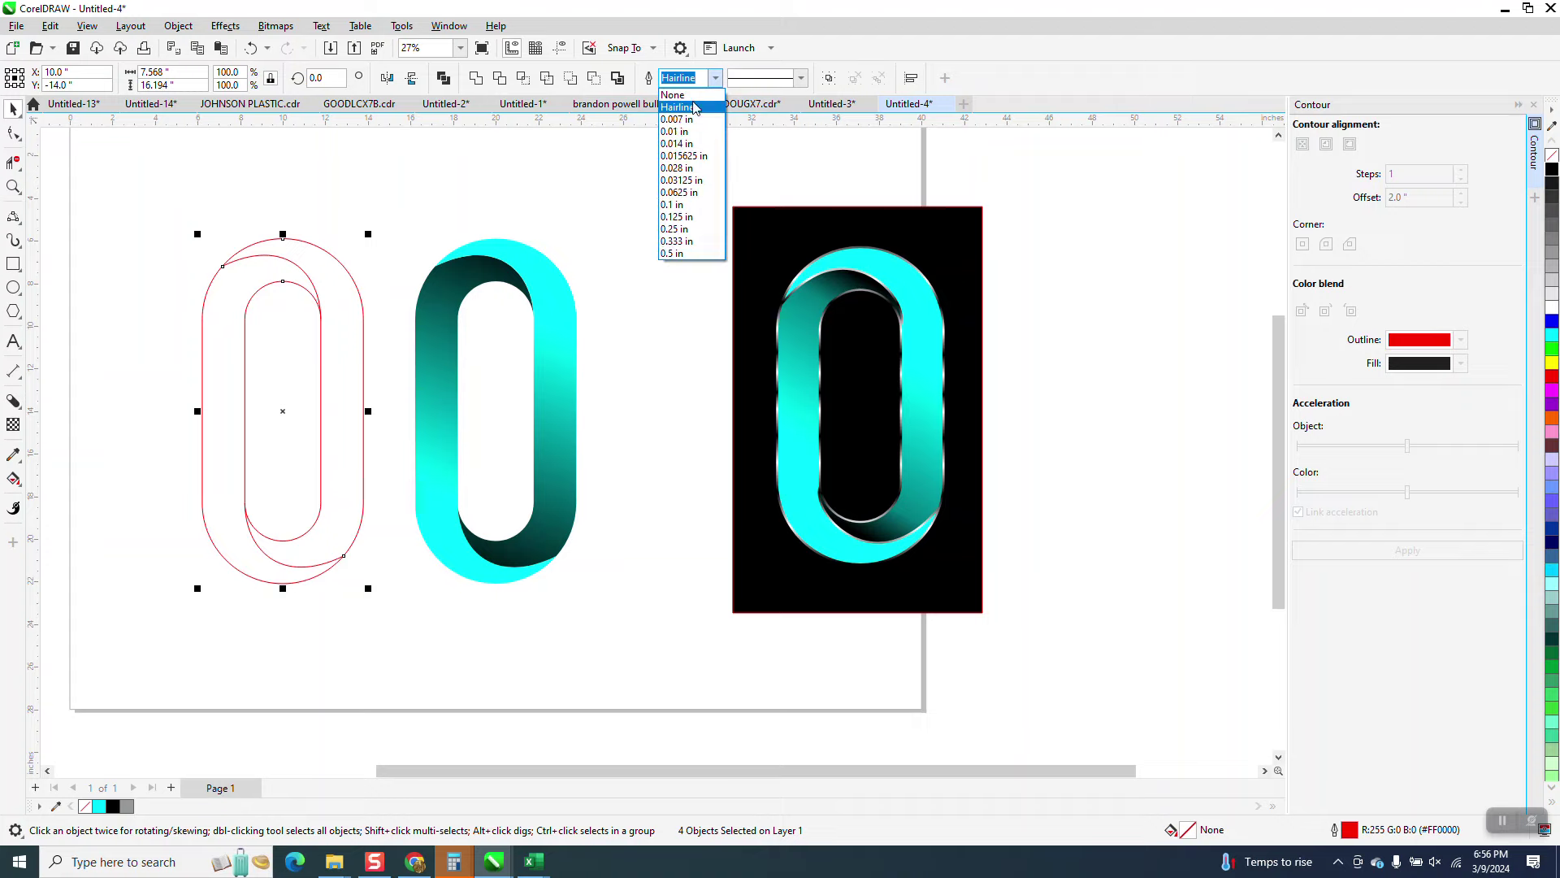
{"action": "left_click", "coordinate": [679, 205]}
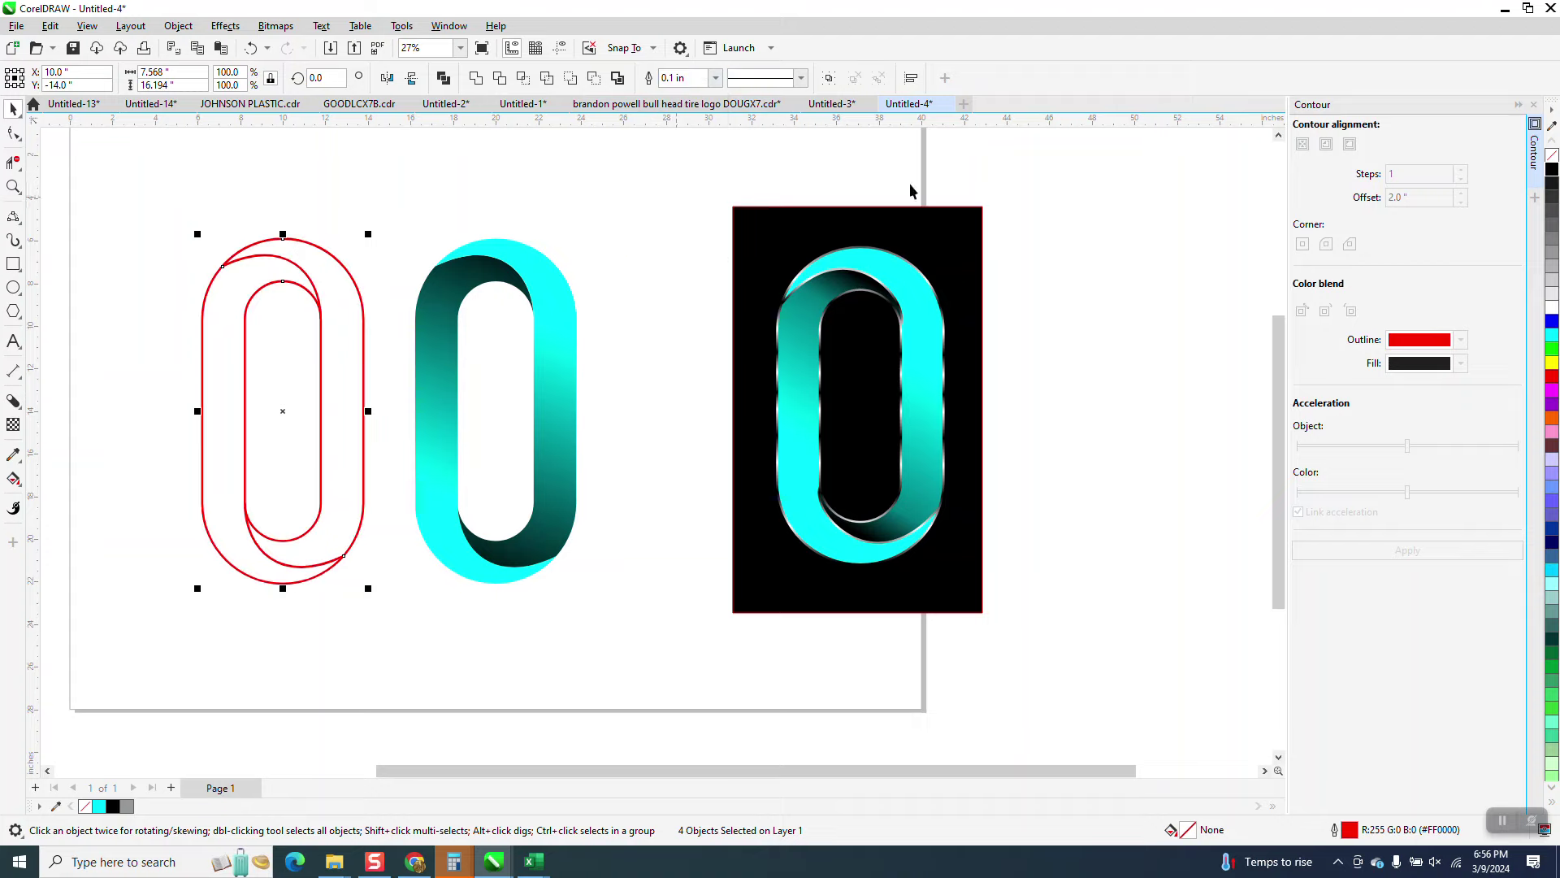
{"action": "left_click", "coordinate": [179, 26]}
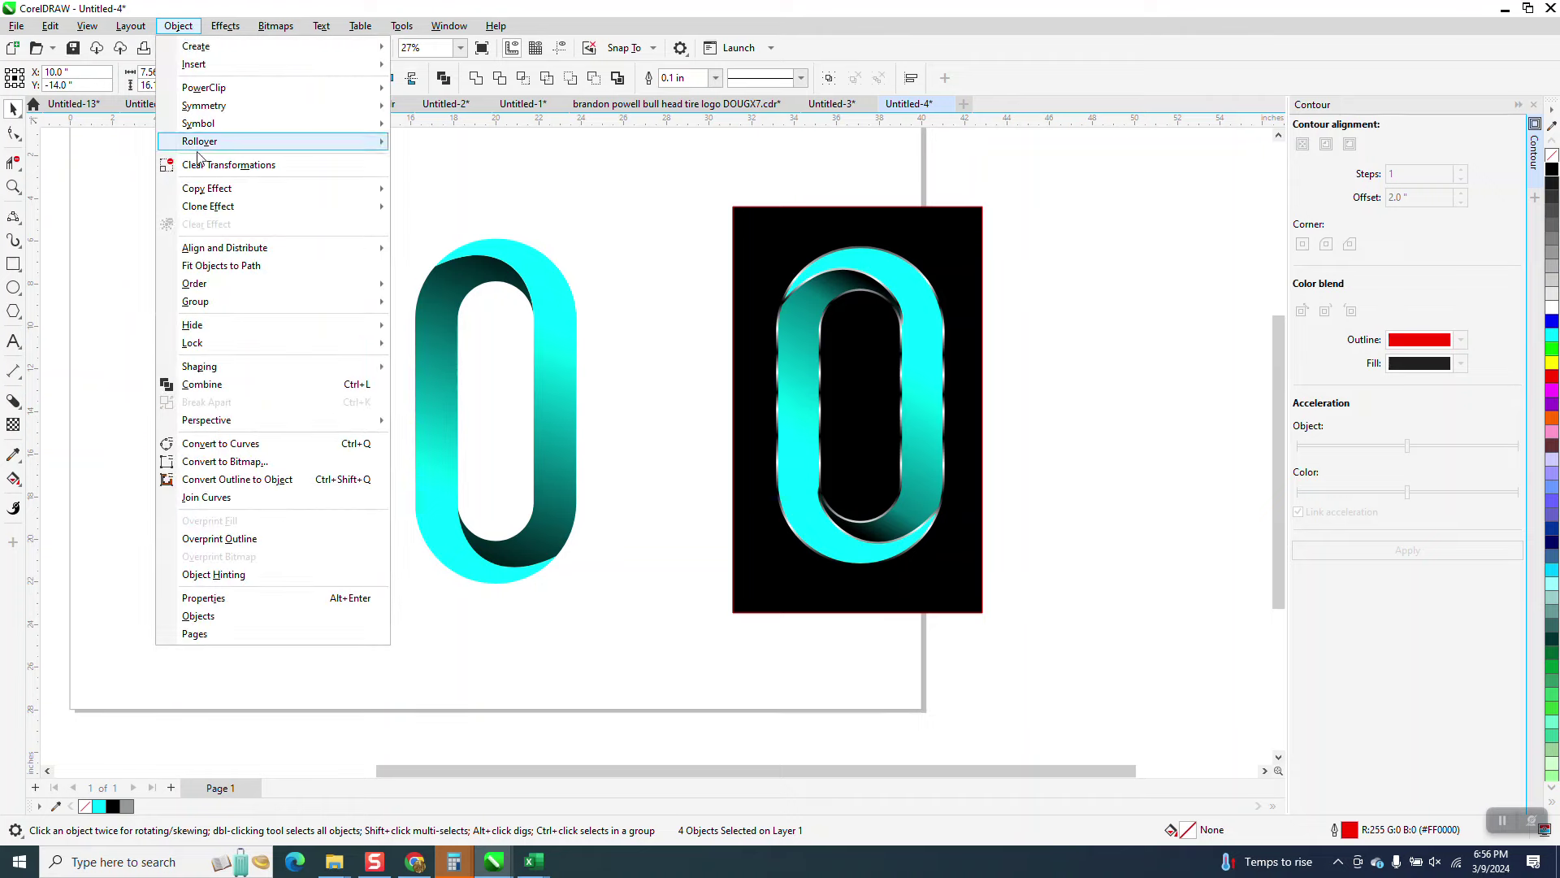
{"action": "left_click", "coordinate": [227, 480]}
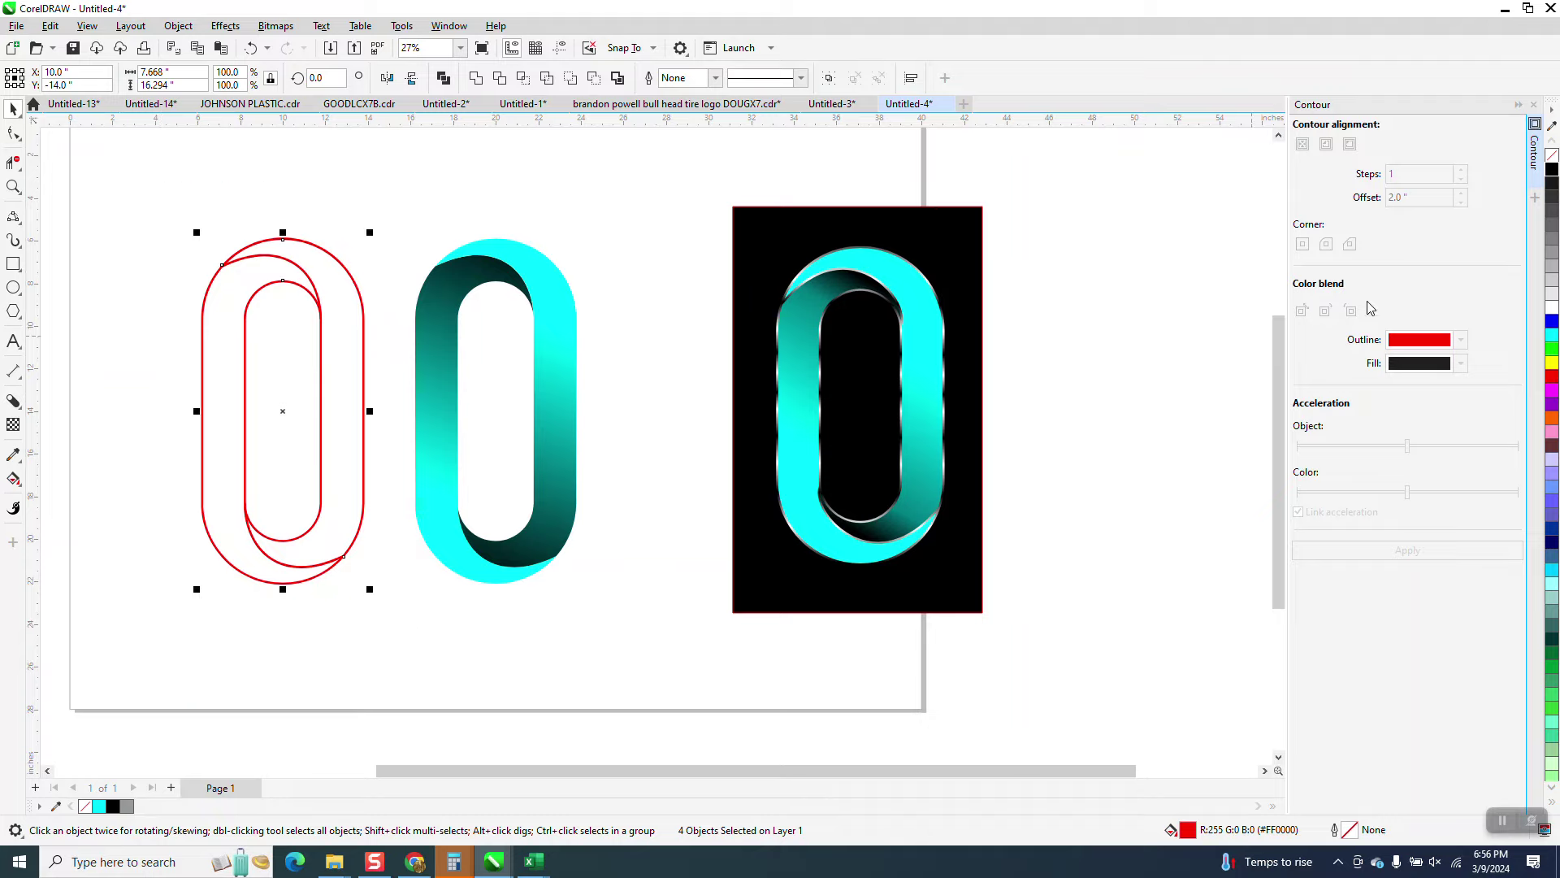
- Remove the fill from the four converted outline objects and give them a black hairline outline
{"action": "left_click", "coordinate": [1552, 154]}
{"action": "right_click", "coordinate": [1552, 168]}
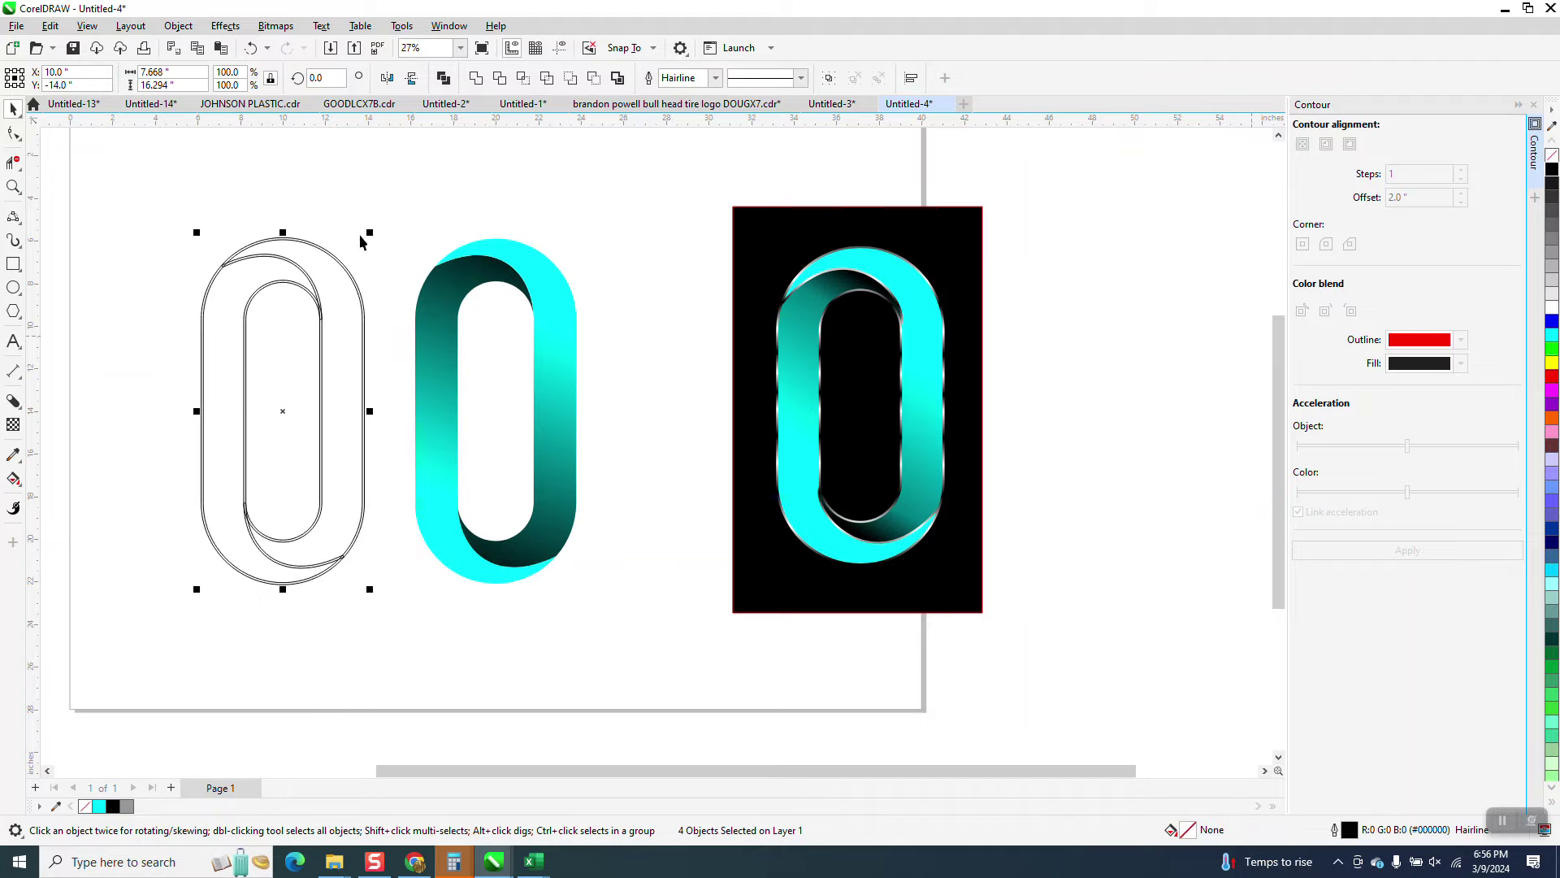
{"action": "left_click", "coordinate": [13, 187]}
{"action": "left_click_drag", "start_coordinate": [254, 244], "coordinate": [453, 333]}
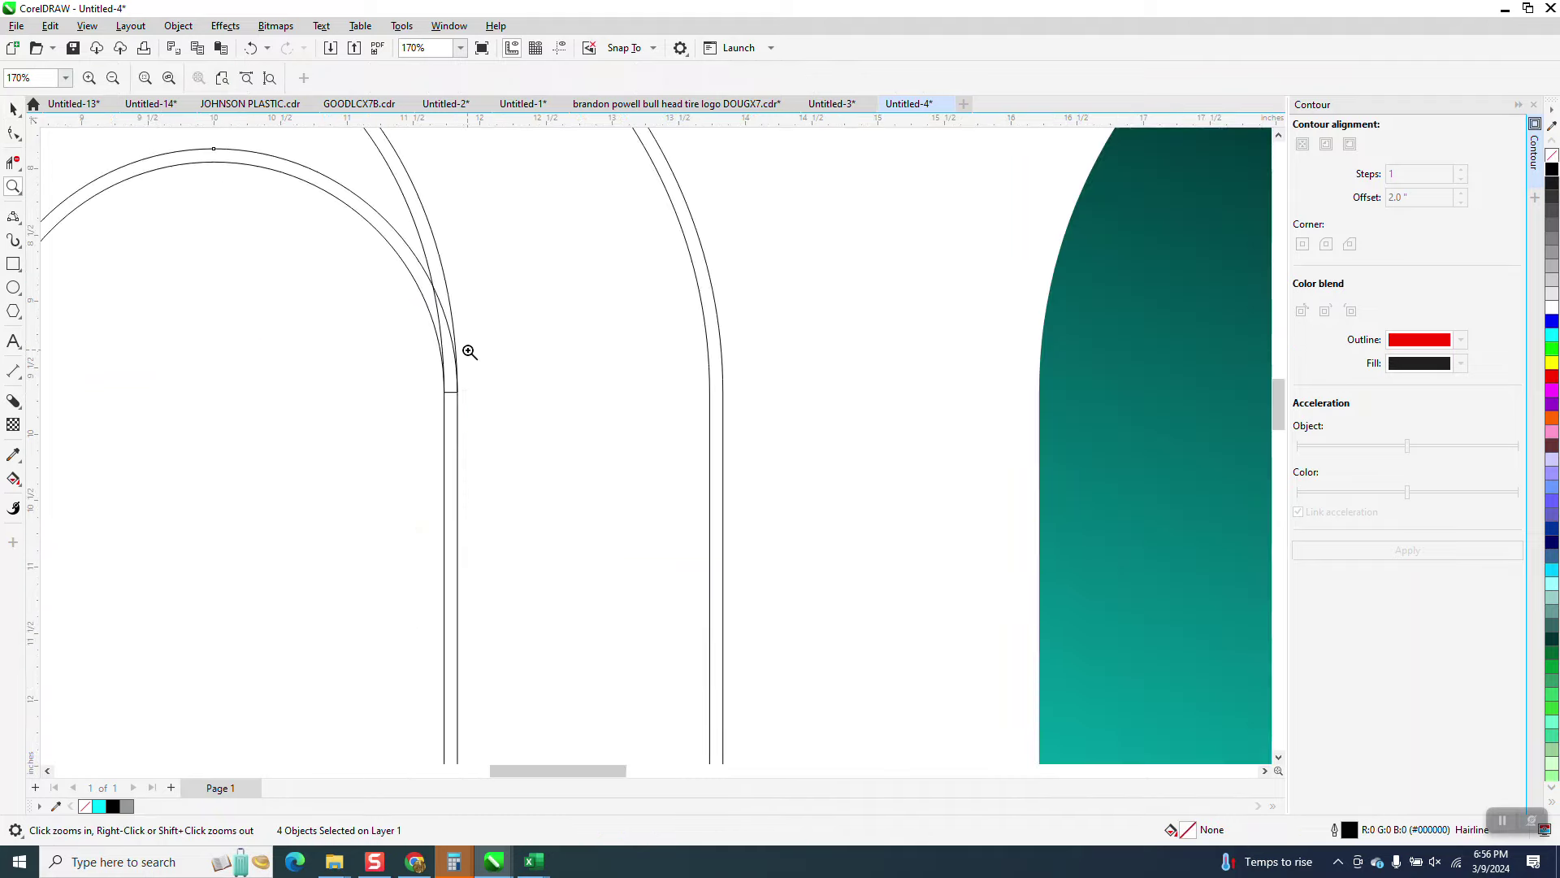
{"action": "right_click", "coordinate": [470, 381]}
{"action": "right_click", "coordinate": [460, 331]}
{"action": "right_click", "coordinate": [452, 349]}
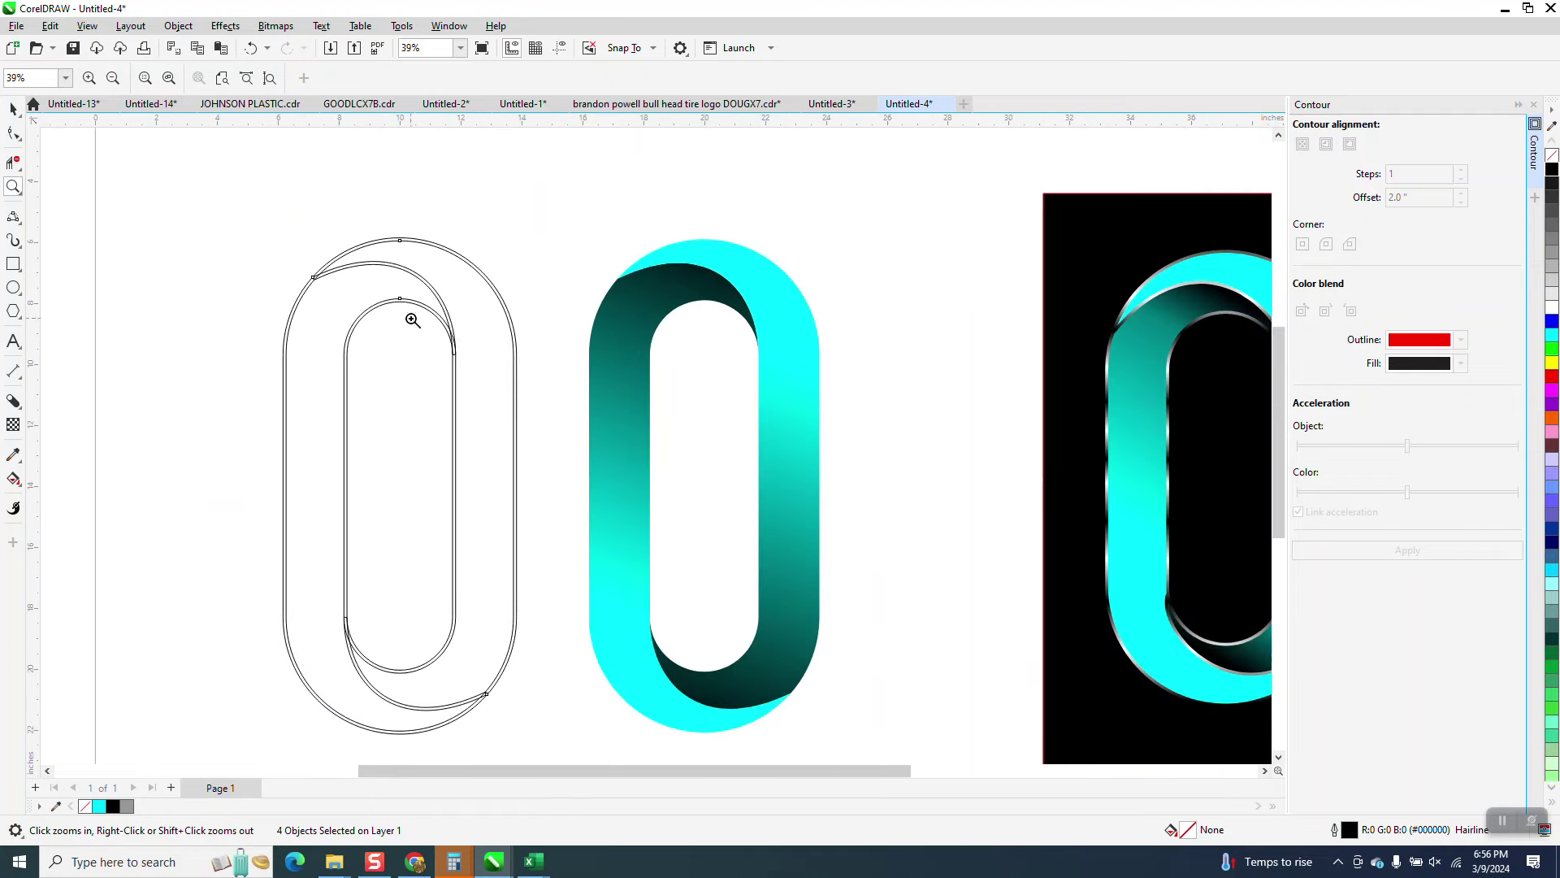
- Weld the two oval outlines and two overlap curves into a single curve
{"action": "left_click", "coordinate": [13, 108]}
{"action": "scroll", "coordinate": [269, 230], "scroll_direction": "down", "scroll_amount": 1}
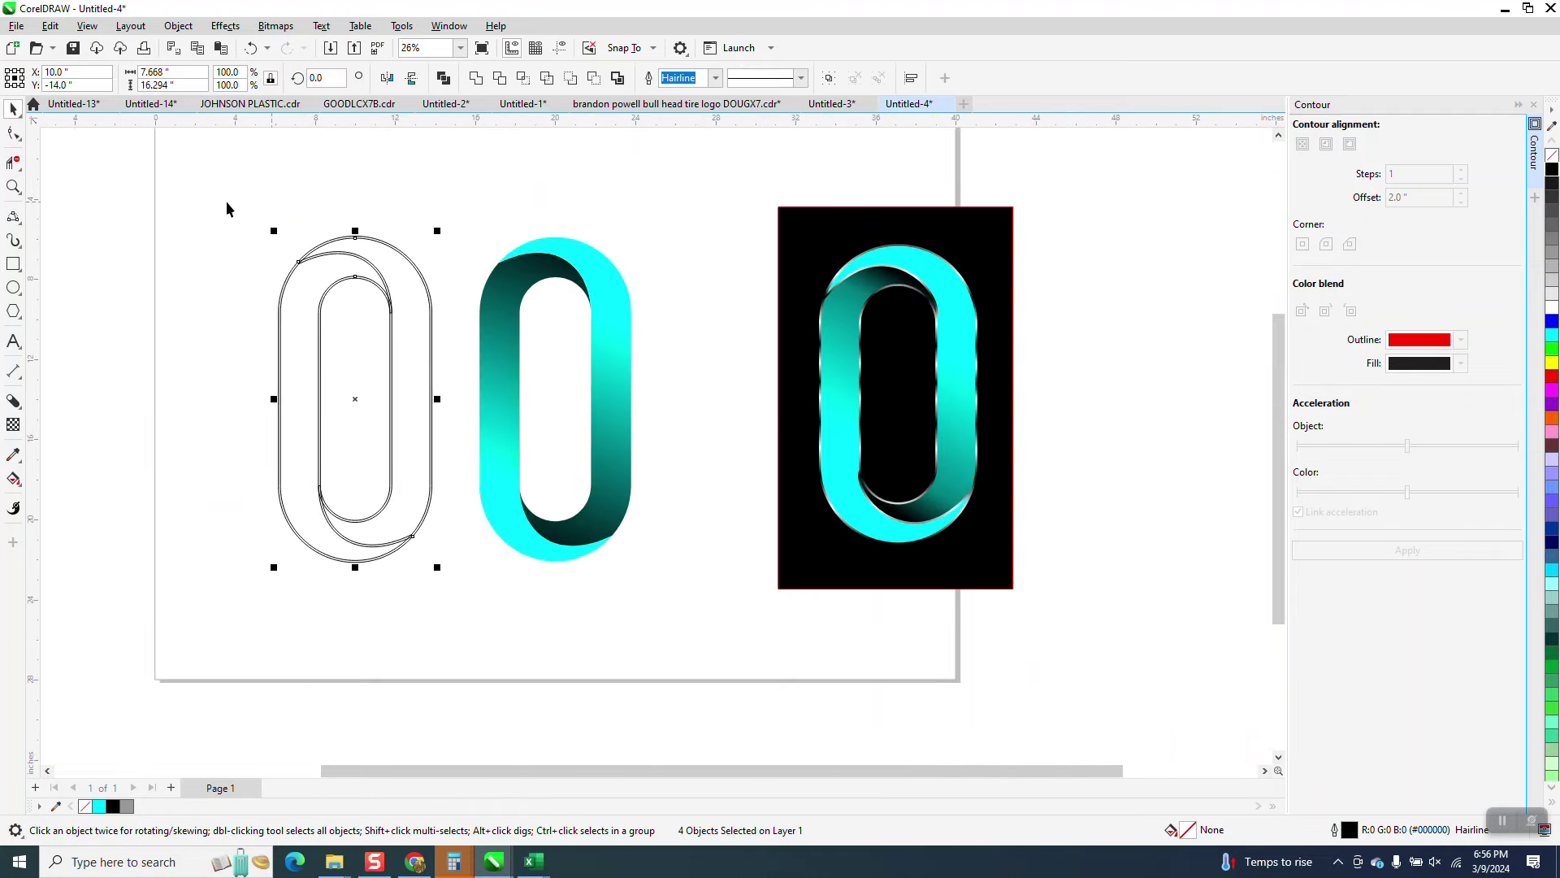
{"action": "left_click", "coordinate": [476, 78]}
{"action": "left_click", "coordinate": [13, 187]}
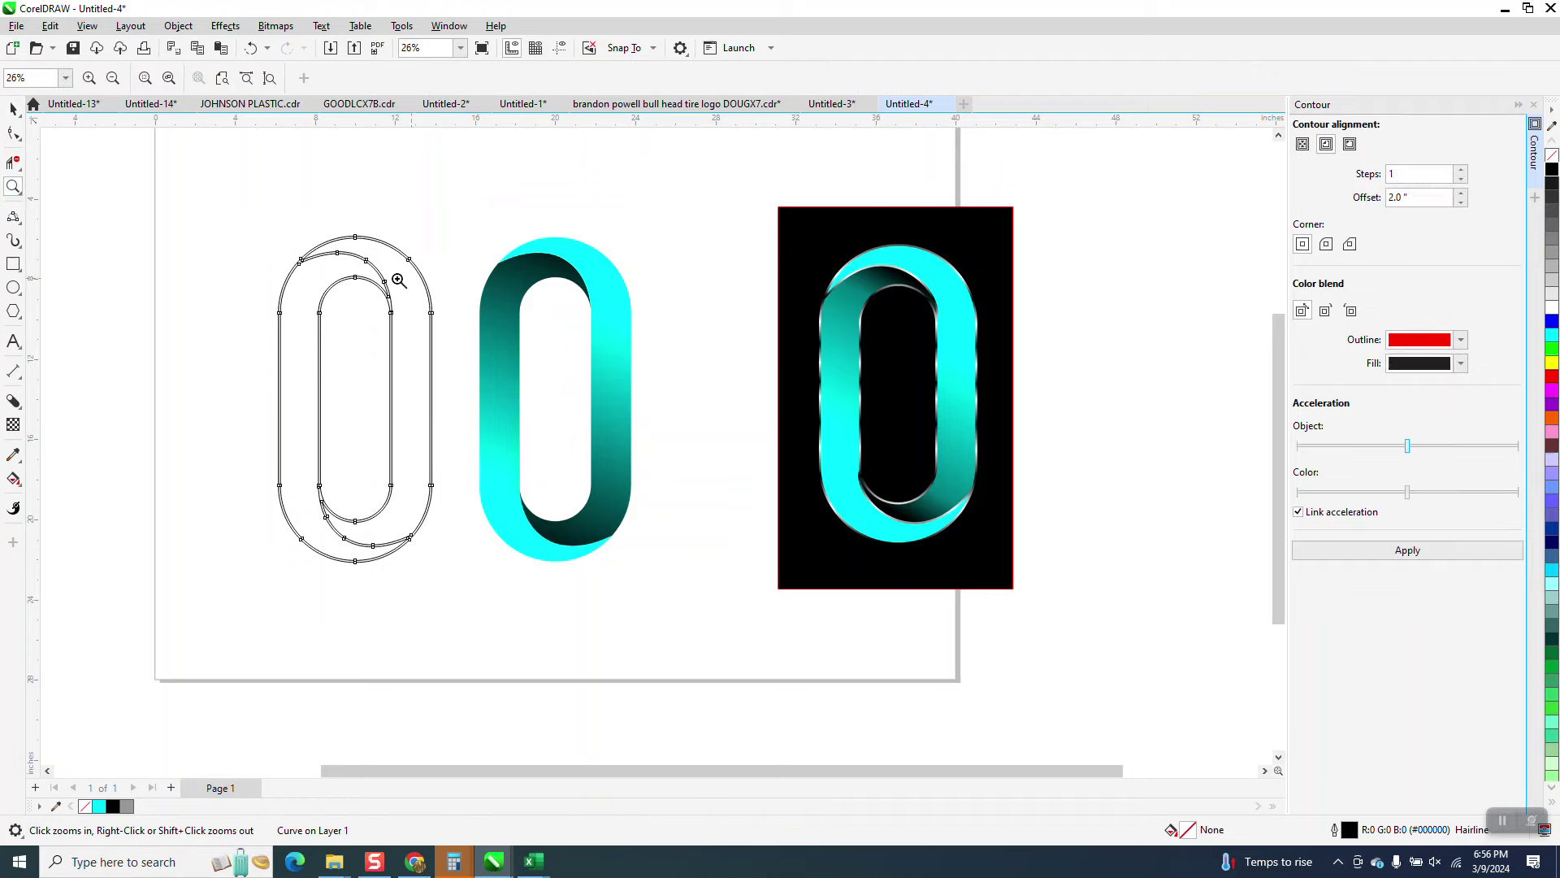
{"action": "scroll", "coordinate": [399, 280], "scroll_direction": "up", "scroll_amount": 3}
{"action": "scroll", "coordinate": [394, 268], "scroll_direction": "down", "scroll_amount": 3}
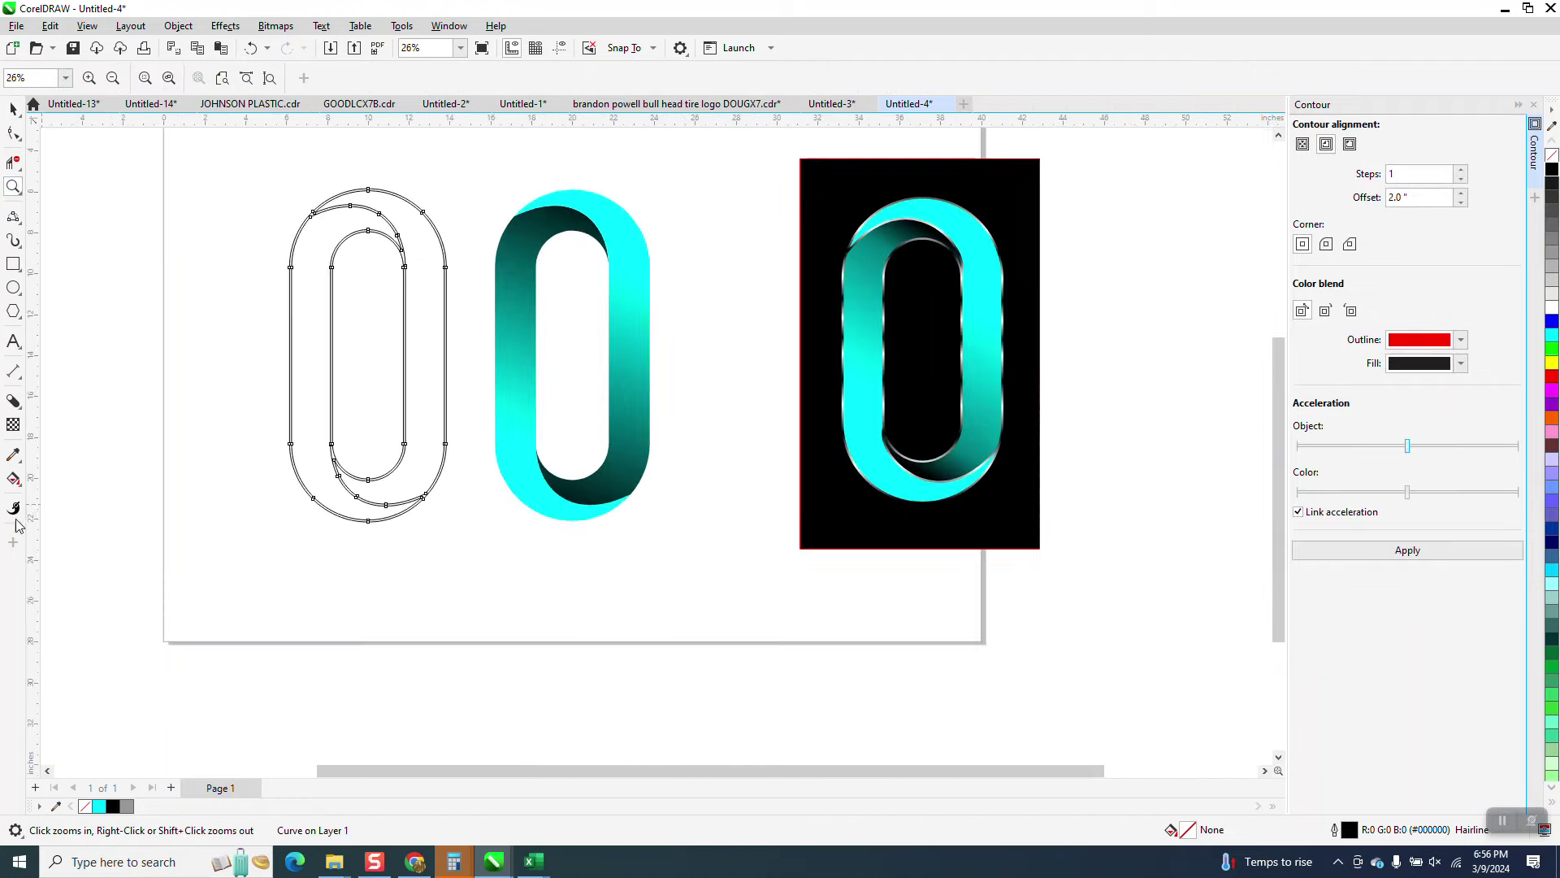
- Smart Fill the narrow band of the welded outlines with cyan and nudge the new object 20 inches right
{"action": "left_click", "coordinate": [14, 480]}
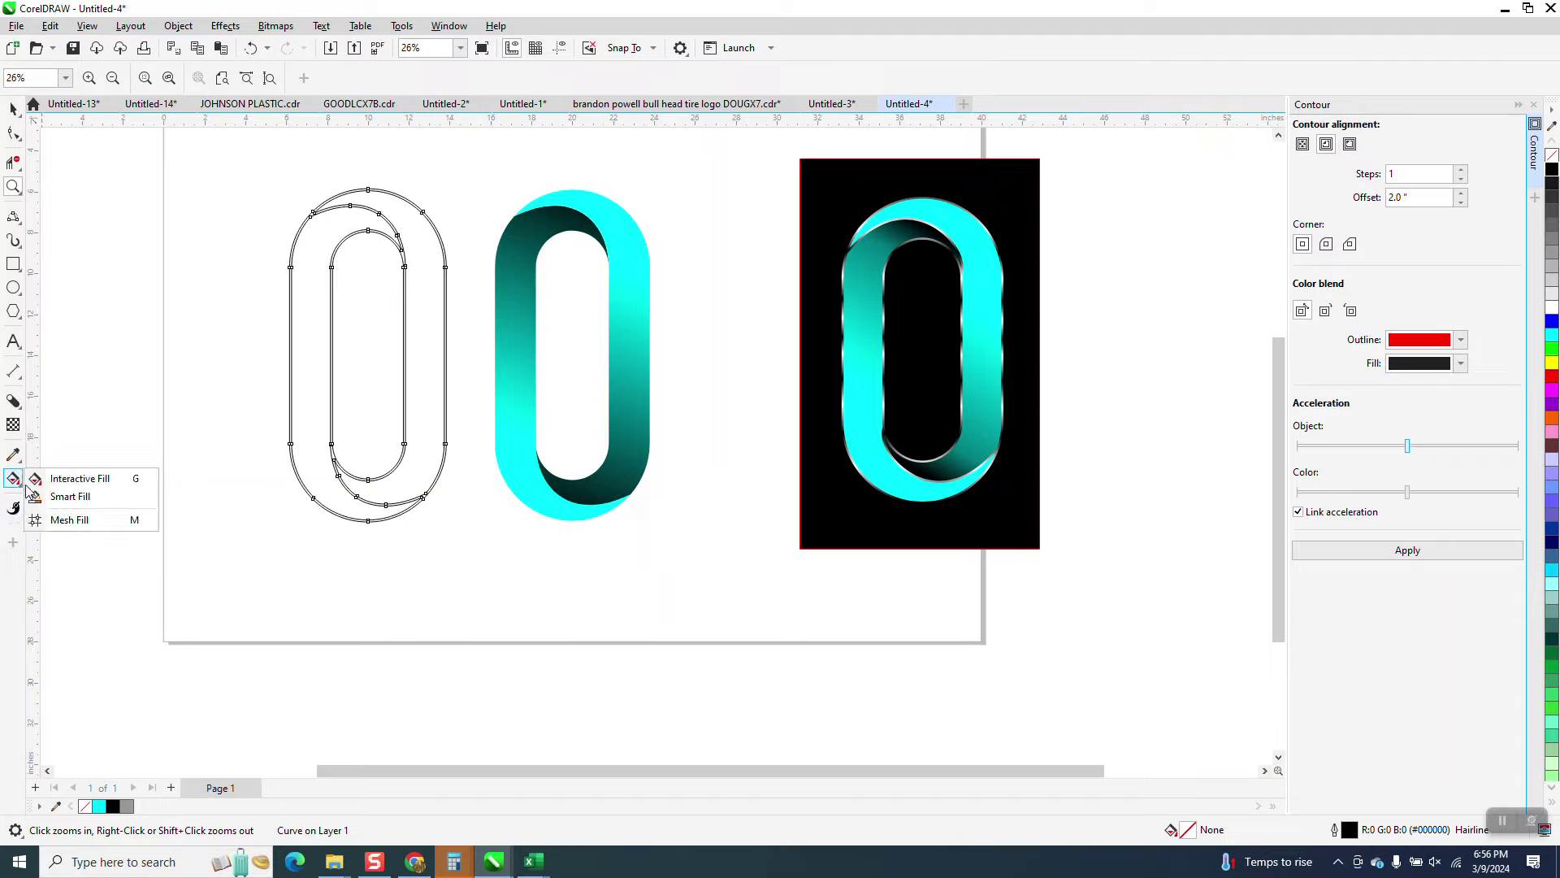
{"action": "left_click", "coordinate": [65, 478]}
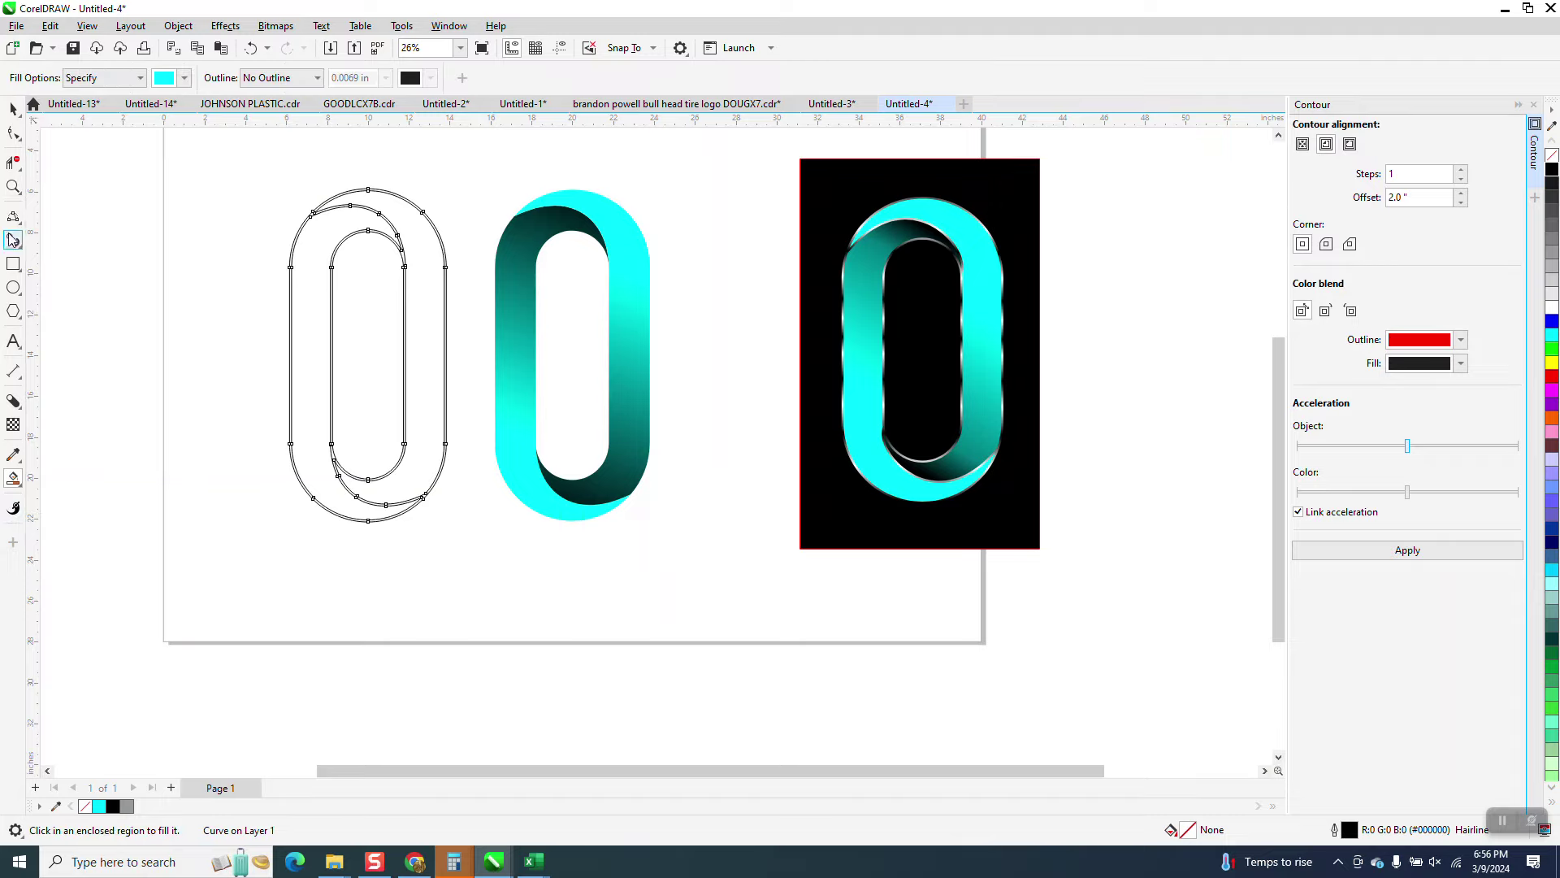
{"action": "left_click", "coordinate": [13, 187]}
{"action": "left_click_drag", "start_coordinate": [336, 203], "coordinate": [473, 305]}
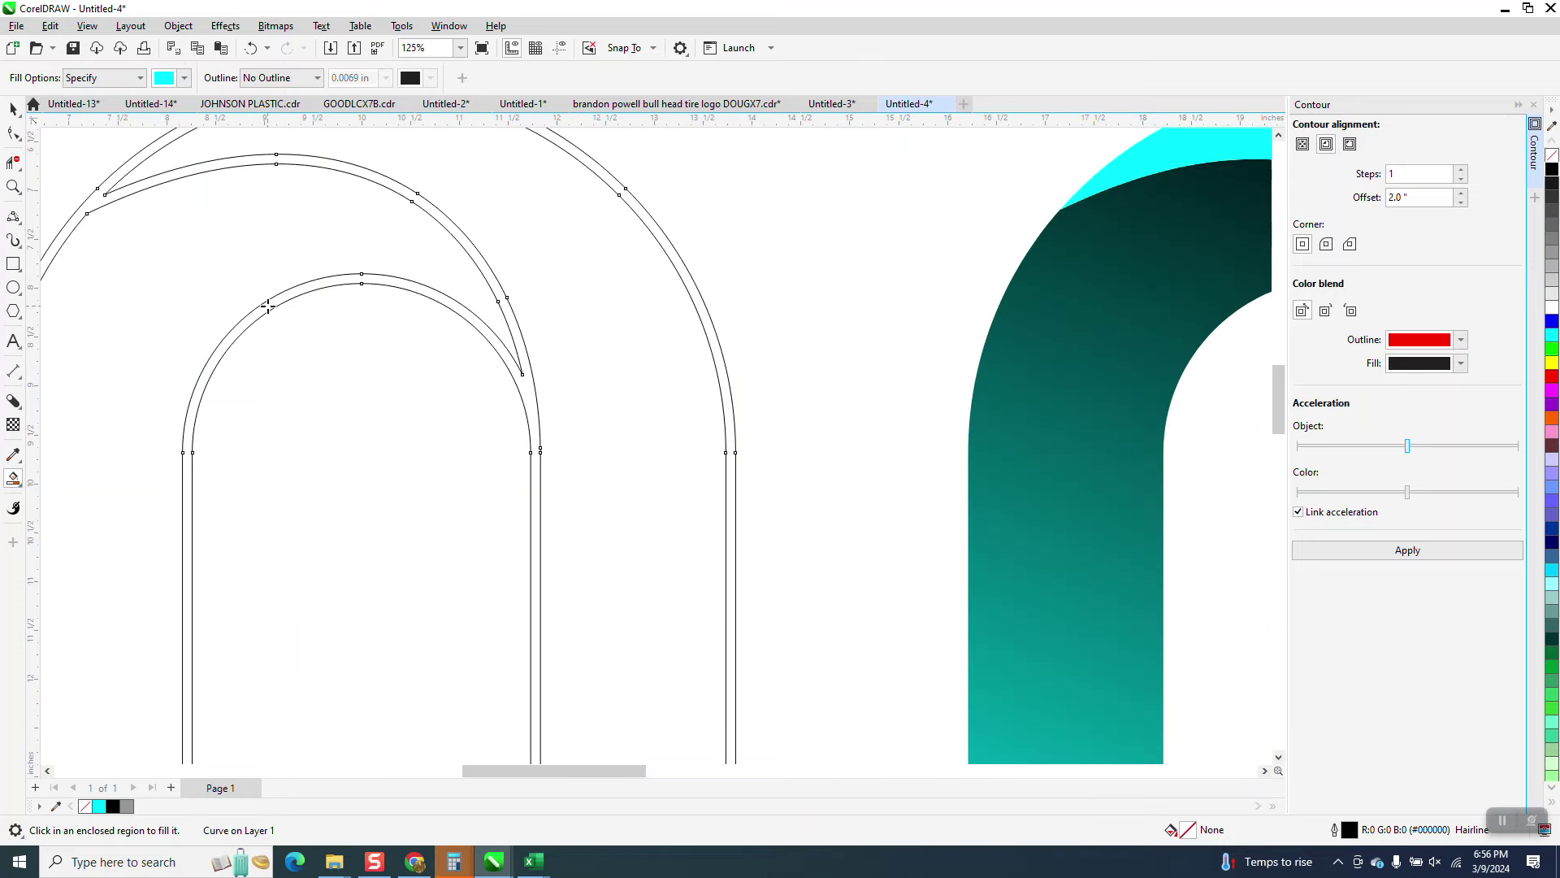
{"action": "left_click", "coordinate": [268, 307]}
{"action": "scroll", "coordinate": [143, 254], "scroll_direction": "down", "scroll_amount": 4}
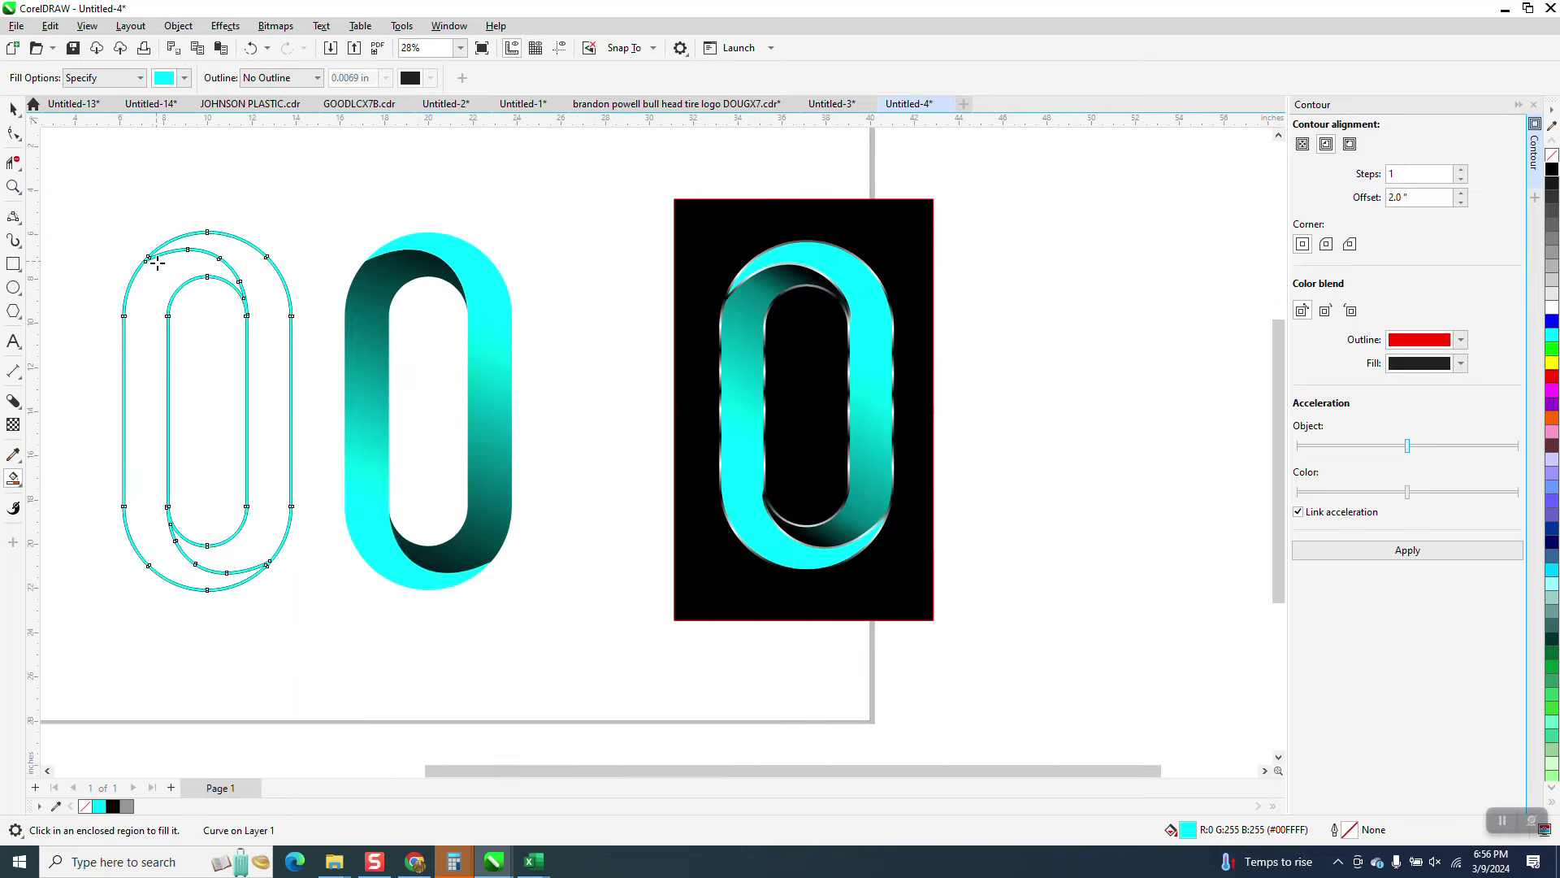
{"action": "key", "text": "shift+Right"}
{"action": "key", "text": "shift+Right"}
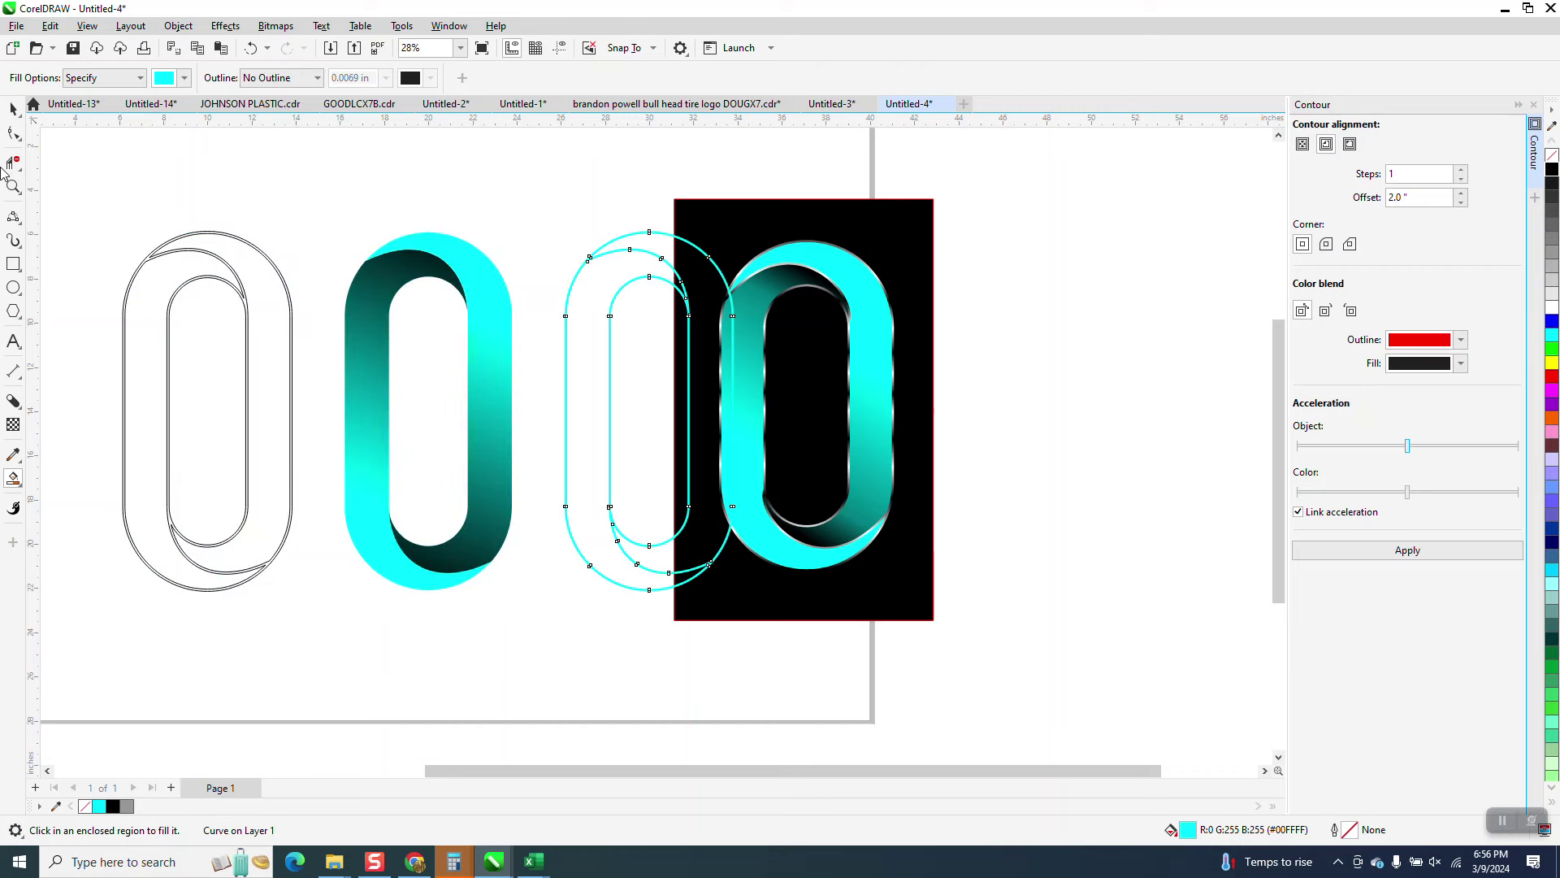
- Move the reference link and its black background 20 inches right, clear of the new band object
{"action": "left_click", "coordinate": [13, 108]}
{"action": "left_click_drag", "start_coordinate": [663, 187], "coordinate": [997, 645]}
{"action": "key", "text": "shift+Right"}
{"action": "key", "text": "shift+Right"}
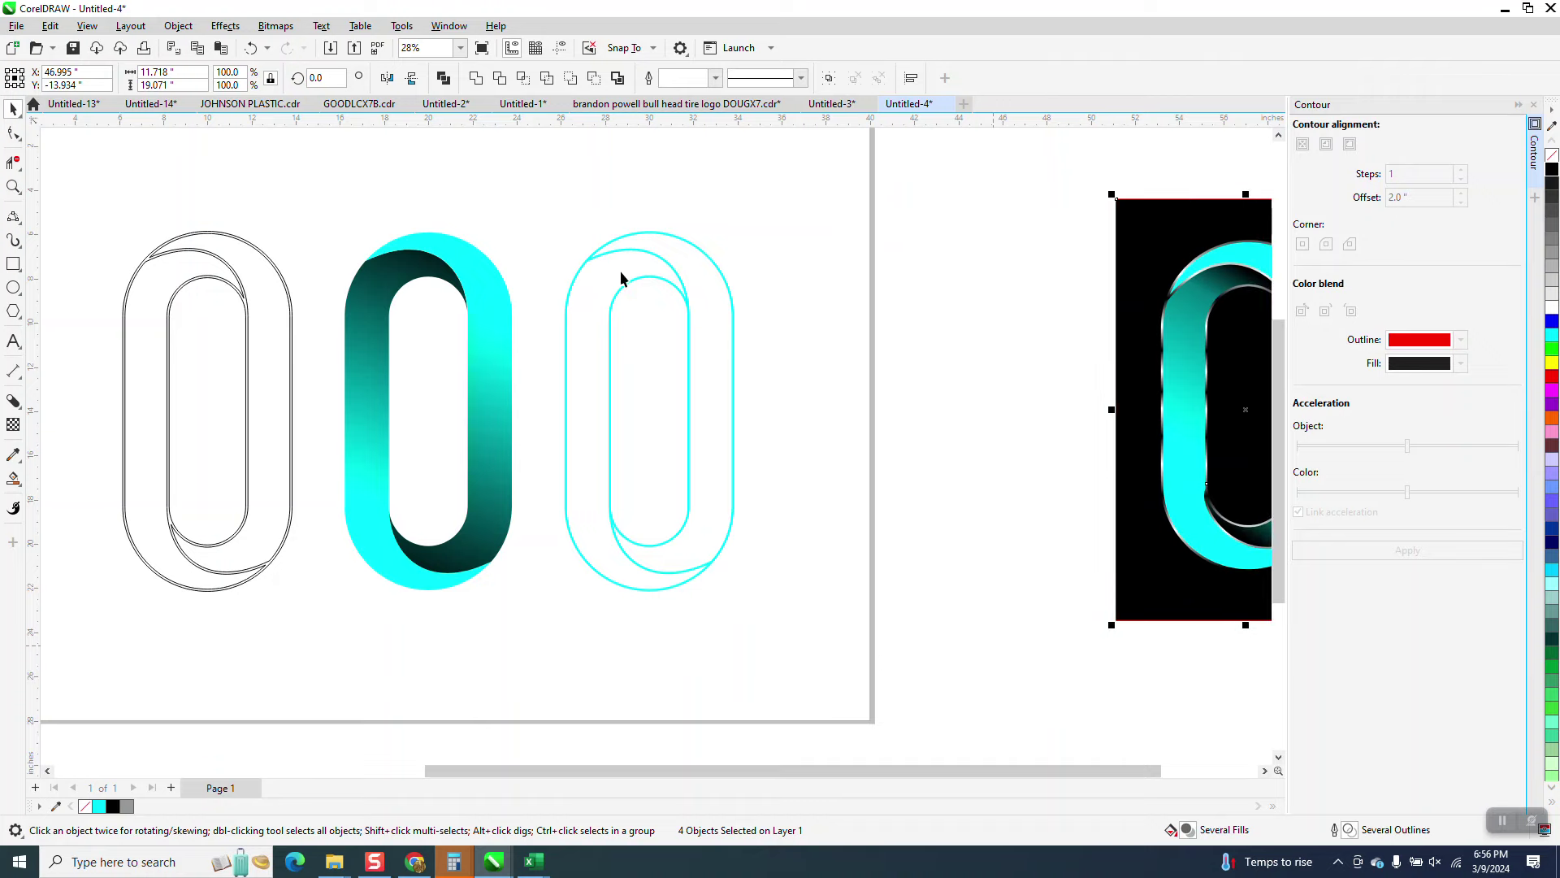
{"action": "key", "text": "shift+Right"}
{"action": "key", "text": "shift+Right"}
- Recolor the cyan band object with a solid black fill
{"action": "left_click_drag", "start_coordinate": [830, 624], "coordinate": [831, 625]}
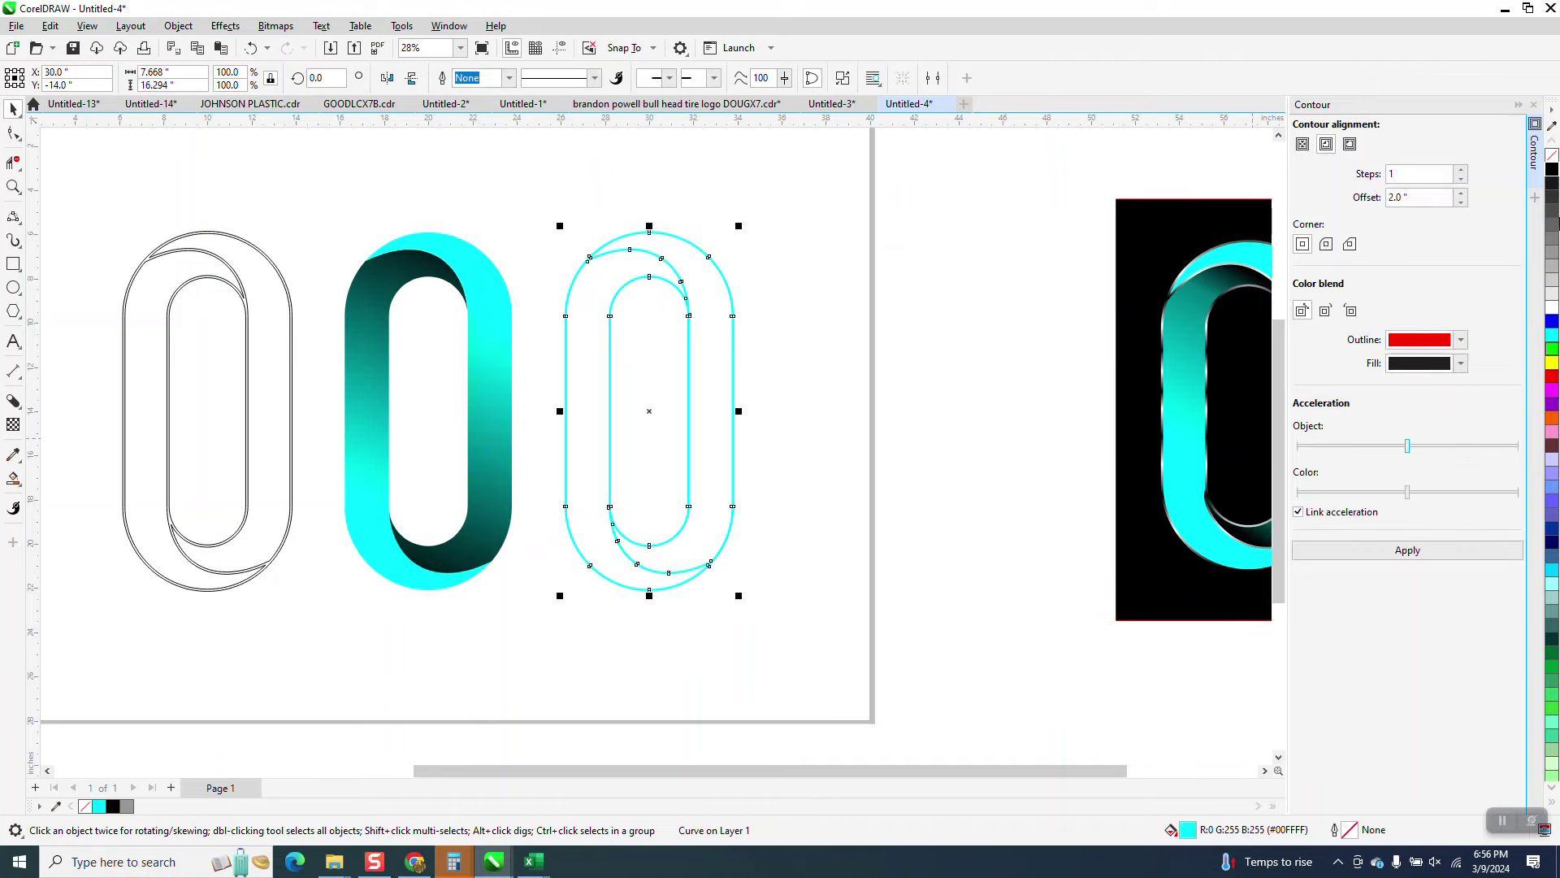
{"action": "left_click", "coordinate": [1553, 173]}
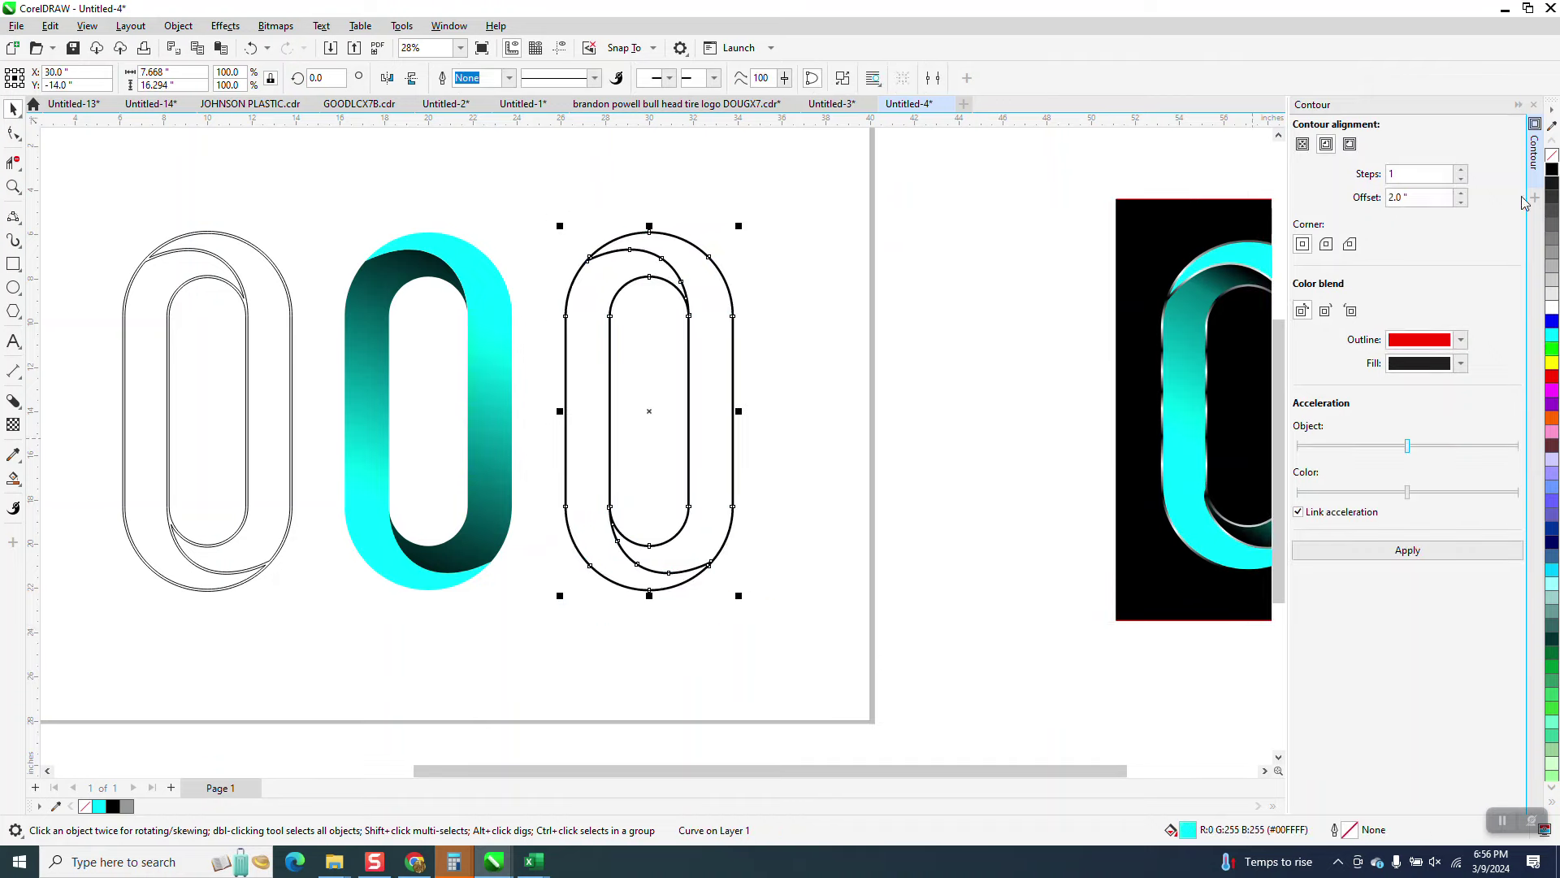
{"action": "left_click", "coordinate": [11, 189]}
{"action": "left_click_drag", "start_coordinate": [1118, 700], "coordinate": [1119, 700]}
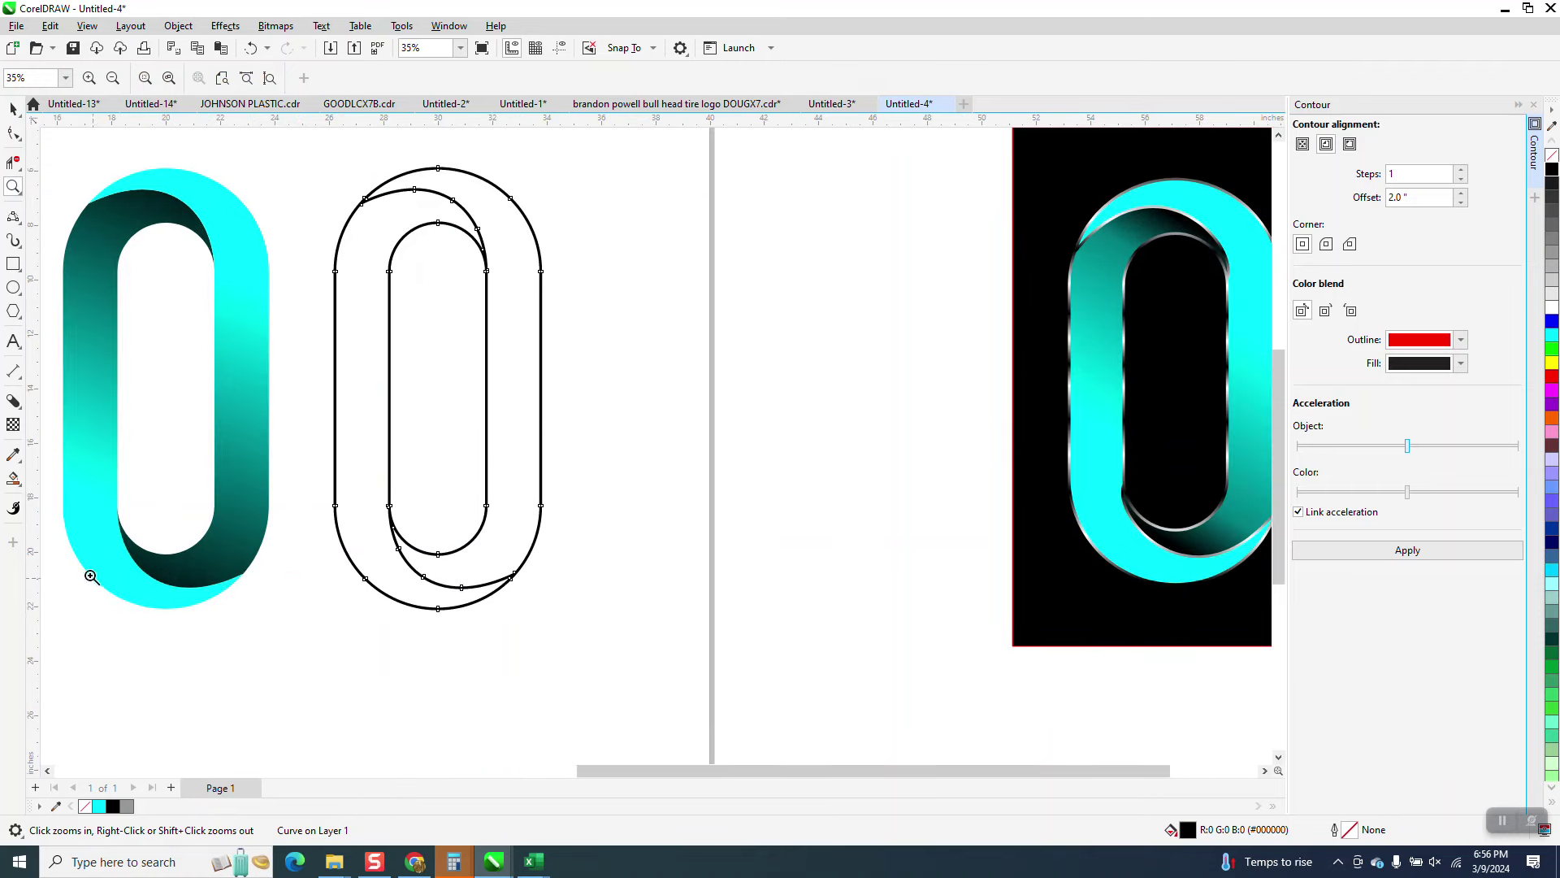
- Apply a vertical linear fountain fill from the bottom to the top of the band object, with black at both ends
{"action": "left_click", "coordinate": [13, 479]}
{"action": "left_click", "coordinate": [65, 478]}
{"action": "left_click_drag", "start_coordinate": [431, 608], "coordinate": [448, 161]}
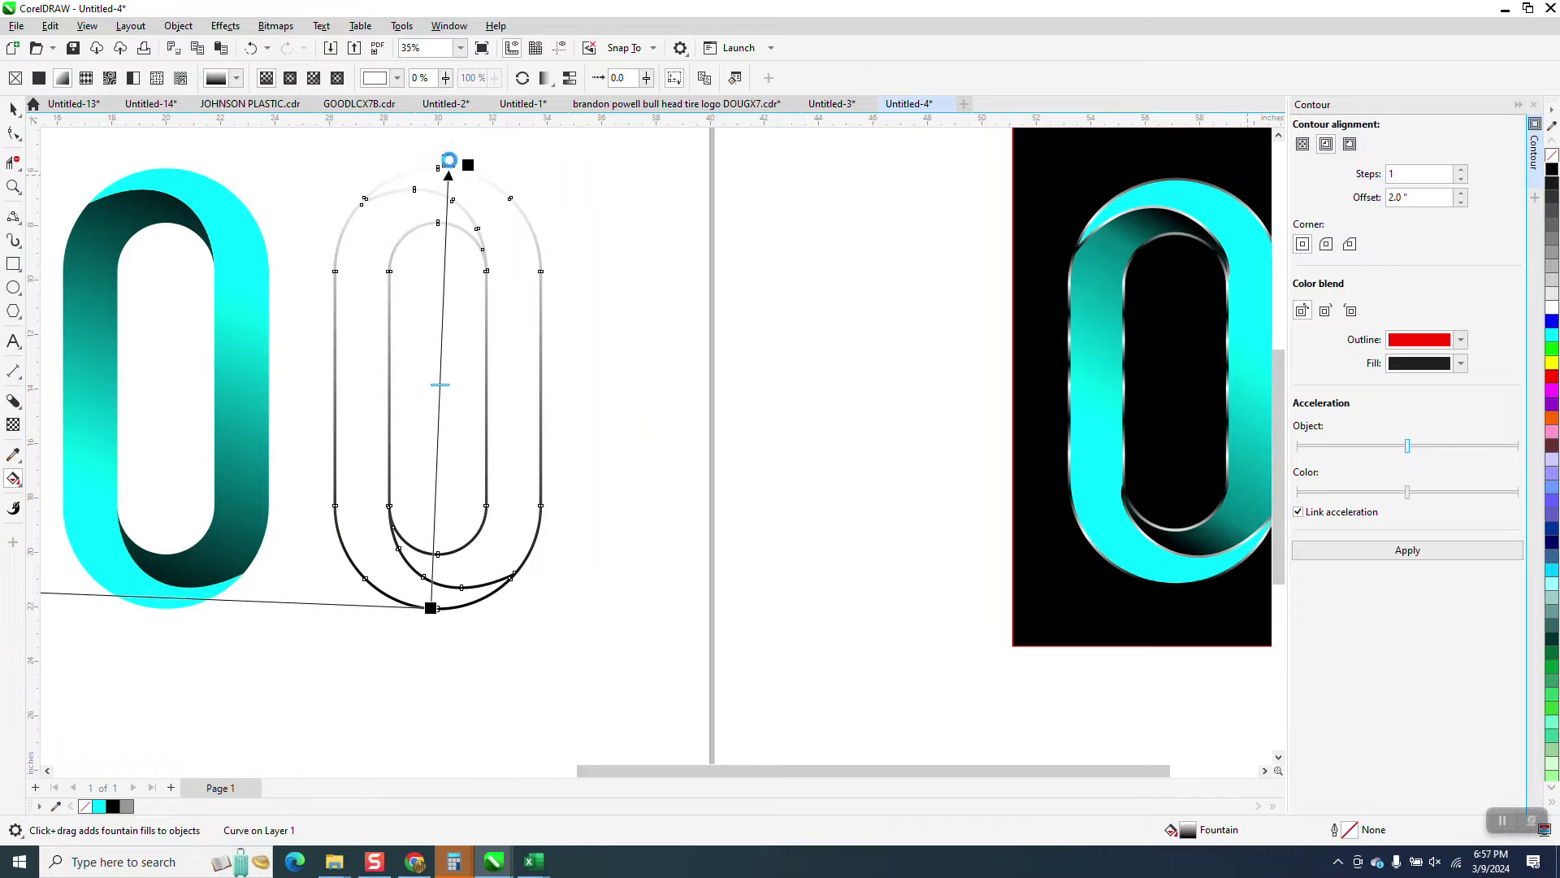
{"action": "left_click", "coordinate": [448, 160]}
{"action": "left_click_drag", "start_coordinate": [430, 608], "coordinate": [438, 607]}
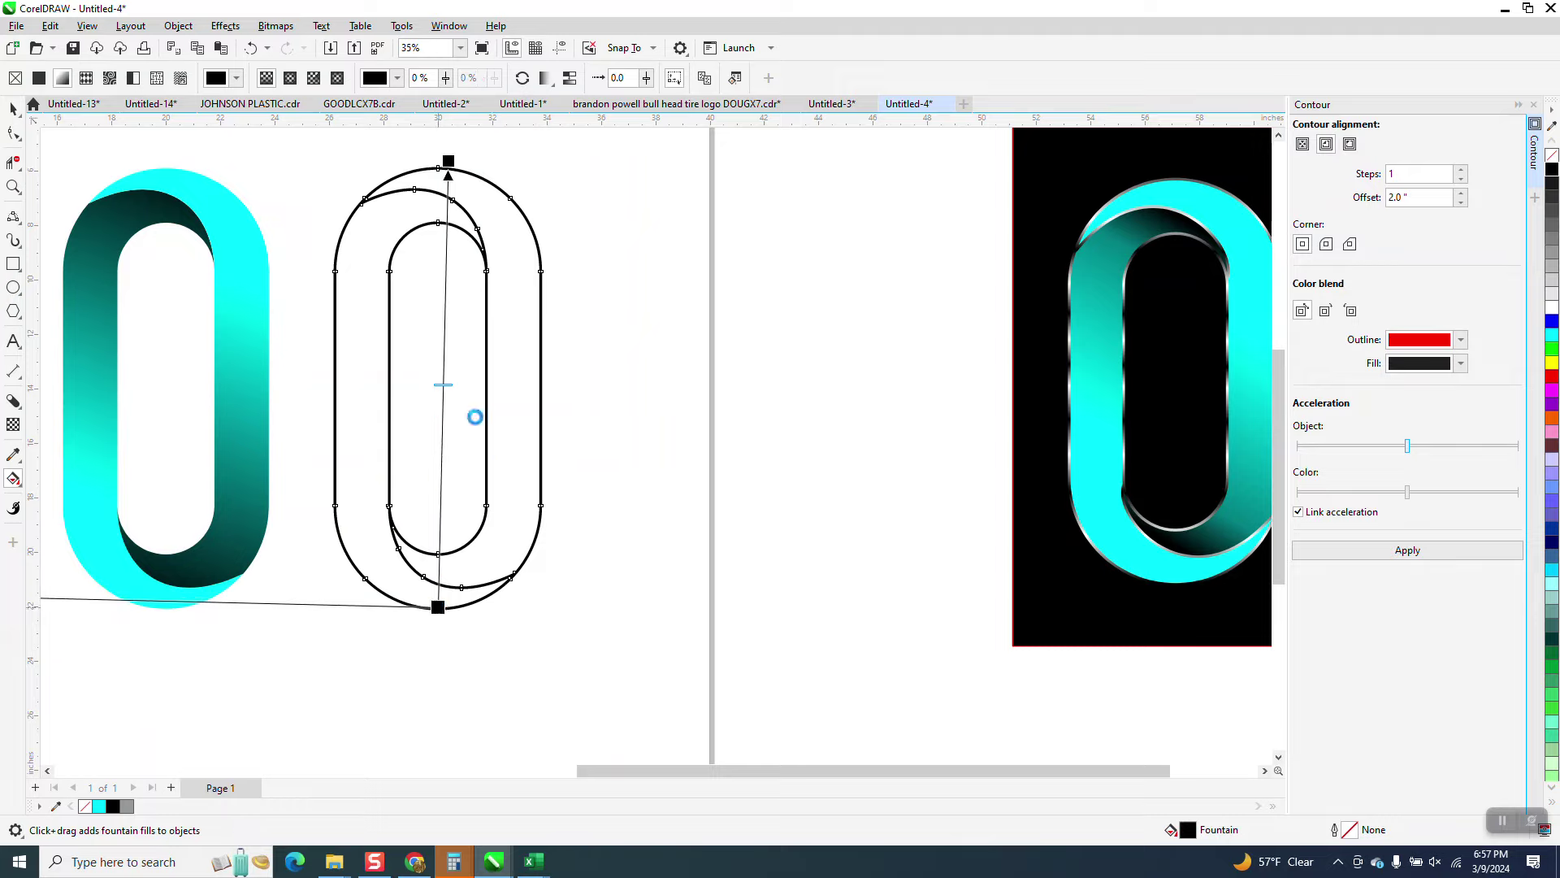
{"action": "left_click_drag", "start_coordinate": [448, 161], "coordinate": [439, 156]}
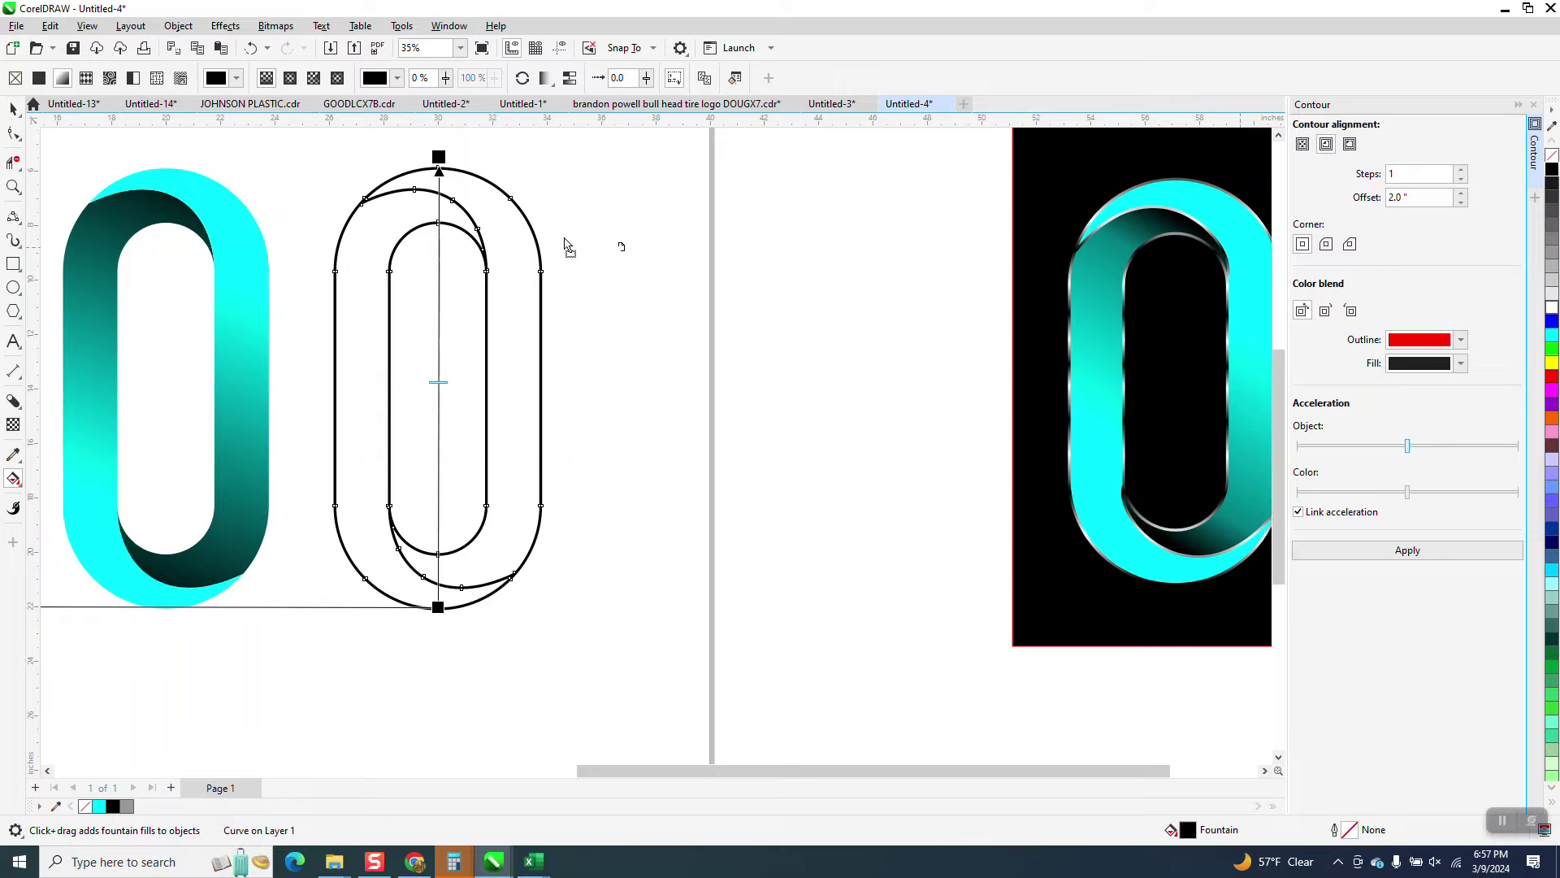
- Add a white color stop near each end of the band's fountain fill and a black stop just inside each one
{"action": "double_click", "coordinate": [439, 197]}
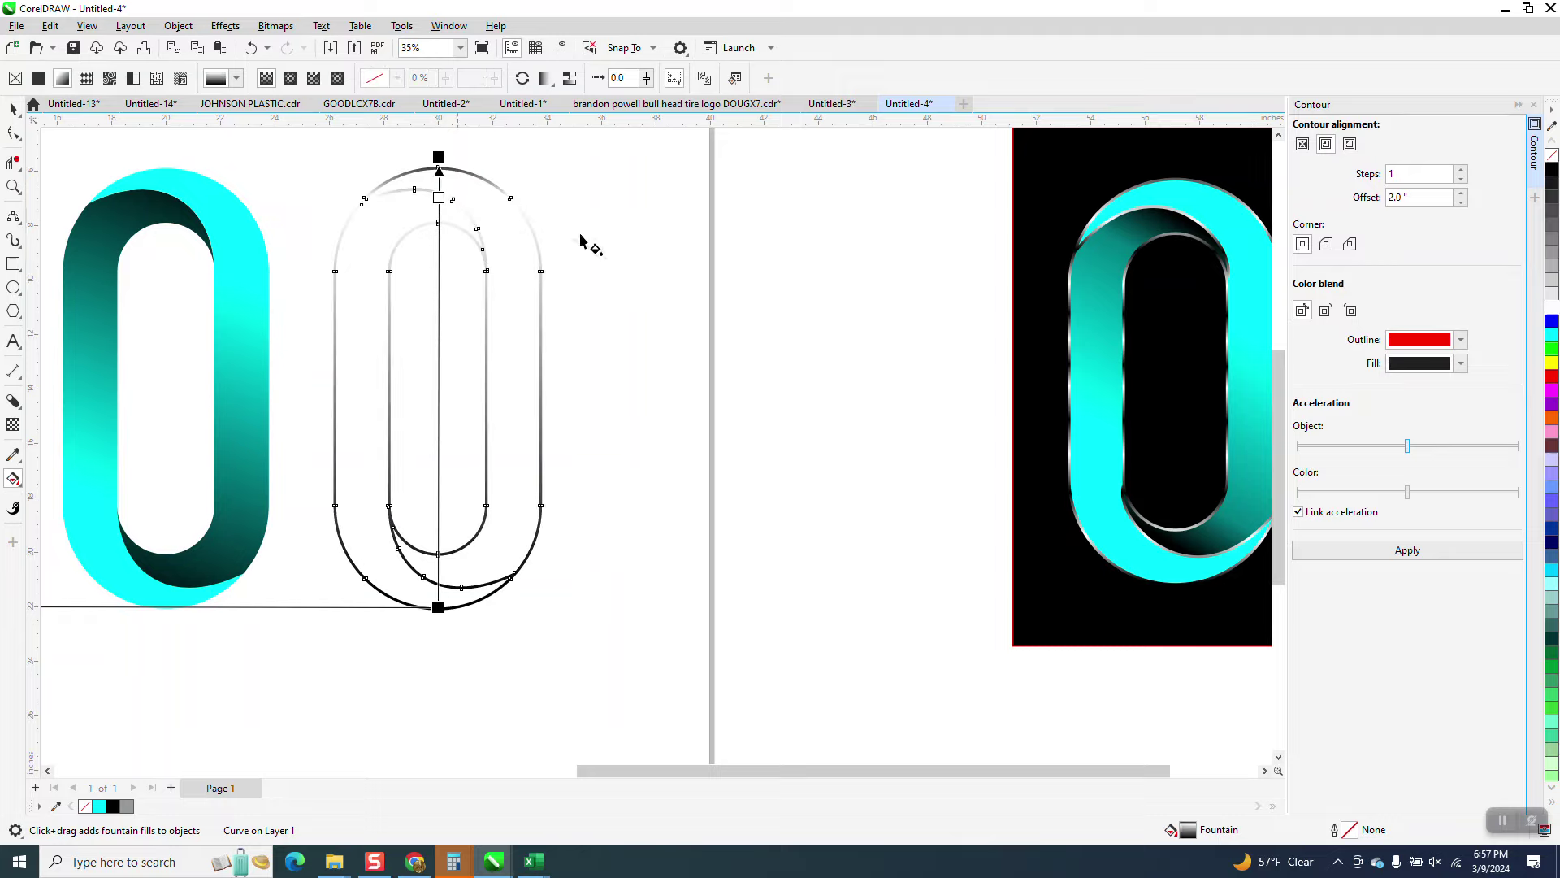
{"action": "left_click_drag", "start_coordinate": [1550, 312], "coordinate": [408, 510]}
{"action": "double_click", "coordinate": [439, 574]}
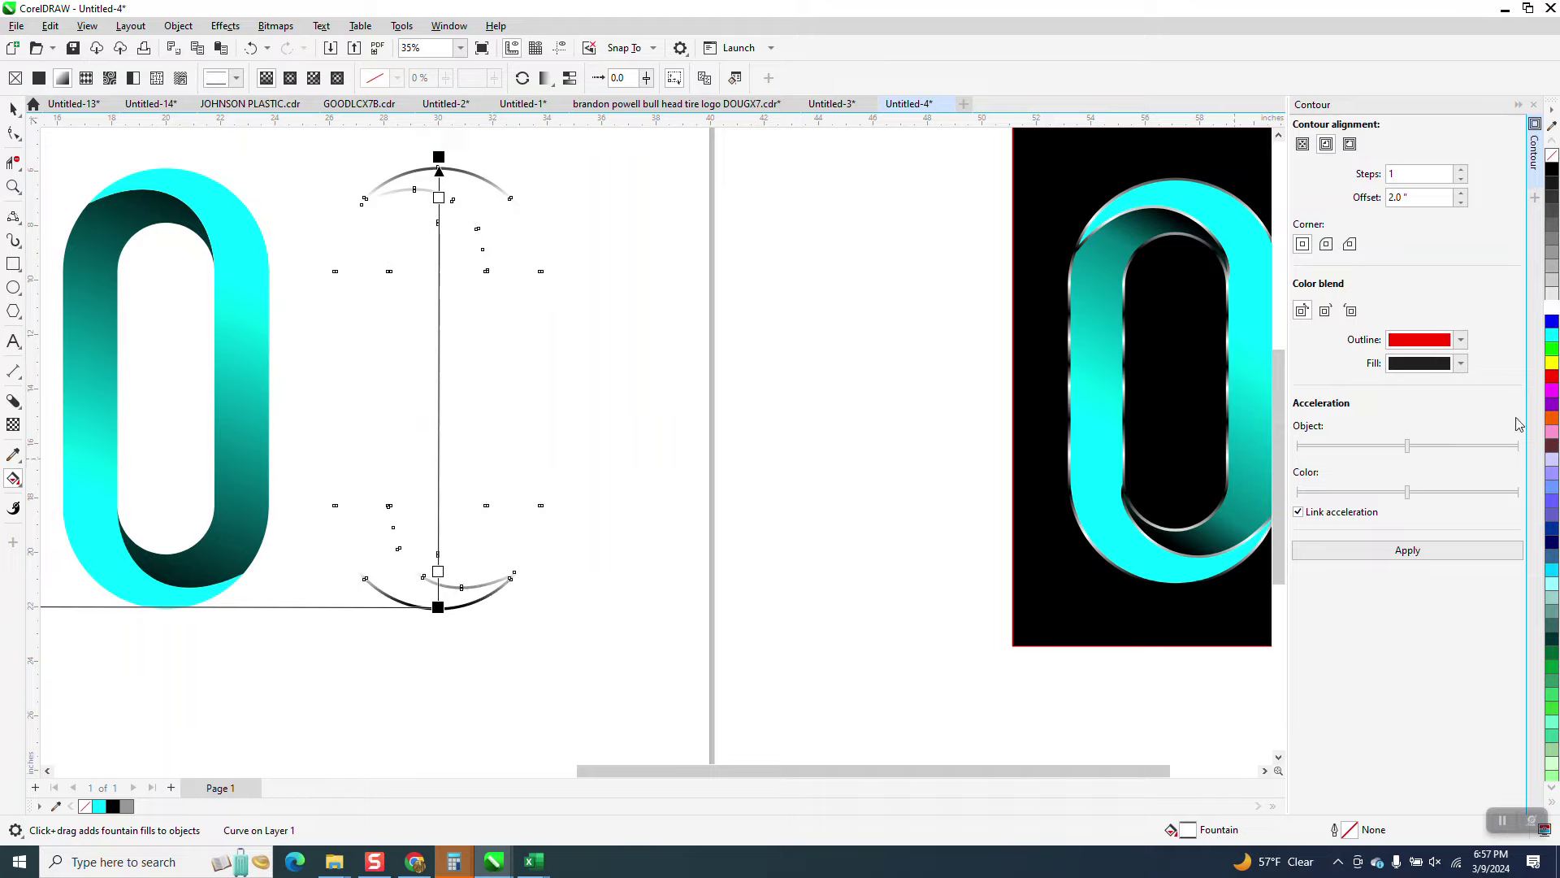
{"action": "left_click_drag", "start_coordinate": [1552, 170], "coordinate": [439, 540]}
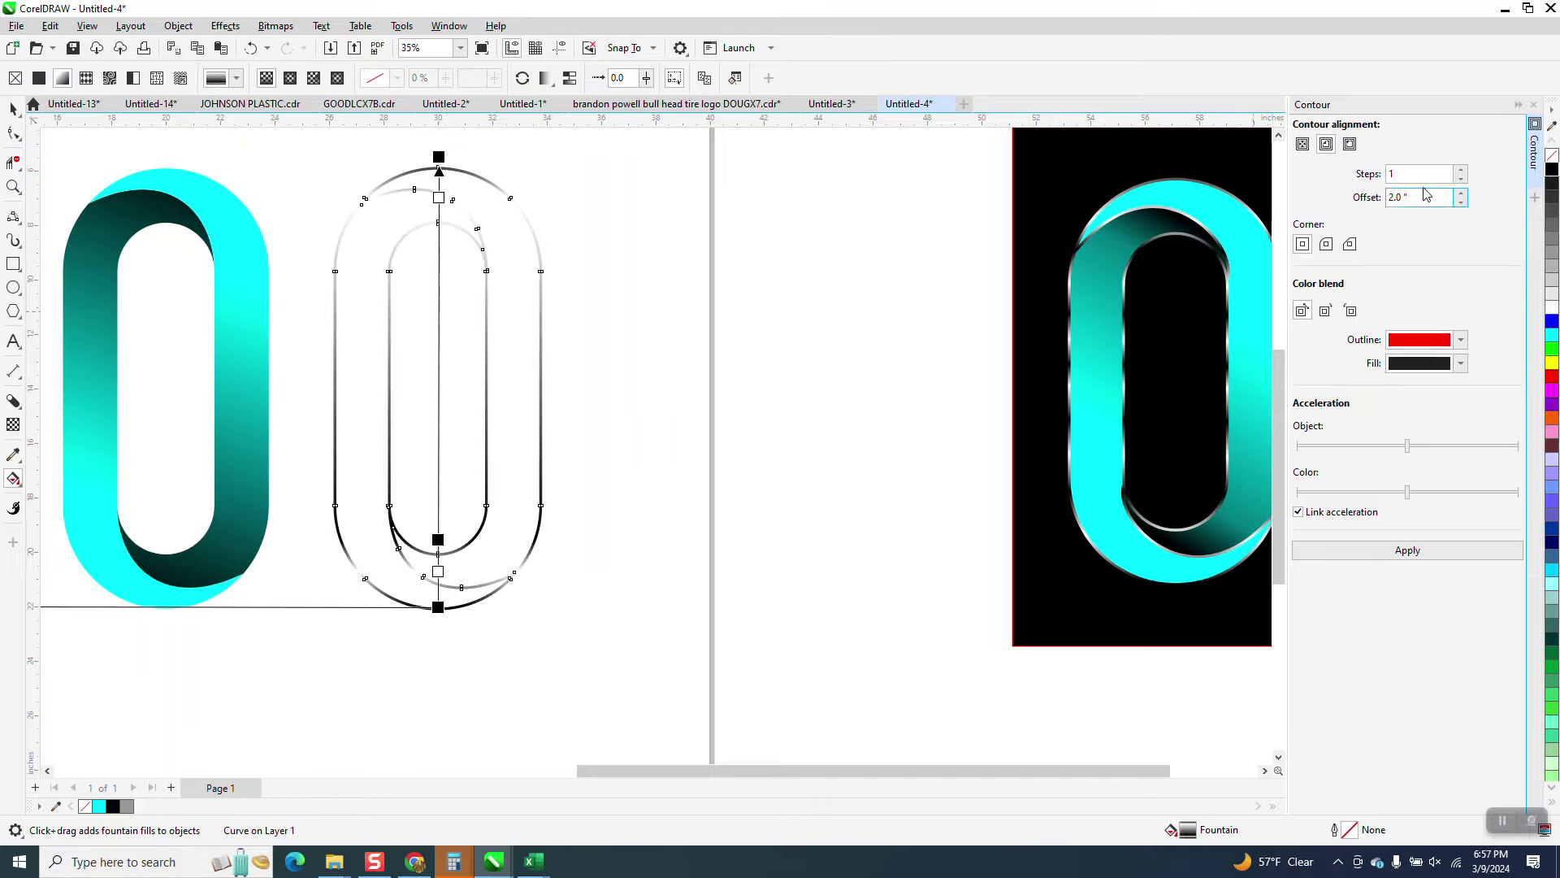
{"action": "left_click_drag", "start_coordinate": [993, 226], "coordinate": [438, 242]}
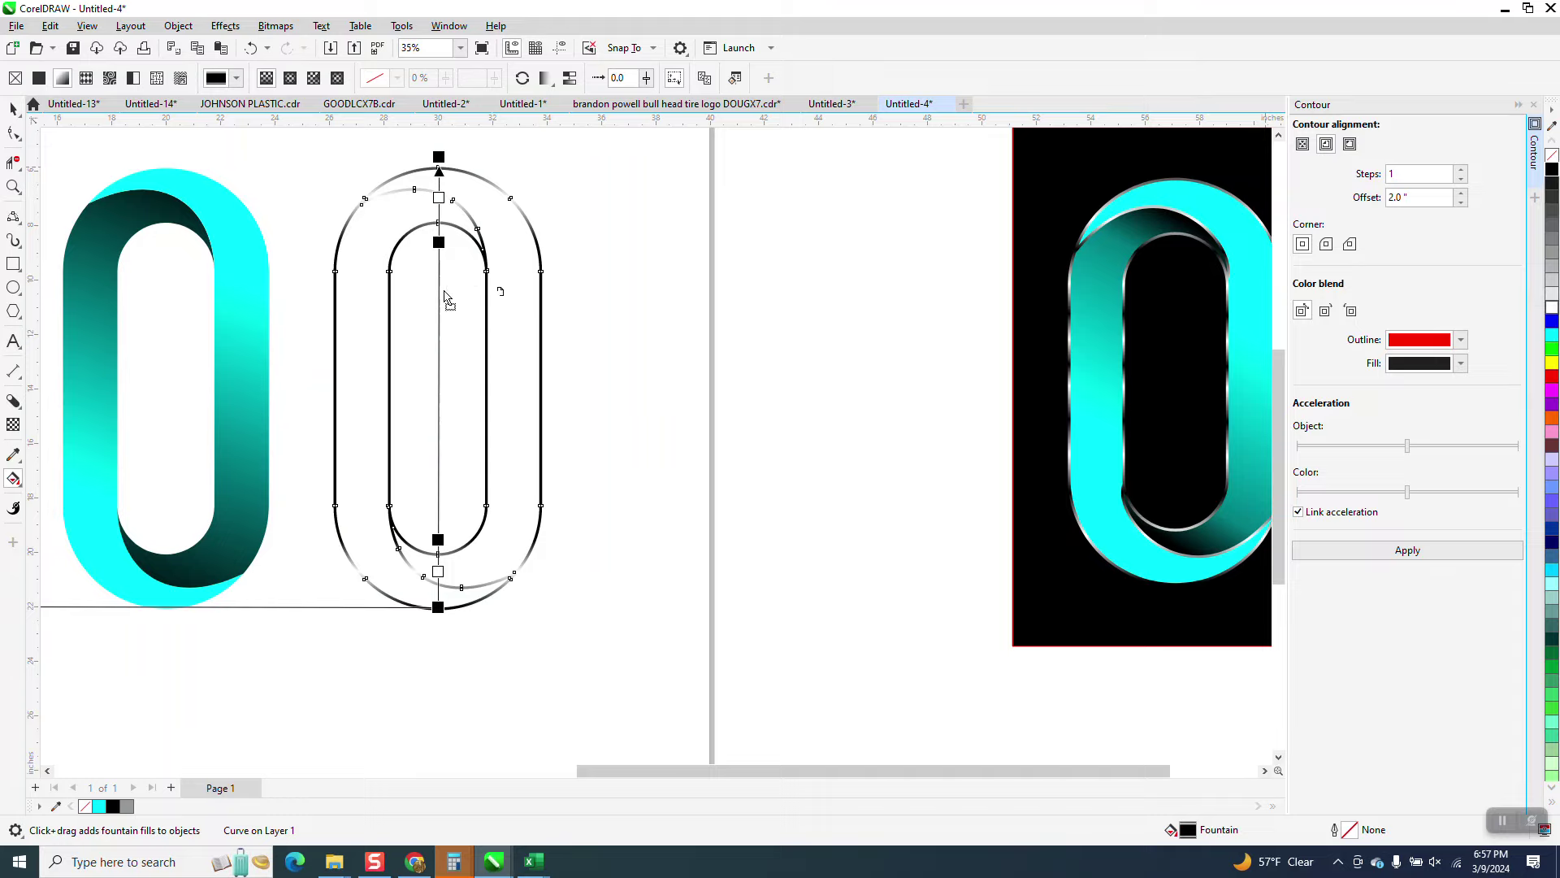
- Add a second pair of white stops further inward on the fountain fill, each followed by a black stop
{"action": "double_click", "coordinate": [438, 276]}
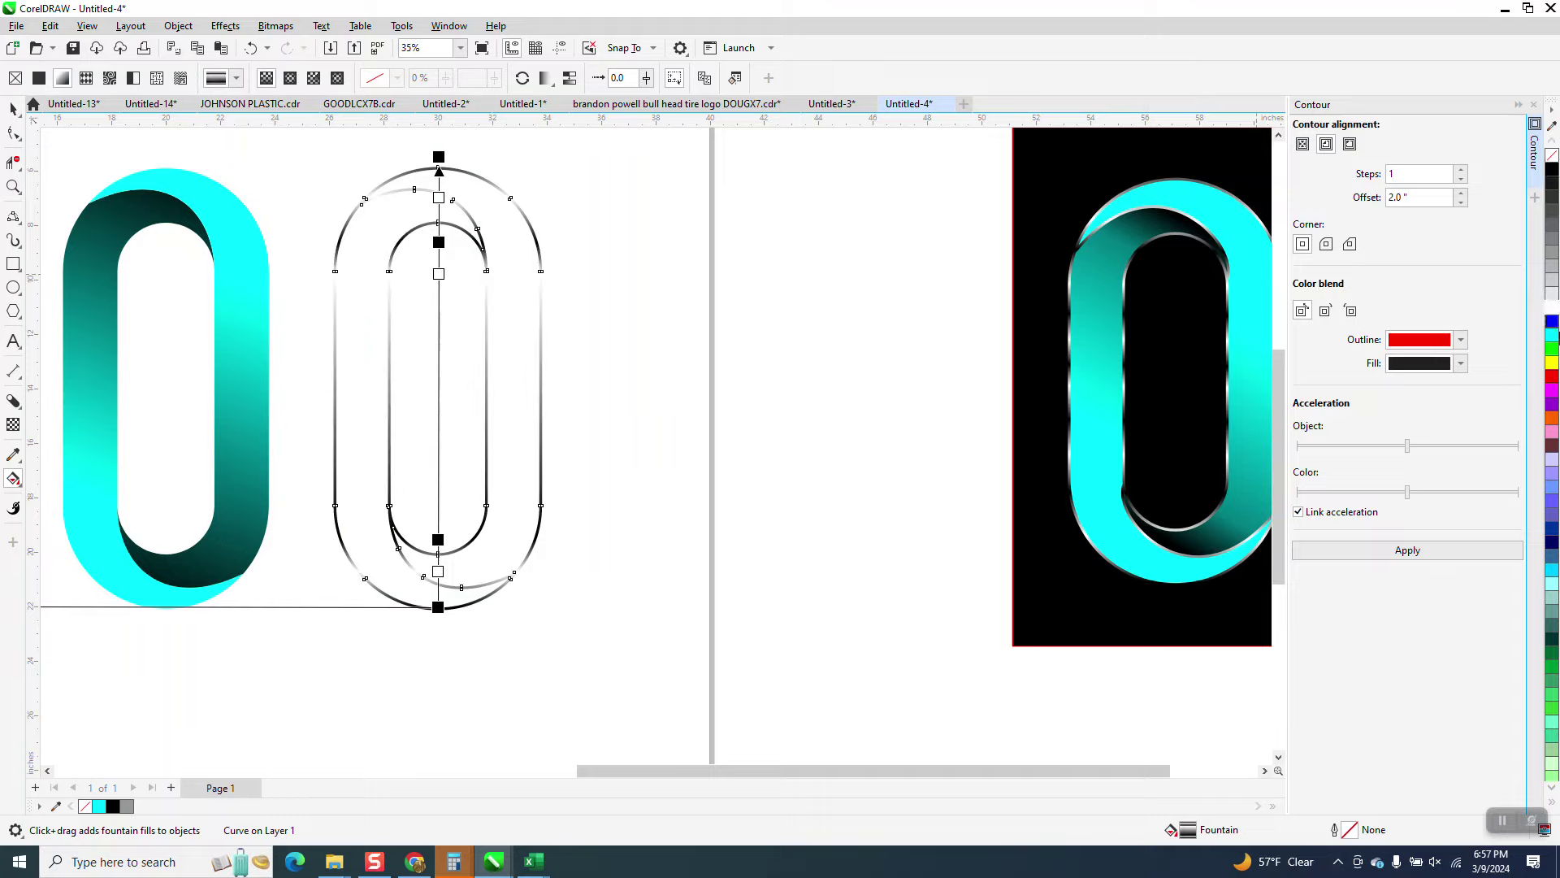
{"action": "left_click_drag", "start_coordinate": [1551, 317], "coordinate": [438, 499]}
{"action": "left_click_drag", "start_coordinate": [1548, 162], "coordinate": [438, 469]}
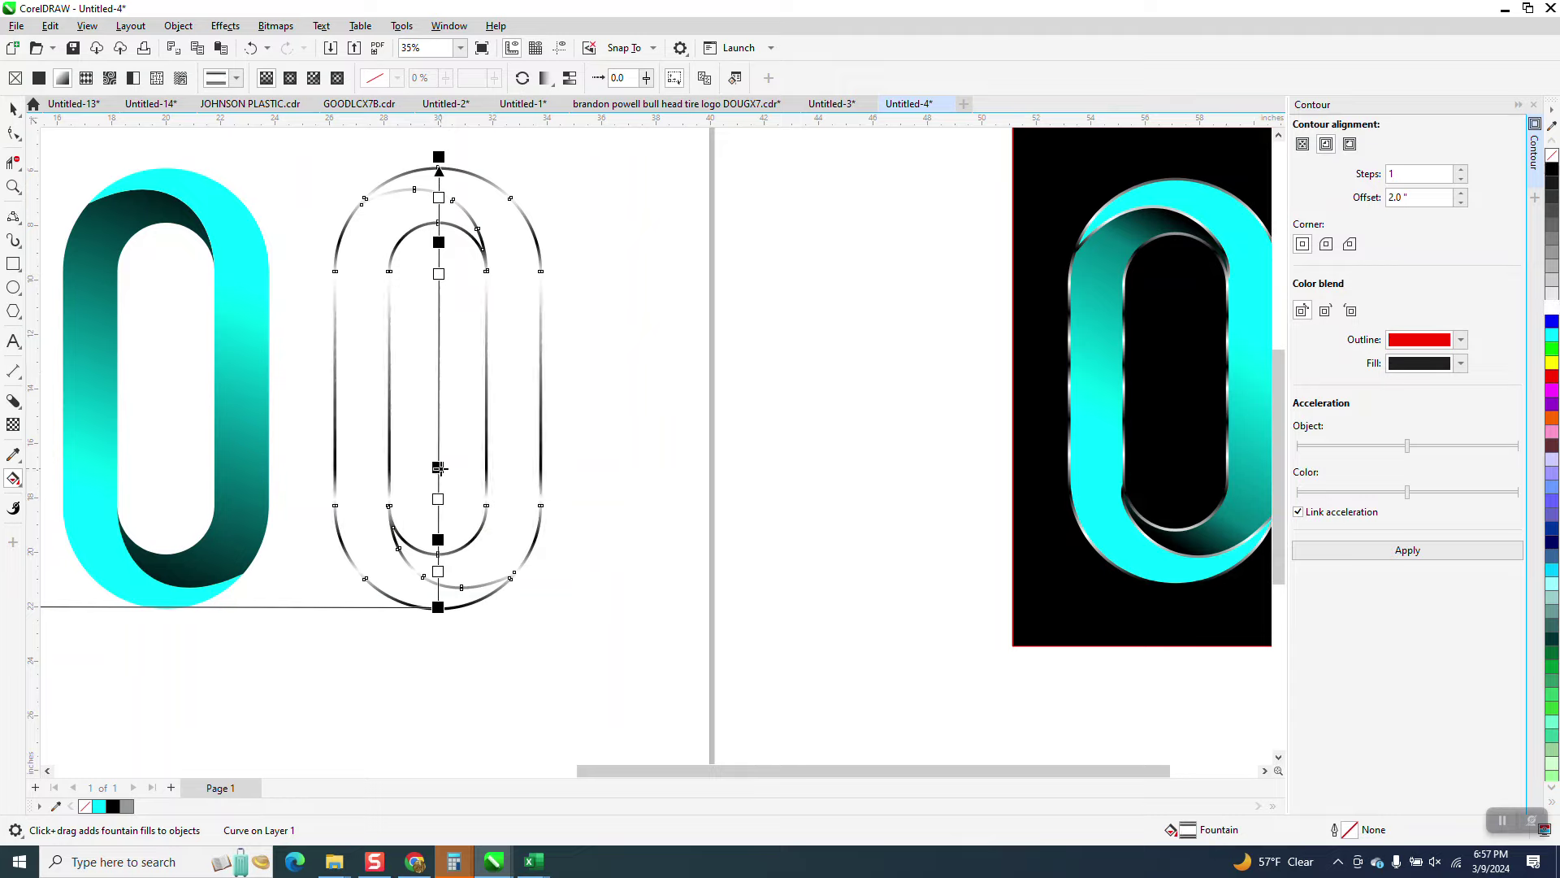
{"action": "left_click_drag", "start_coordinate": [1550, 176], "coordinate": [442, 322]}
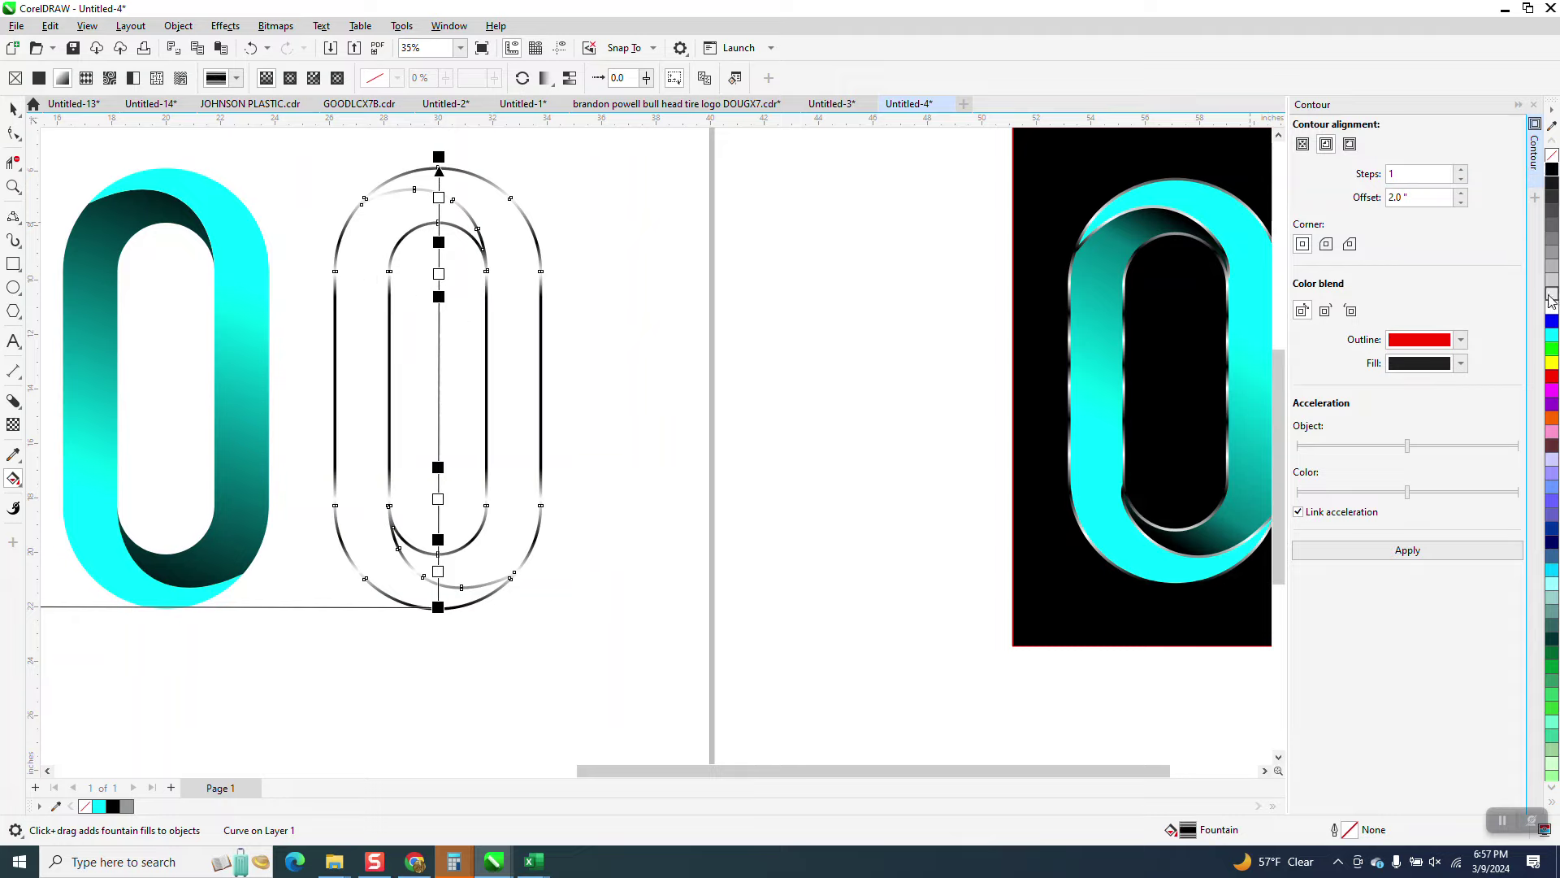
- Fill the middle of the gradient with three white stops, one at the center, separated by two black stops
{"action": "left_click_drag", "start_coordinate": [617, 327], "coordinate": [438, 320]}
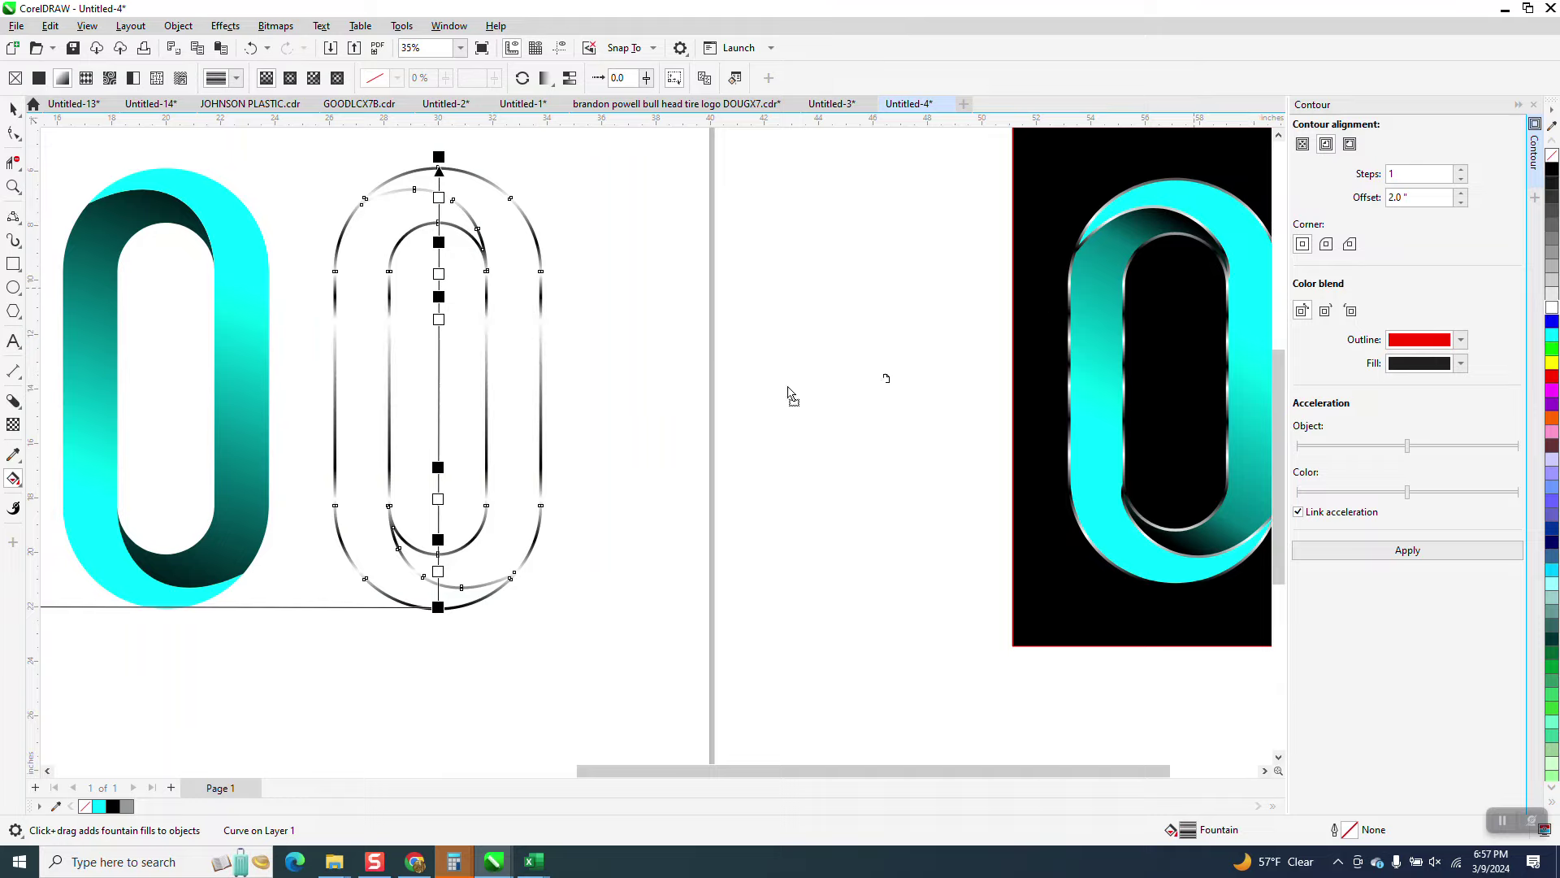
{"action": "left_click_drag", "start_coordinate": [788, 396], "coordinate": [438, 436]}
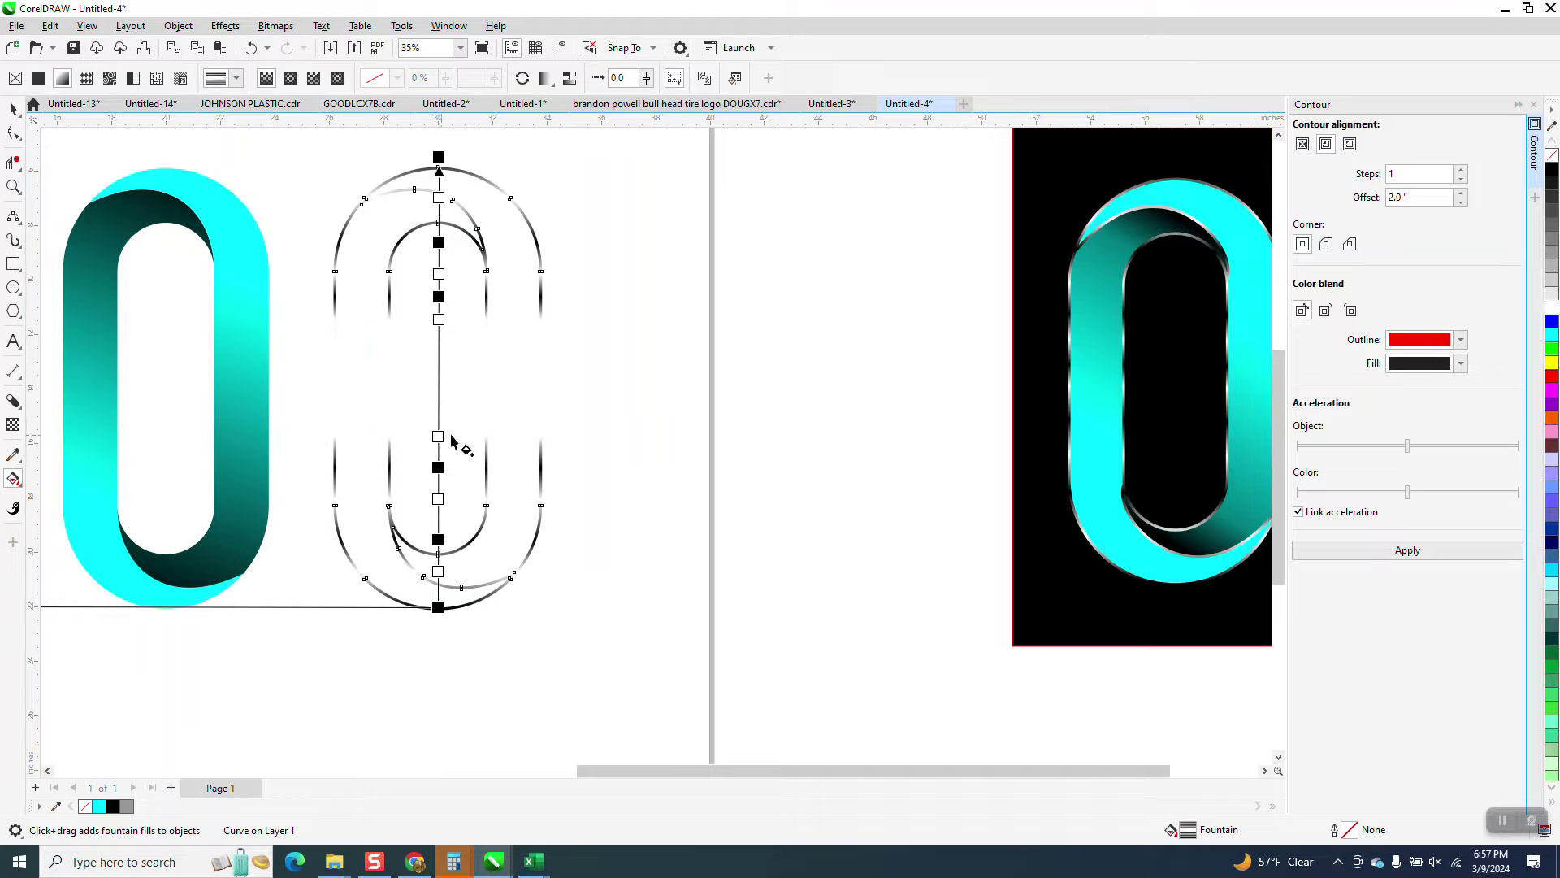
{"action": "left_click_drag", "start_coordinate": [473, 354], "coordinate": [439, 382]}
{"action": "left_click_drag", "start_coordinate": [1553, 168], "coordinate": [440, 347]}
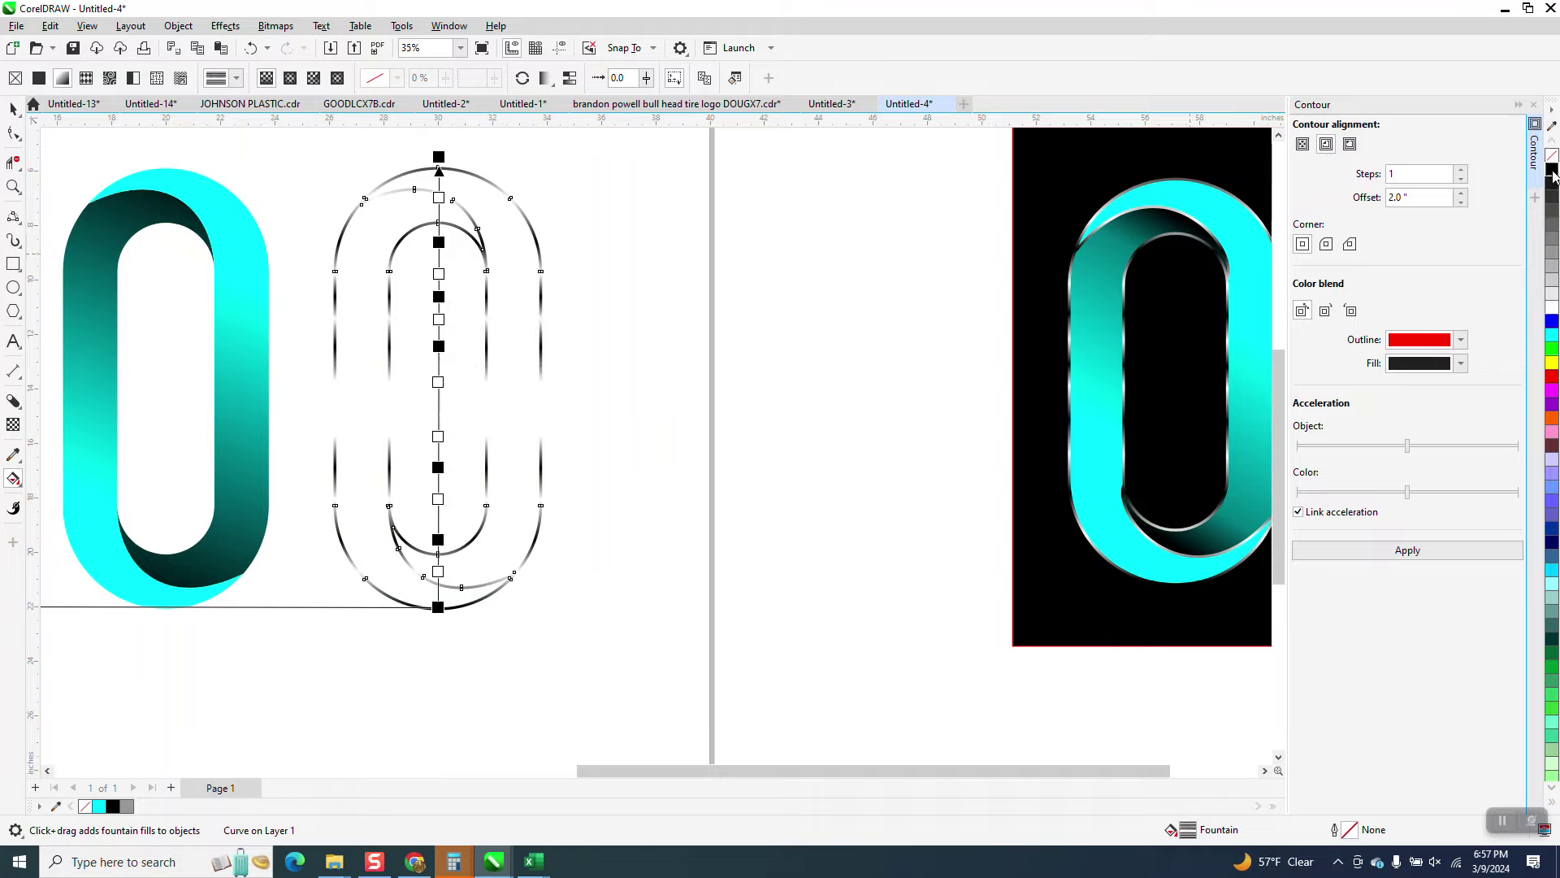
{"action": "left_click_drag", "start_coordinate": [1553, 175], "coordinate": [439, 408]}
- Nudge the fountain-filled band object 10 inches left onto the gradient ribbons
{"action": "scroll", "coordinate": [707, 413], "scroll_direction": "down", "scroll_amount": 1}
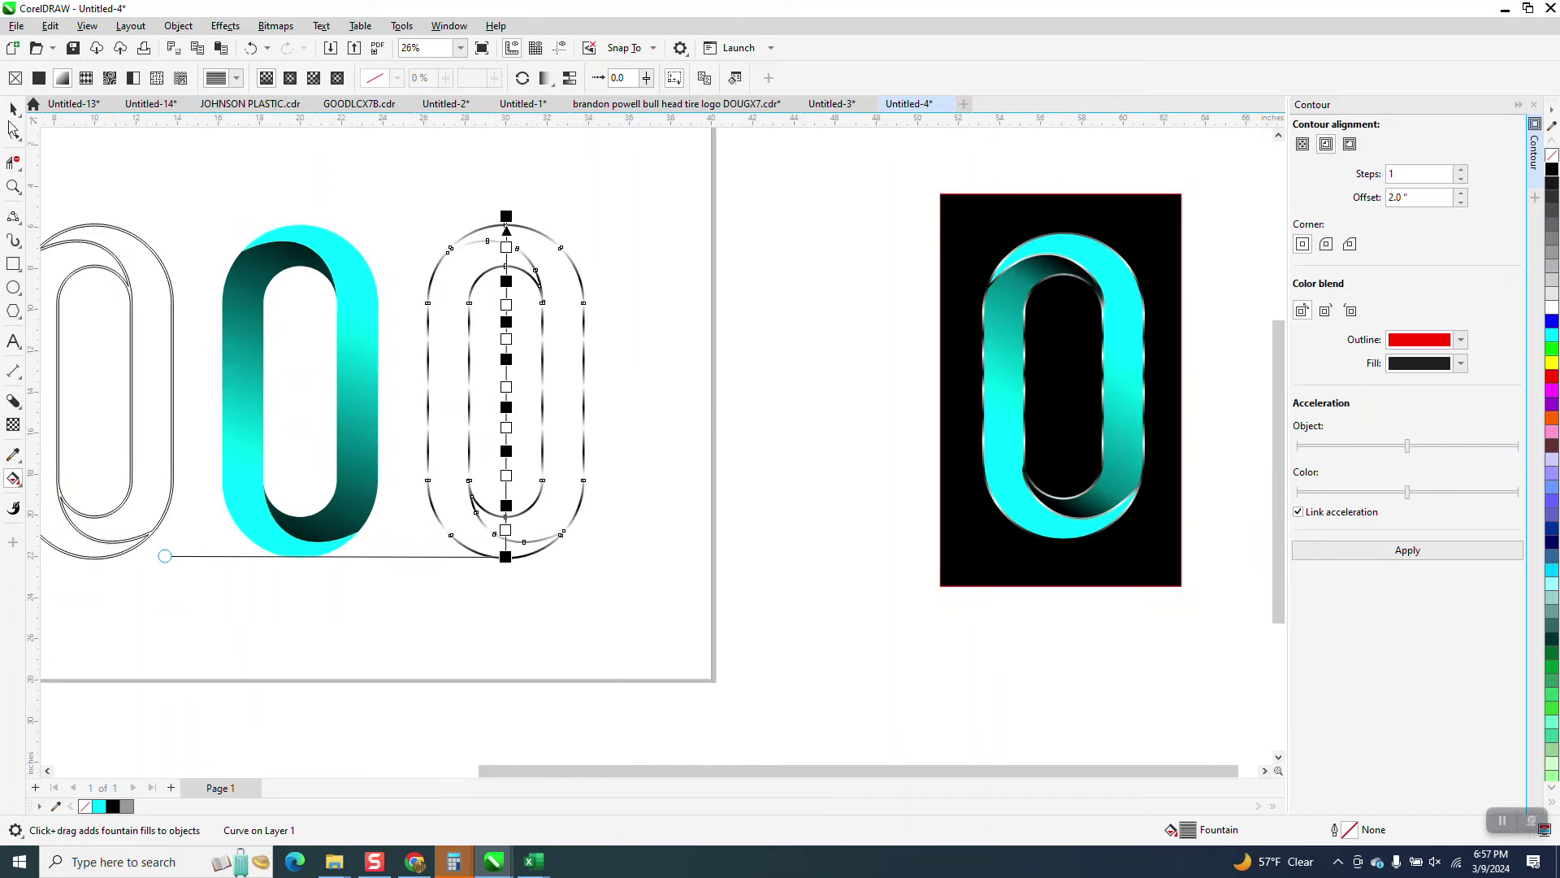
{"action": "key", "text": "space"}
{"action": "scroll", "coordinate": [626, 254], "scroll_direction": "down", "scroll_amount": 1}
{"action": "left_click_drag", "start_coordinate": [394, 198], "coordinate": [705, 541]}
{"action": "key", "text": "Left"}
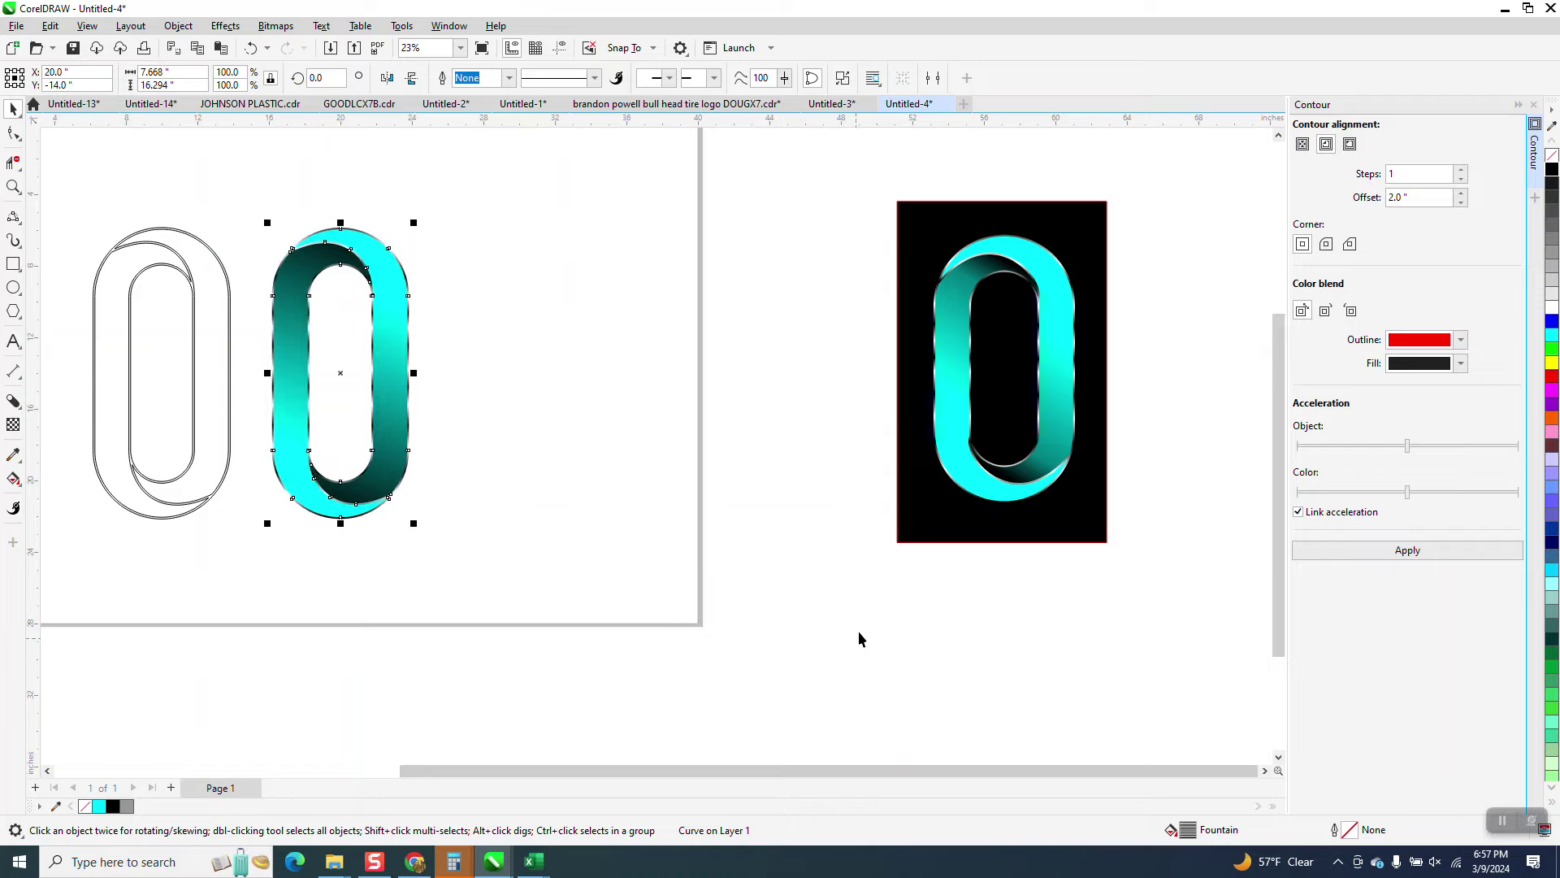
- Draw a black-filled rectangle about 13.9 by 19.5 in around the gradient ribbon link and send it behind the artwork
{"action": "left_click", "coordinate": [13, 264]}
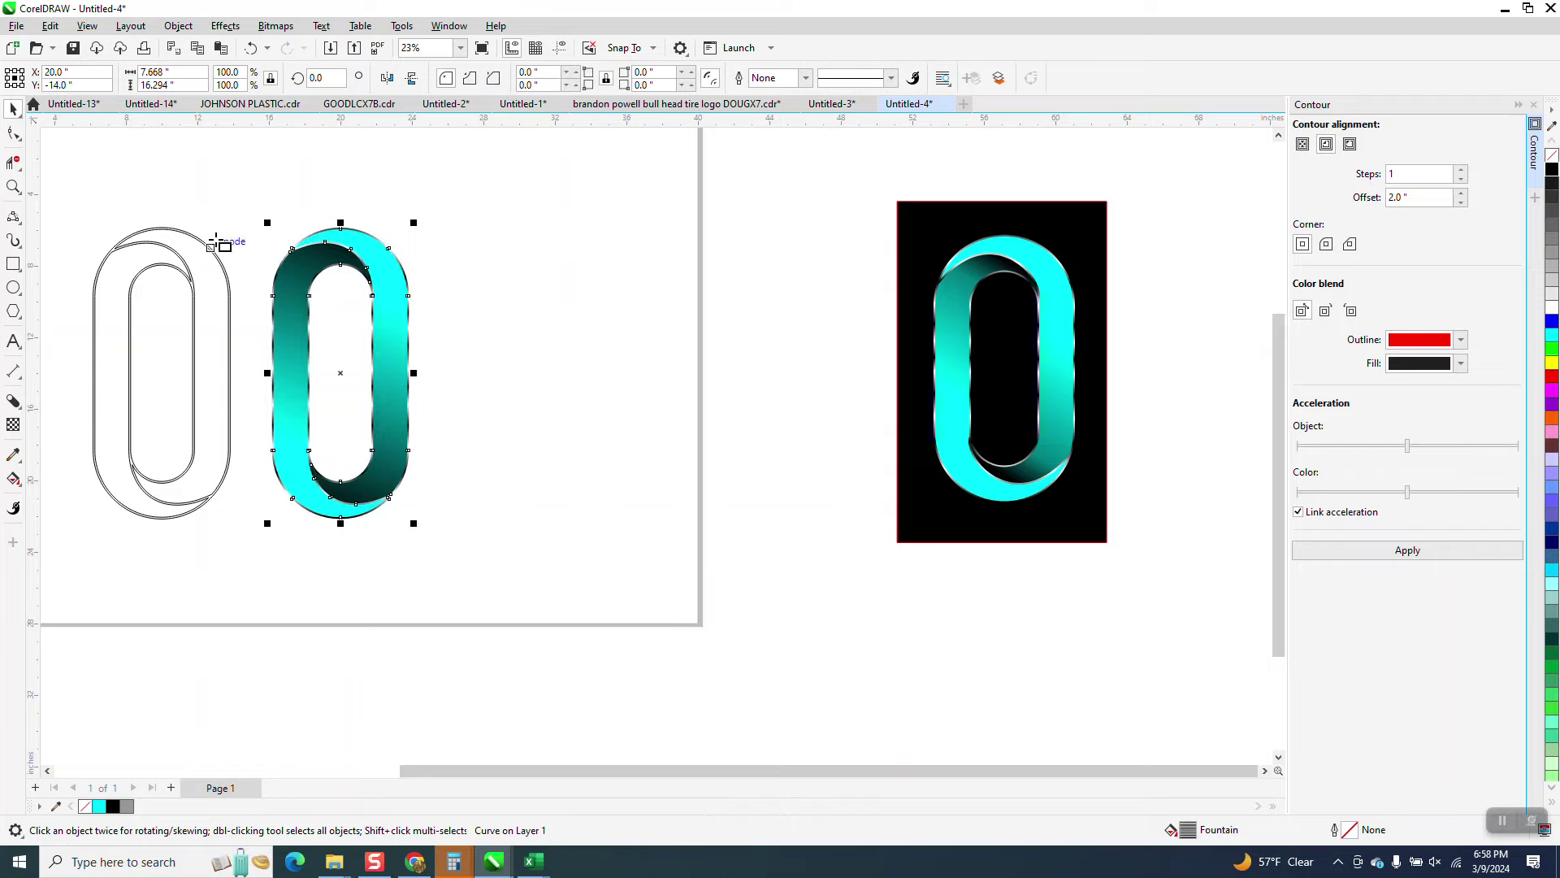
{"action": "left_click_drag", "start_coordinate": [239, 212], "coordinate": [489, 561]}
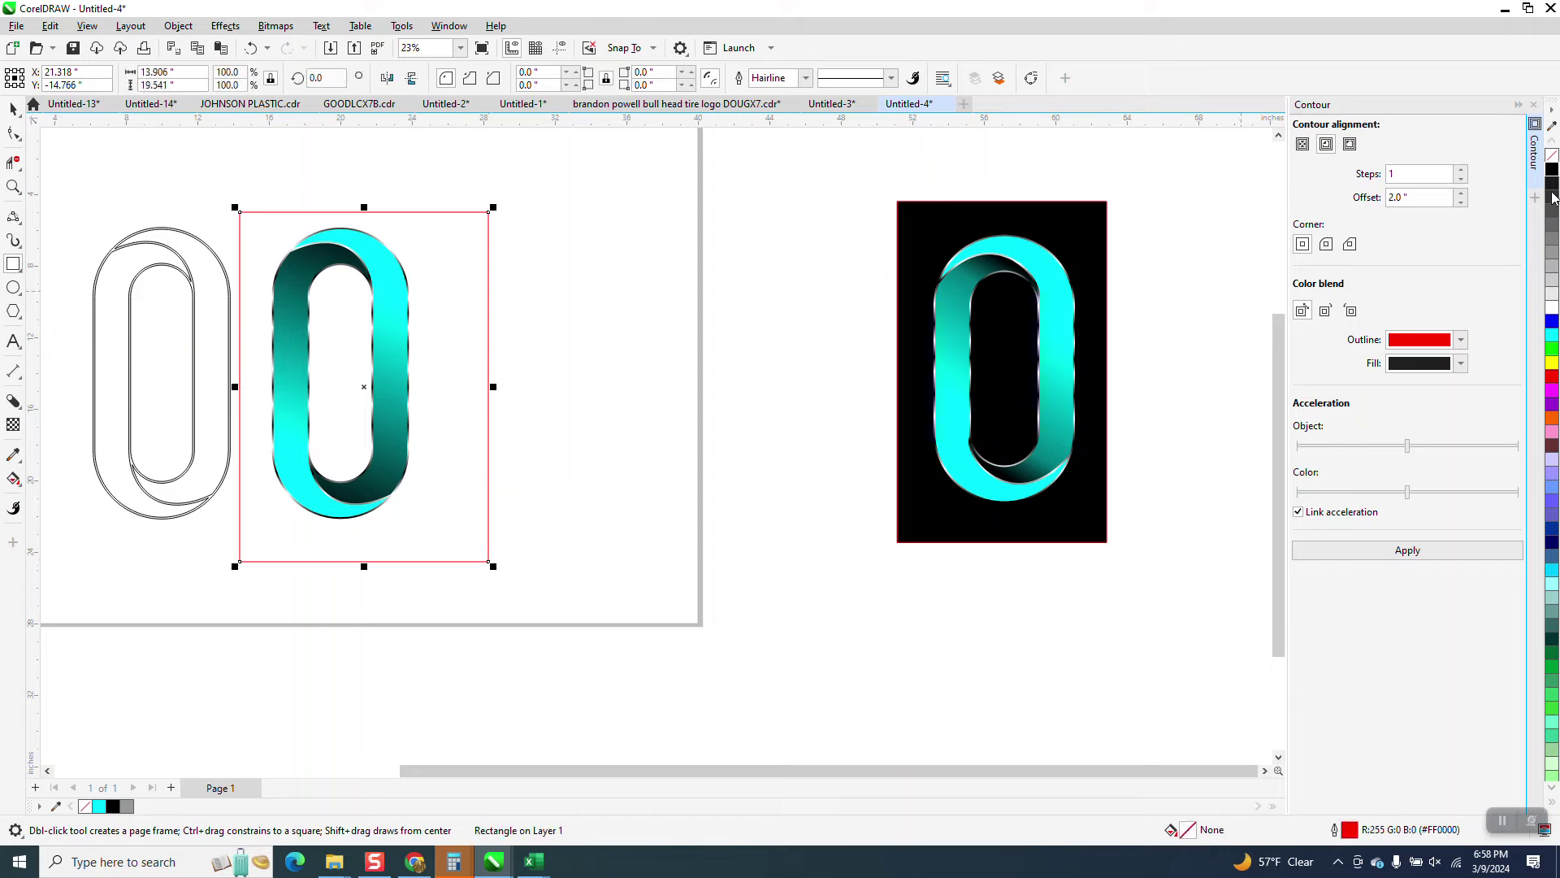
{"action": "left_click", "coordinate": [1551, 168]}
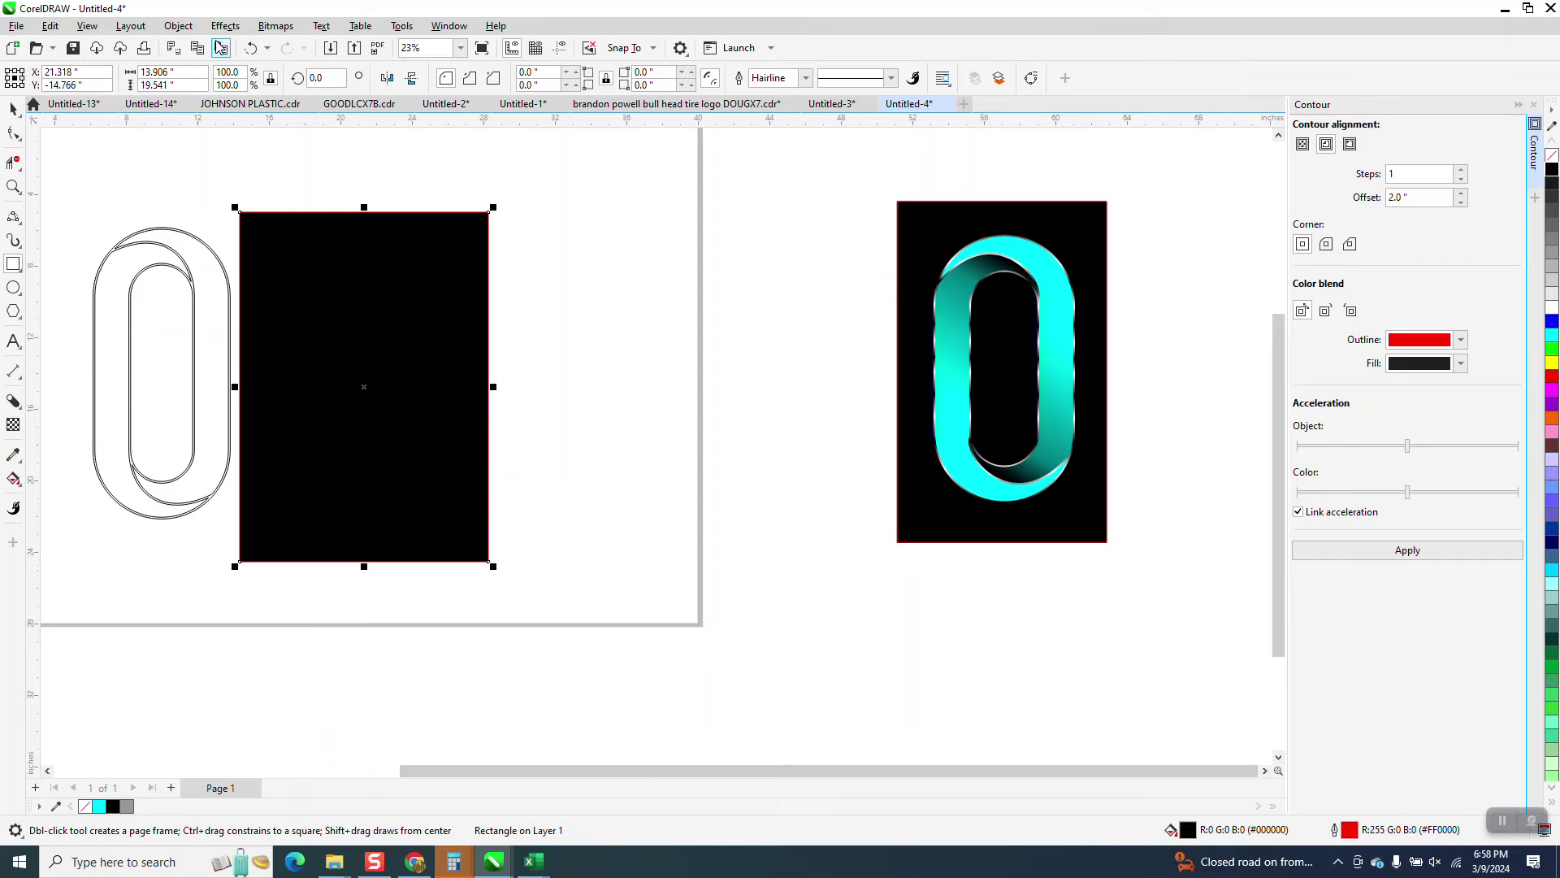
{"action": "left_click", "coordinate": [179, 26]}
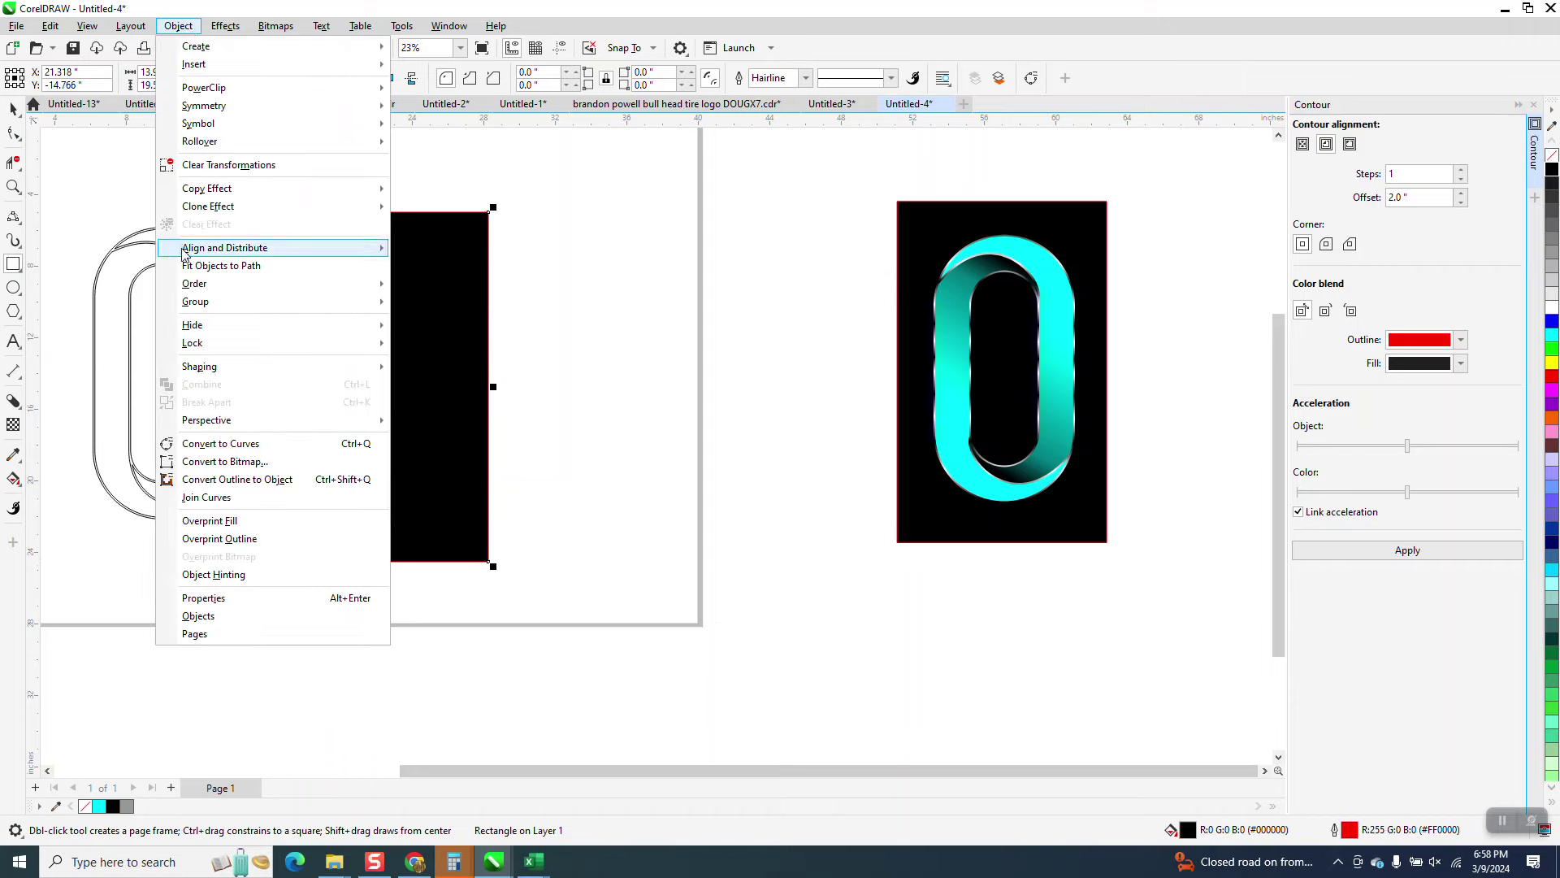
{"action": "mouse_move", "coordinate": [193, 287]}
{"action": "left_click", "coordinate": [421, 299]}
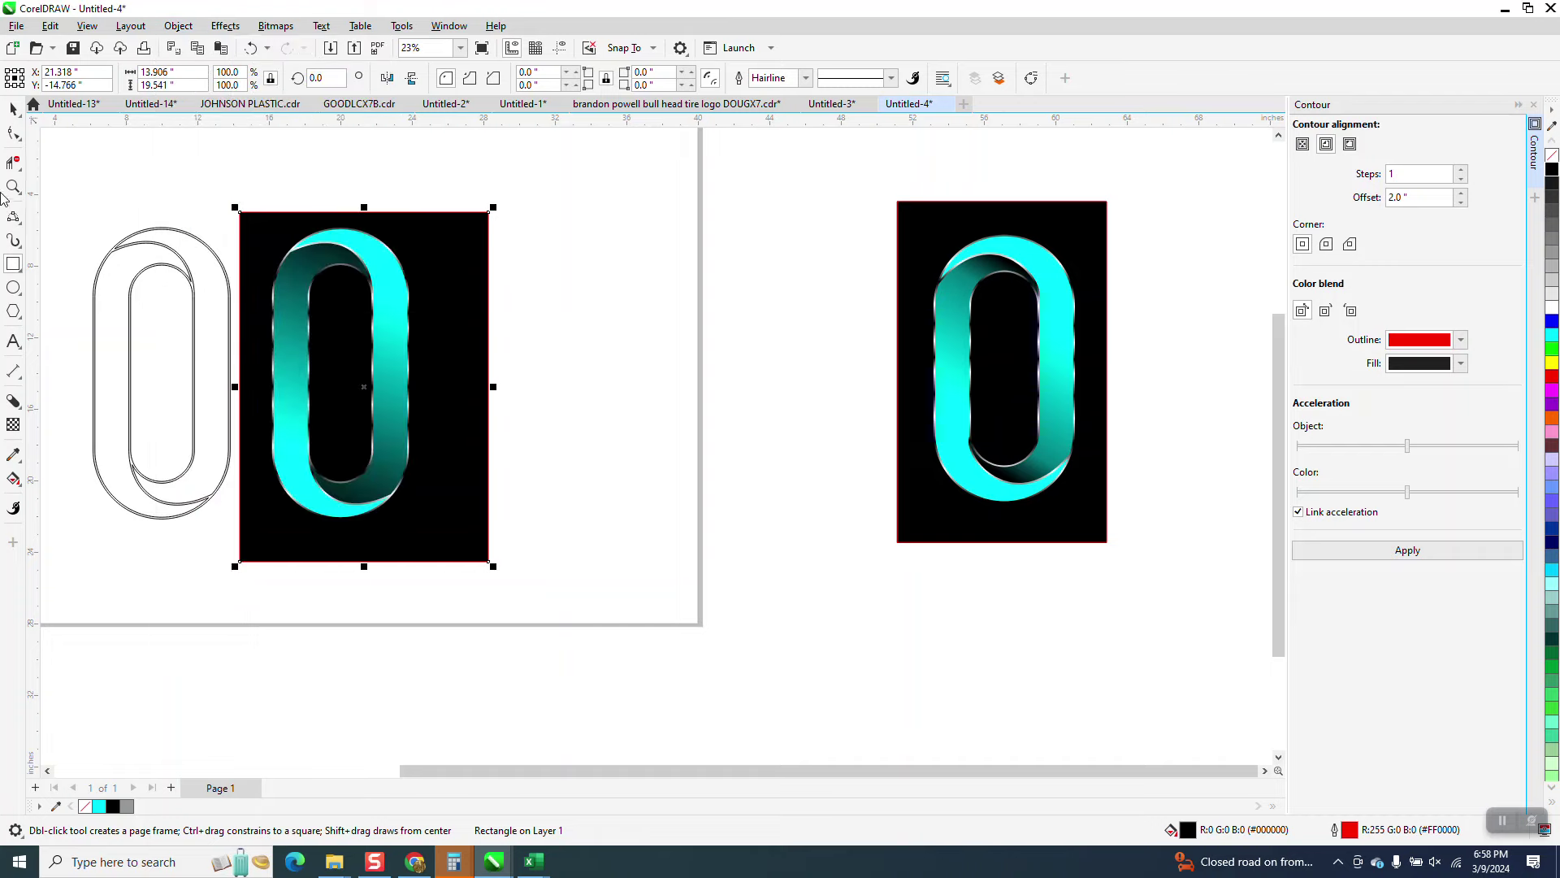
- Examine the metallic edges and gradient ribbons of the finished link on its black background, up close and alongside the reference design
{"action": "left_click", "coordinate": [13, 186]}
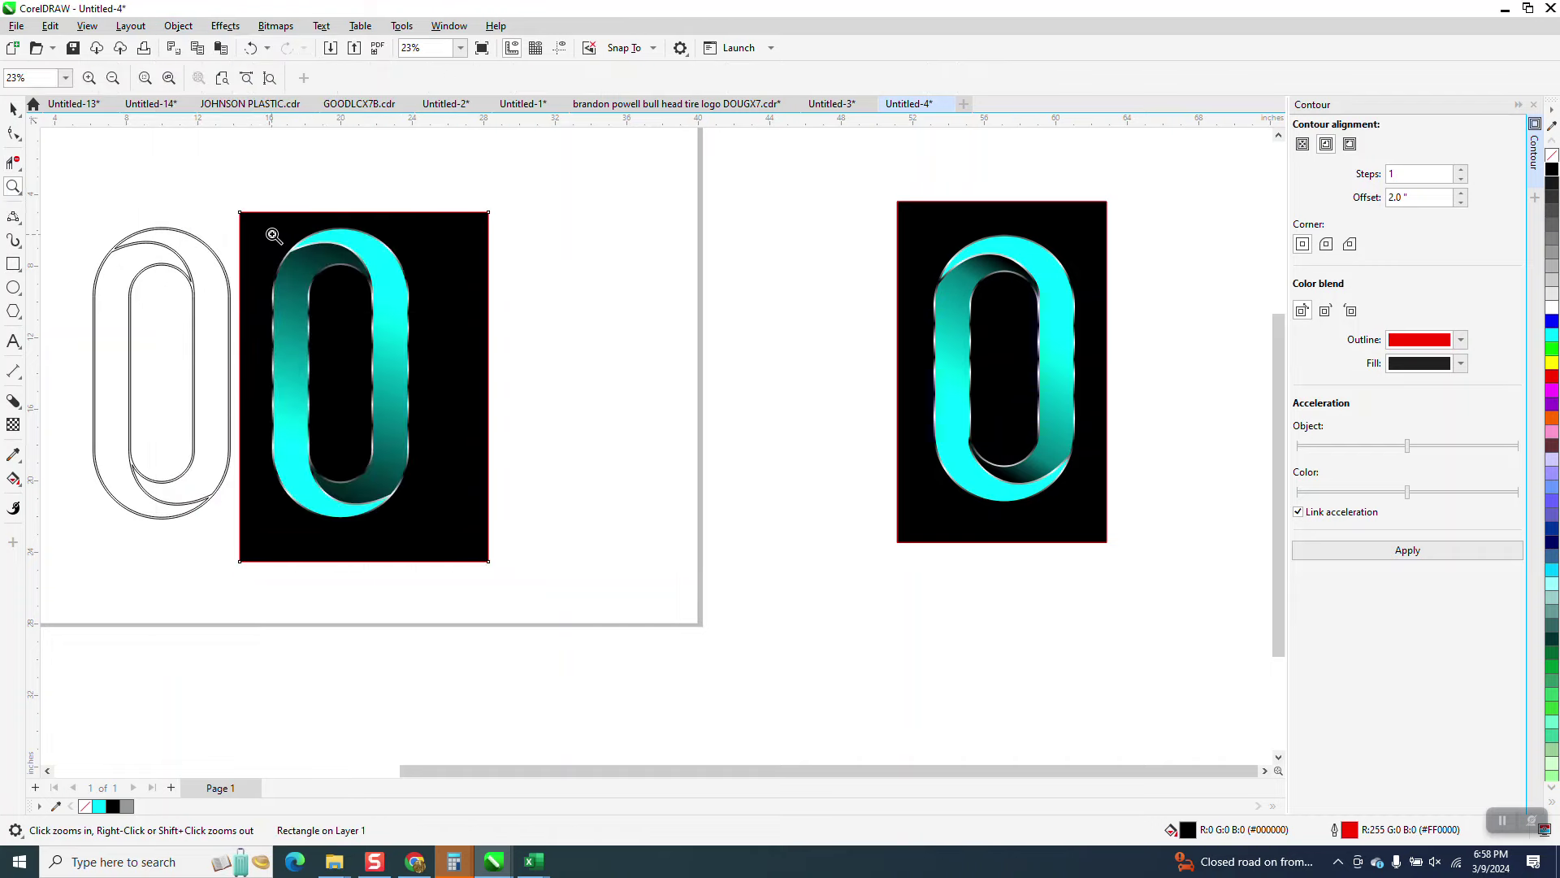
{"action": "left_click_drag", "start_coordinate": [268, 232], "coordinate": [618, 612]}
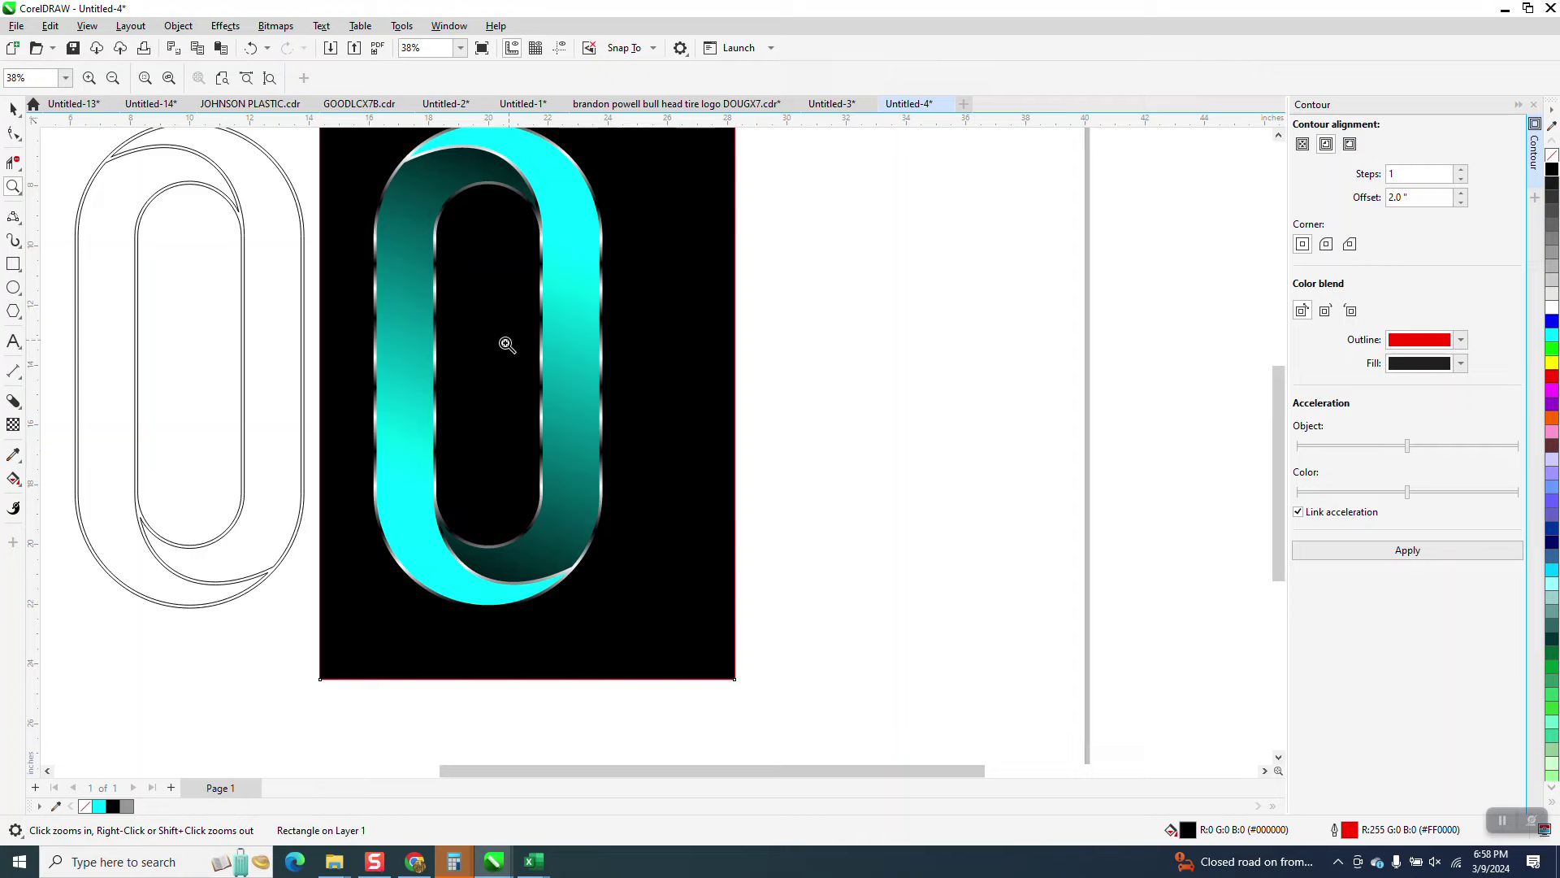
{"action": "scroll", "coordinate": [504, 417], "scroll_direction": "down", "scroll_amount": 1}
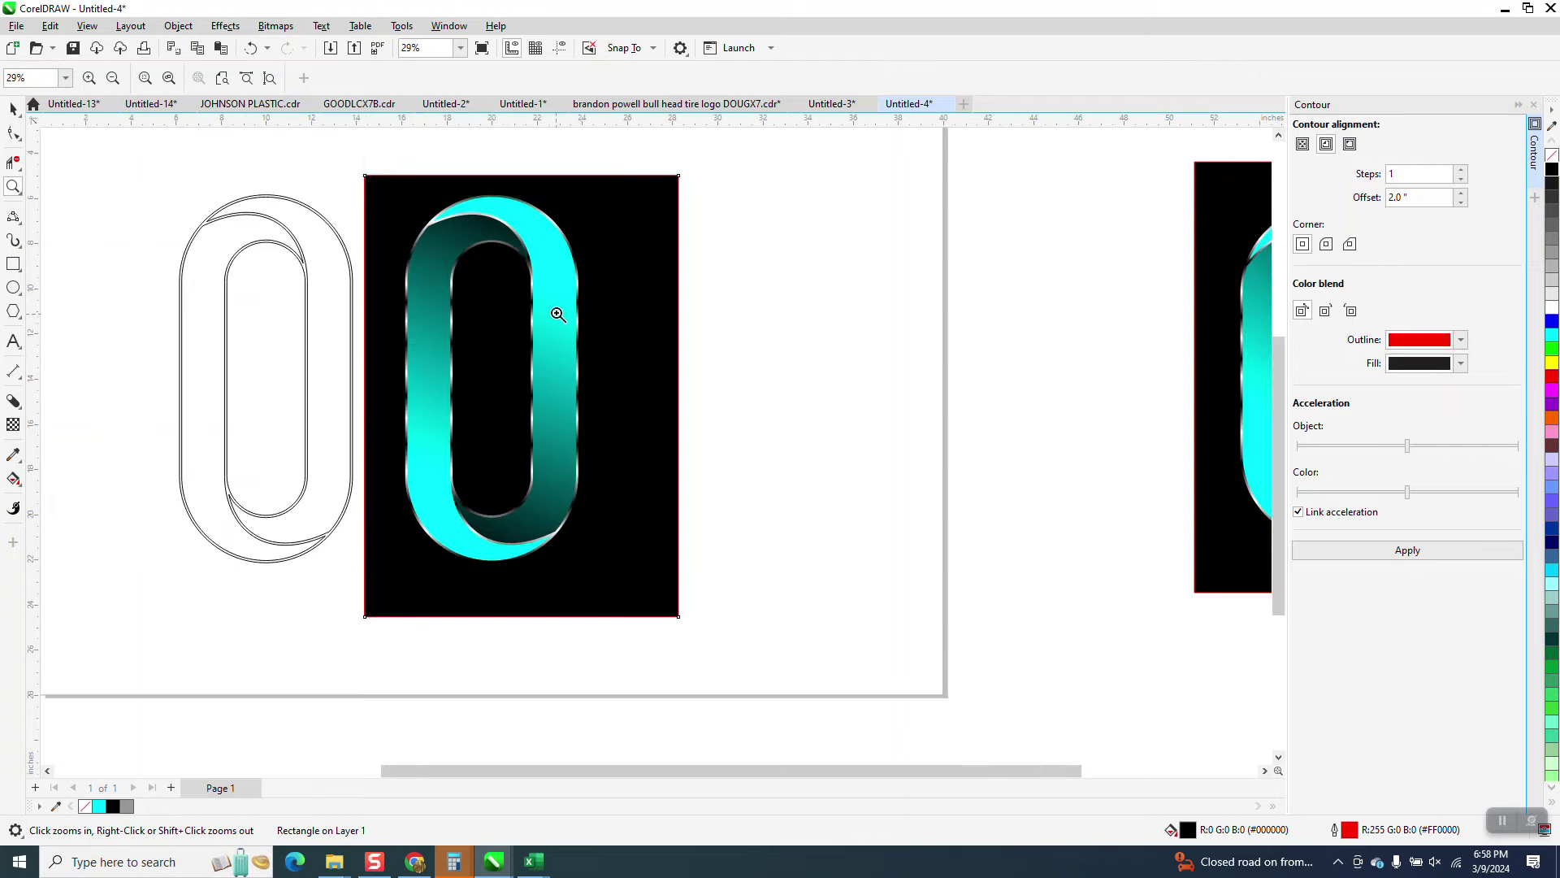
{"action": "scroll", "coordinate": [556, 391], "scroll_direction": "down", "scroll_amount": 1}
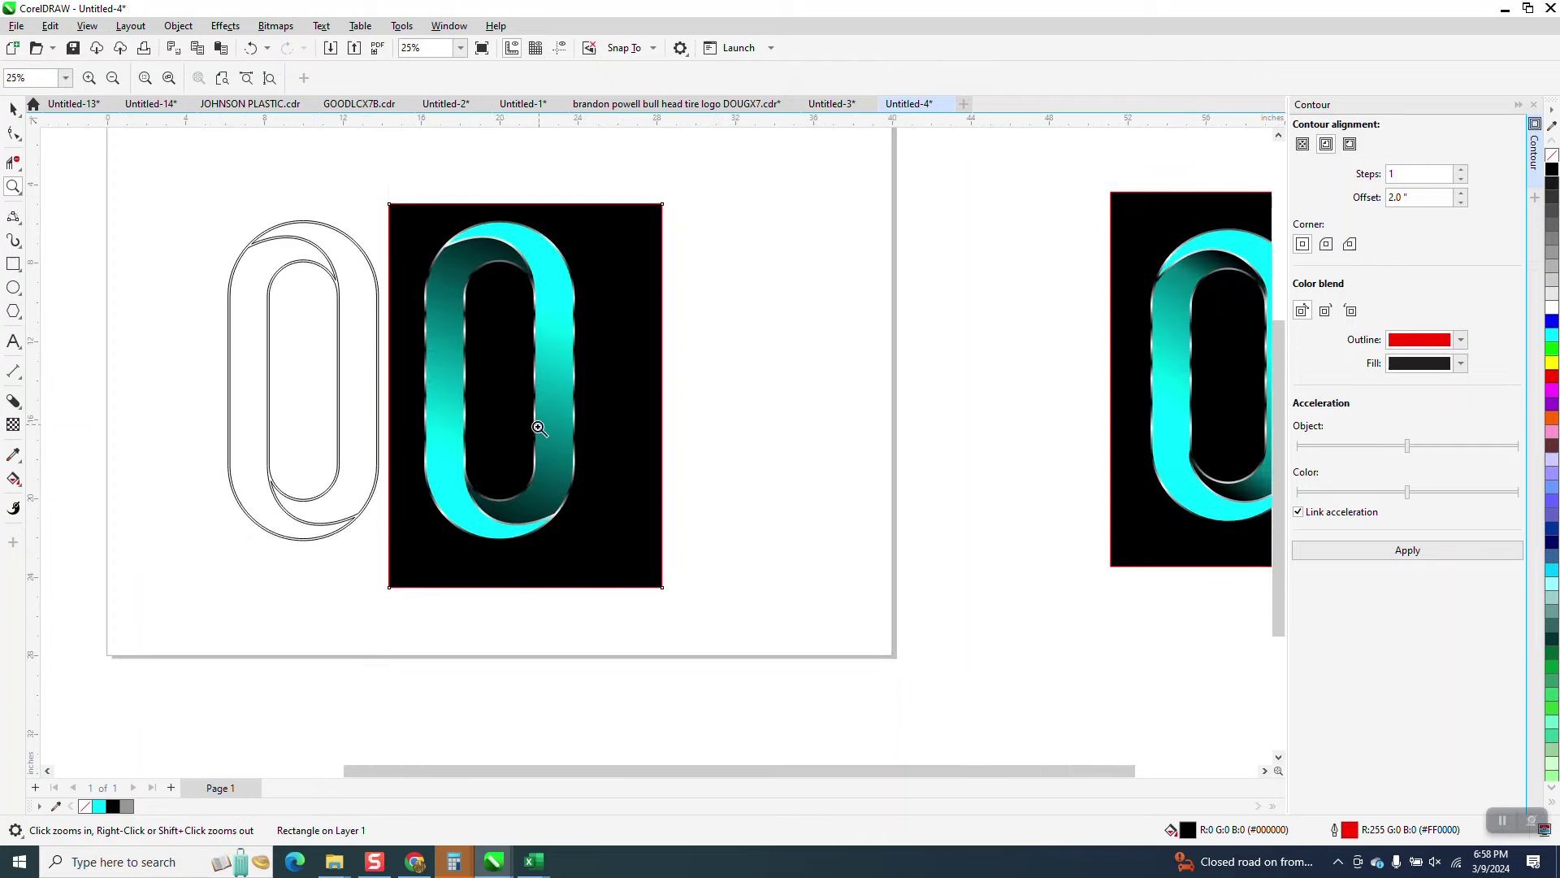
{"action": "left_click_drag", "start_coordinate": [470, 446], "coordinate": [759, 592]}
{"action": "right_click", "coordinate": [587, 499]}
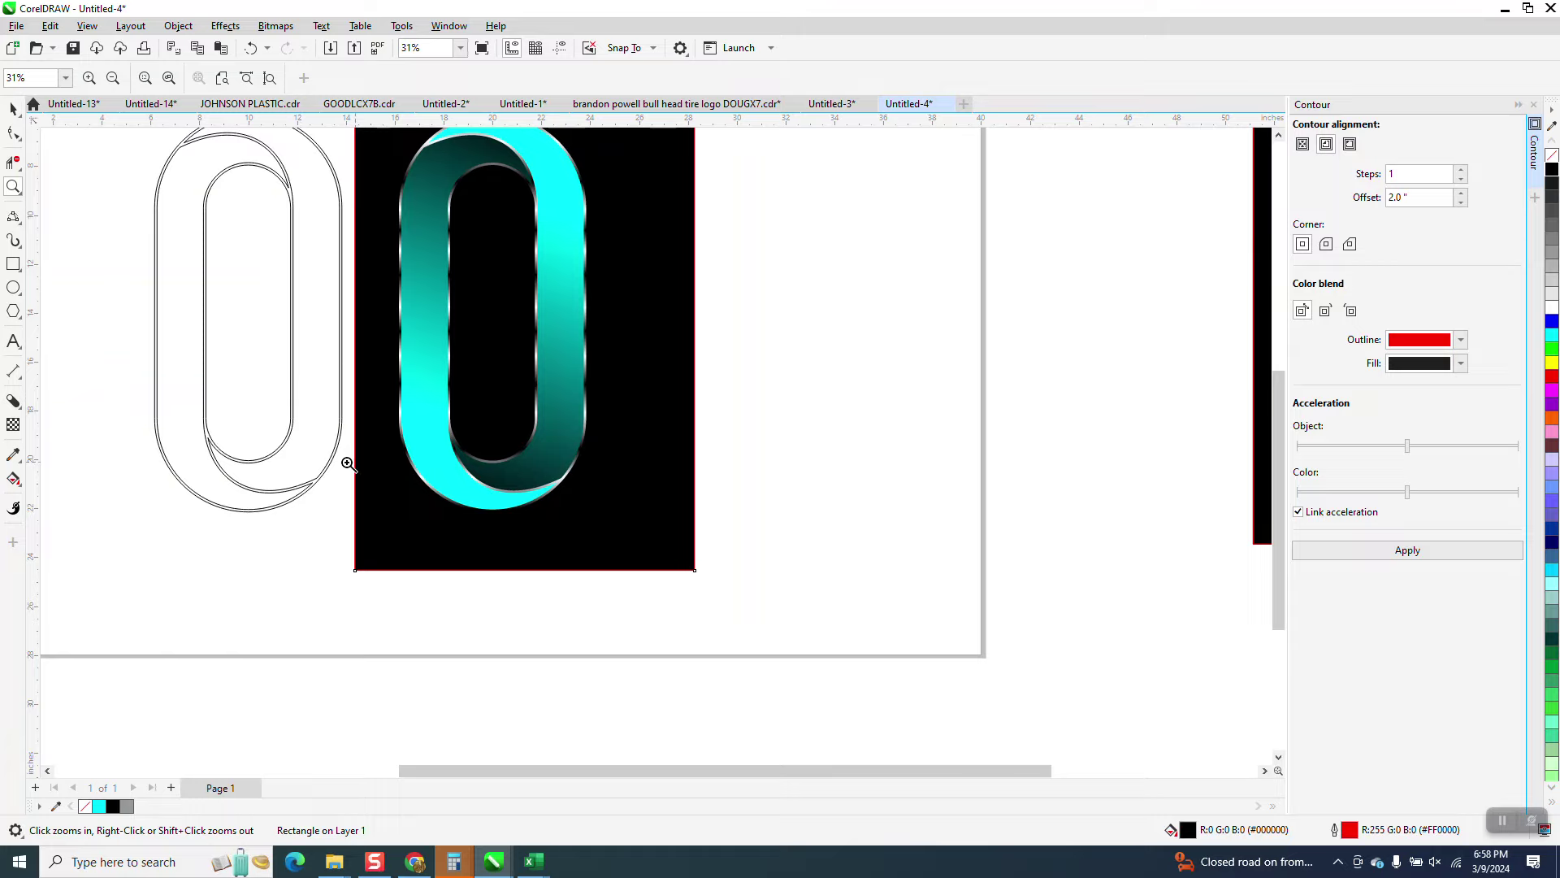
{"action": "right_click", "coordinate": [353, 204]}
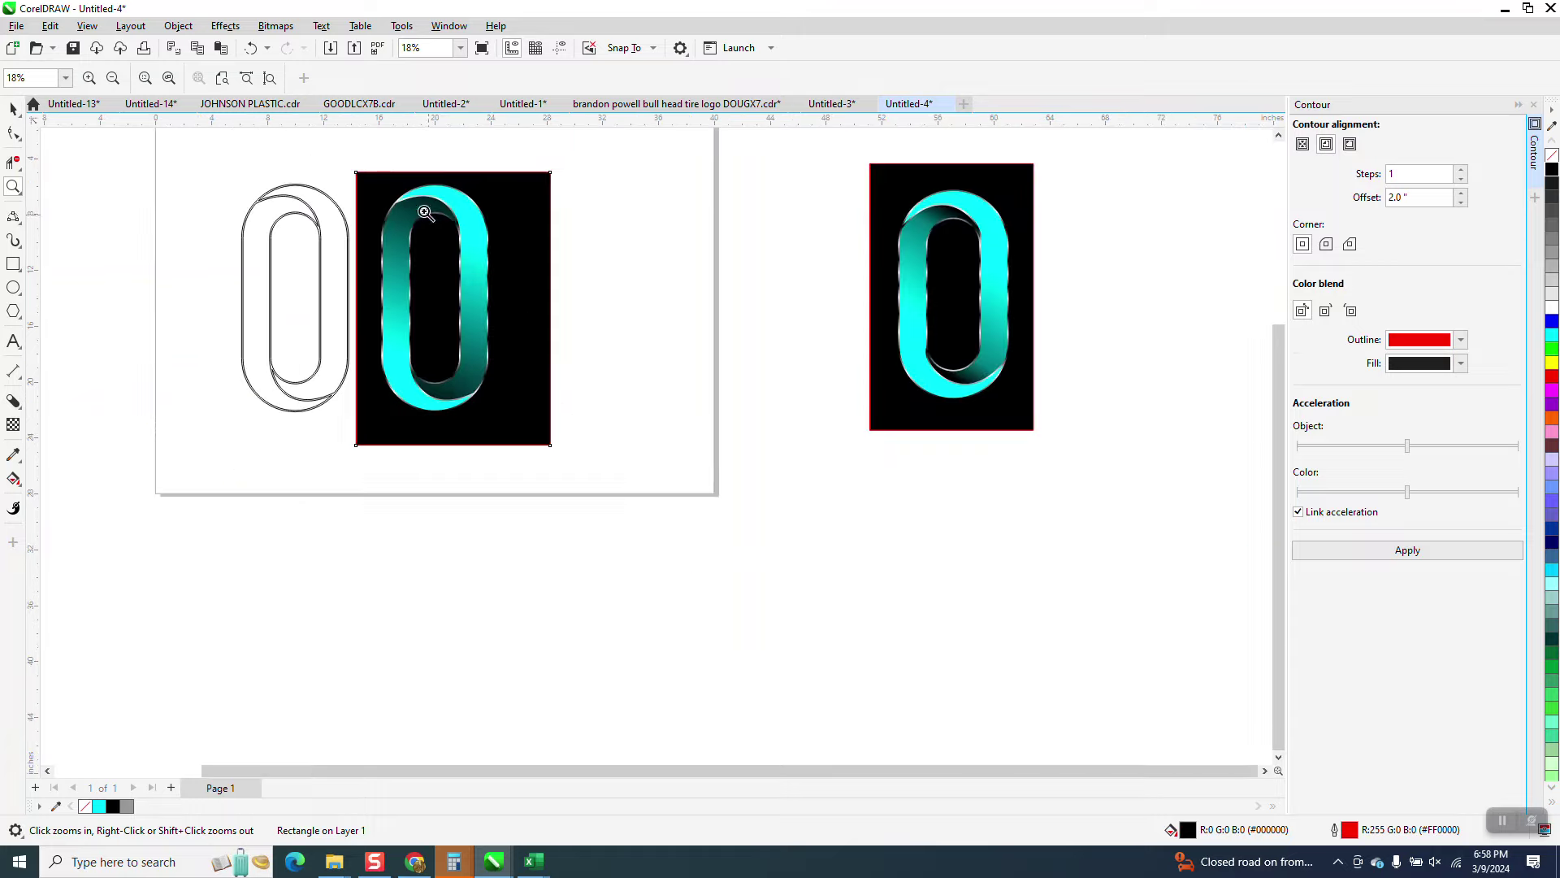
{"action": "left_click_drag", "start_coordinate": [355, 156], "coordinate": [558, 449]}
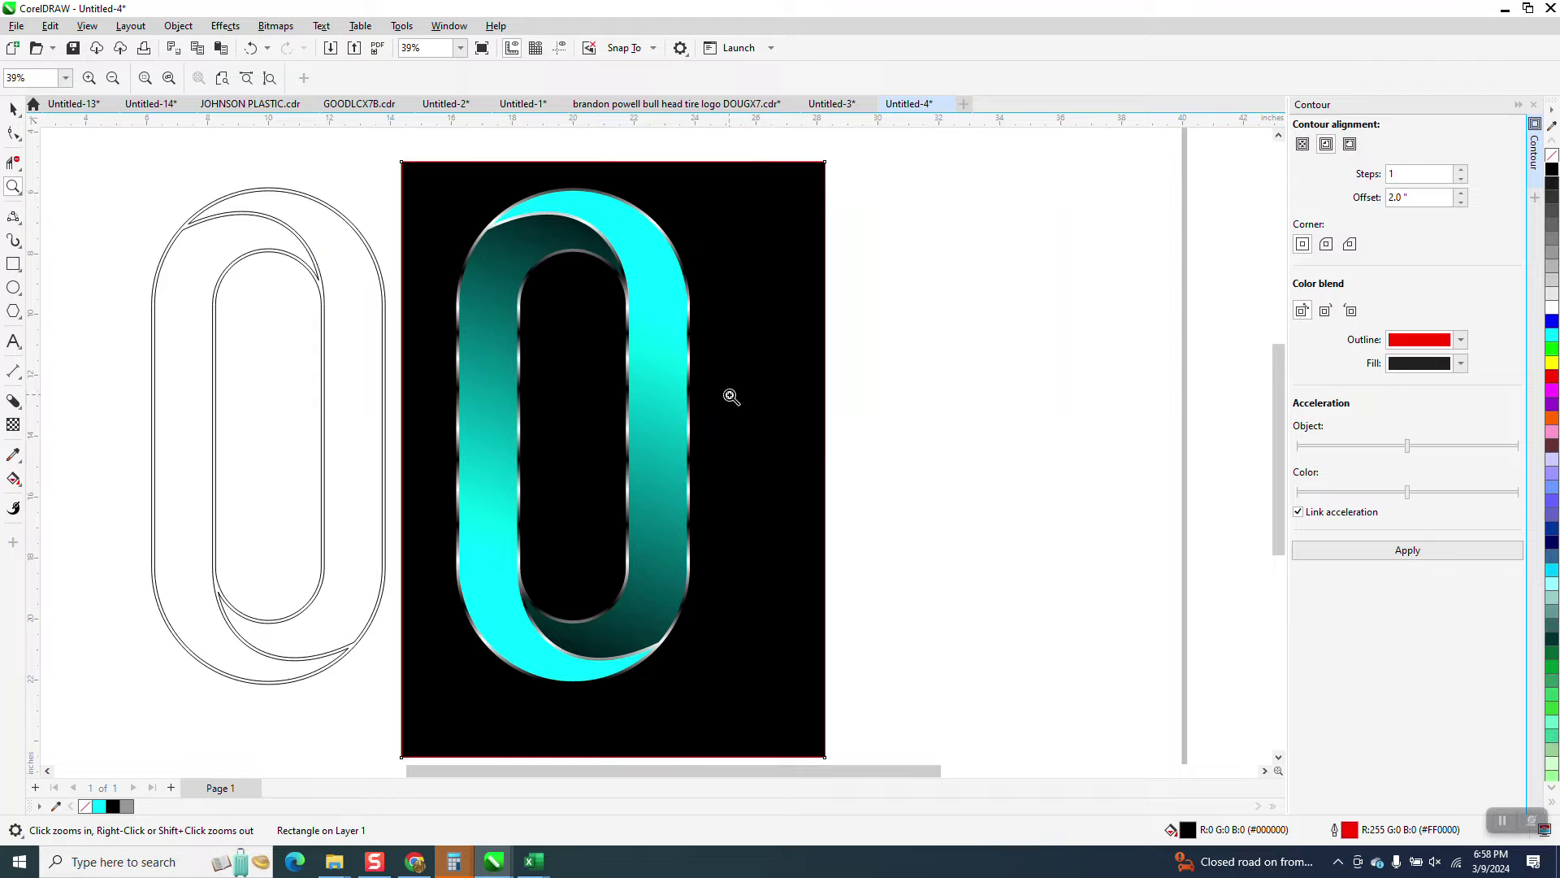
{"action": "key", "text": "F10"}
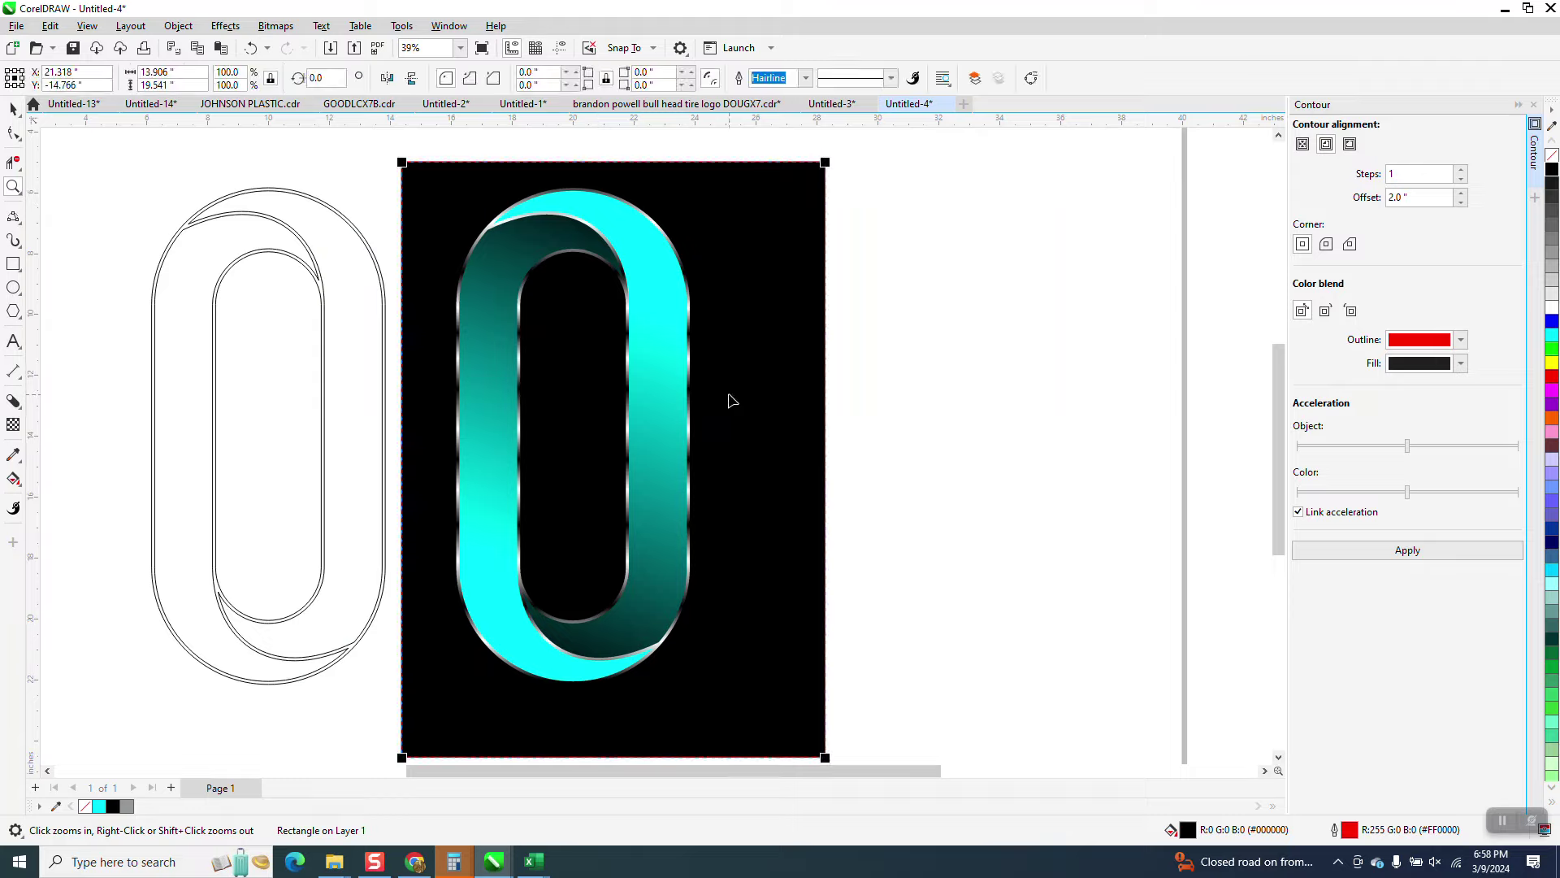